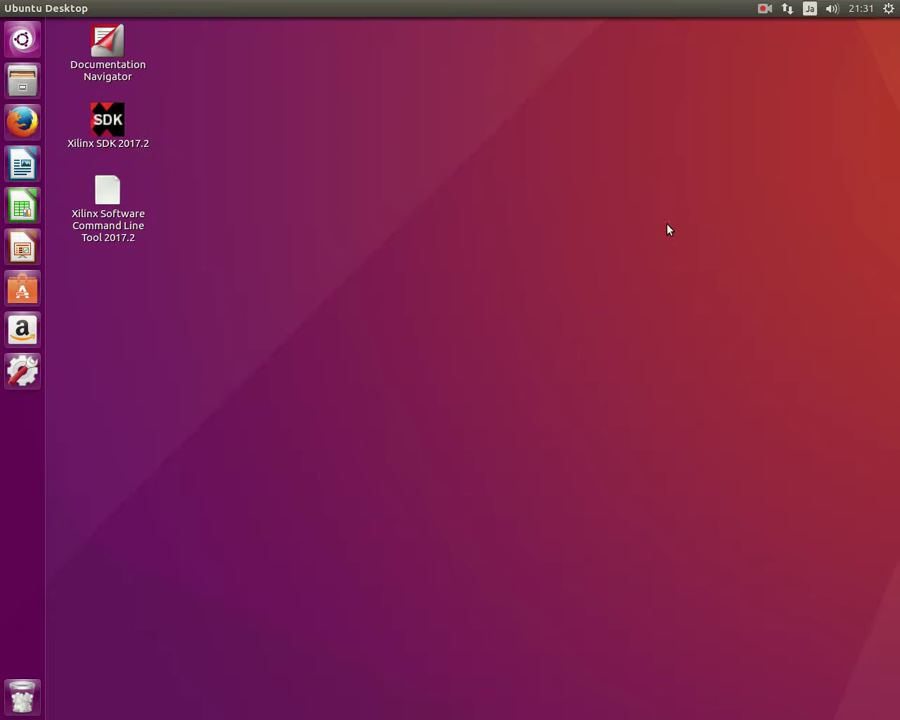
Check the operating system type in System Settings' Details overview.
{"action": "left_click", "coordinate": [888, 8]}
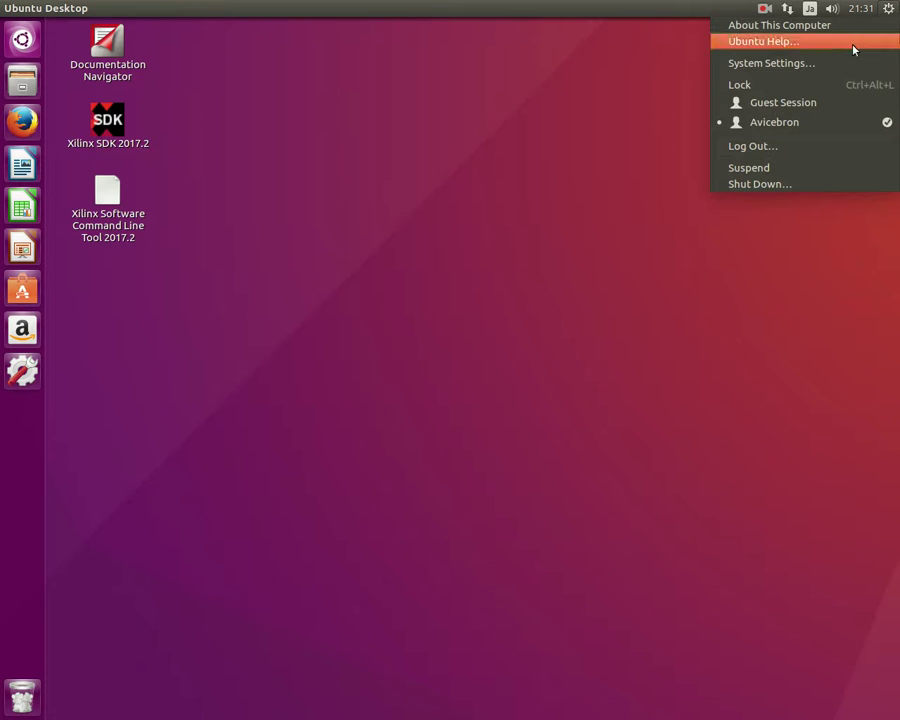
{"action": "left_click", "coordinate": [765, 44]}
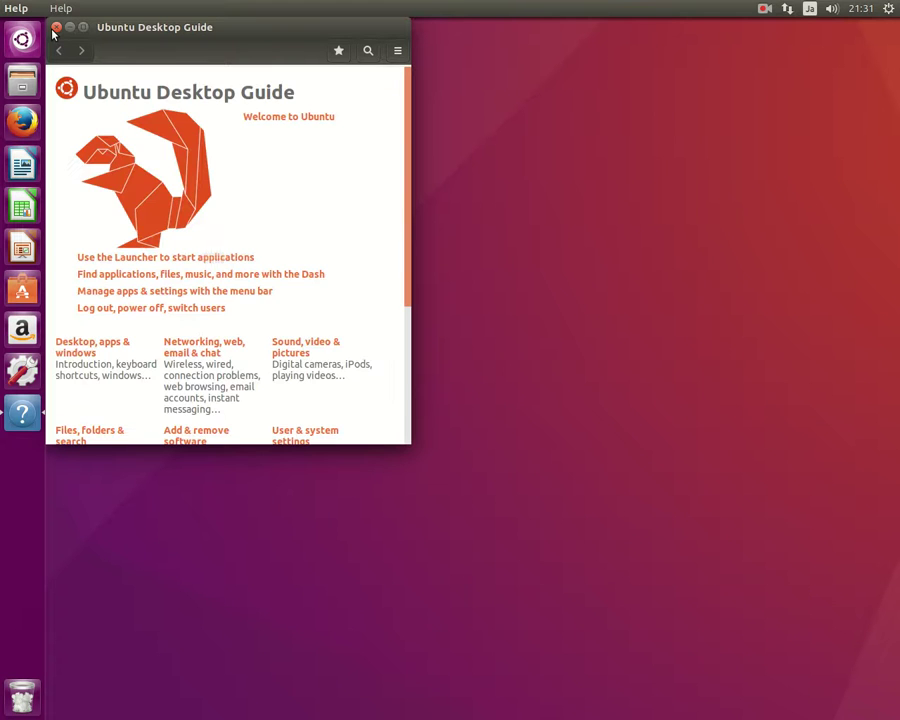
{"action": "left_click", "coordinate": [56, 27]}
{"action": "left_click", "coordinate": [888, 8]}
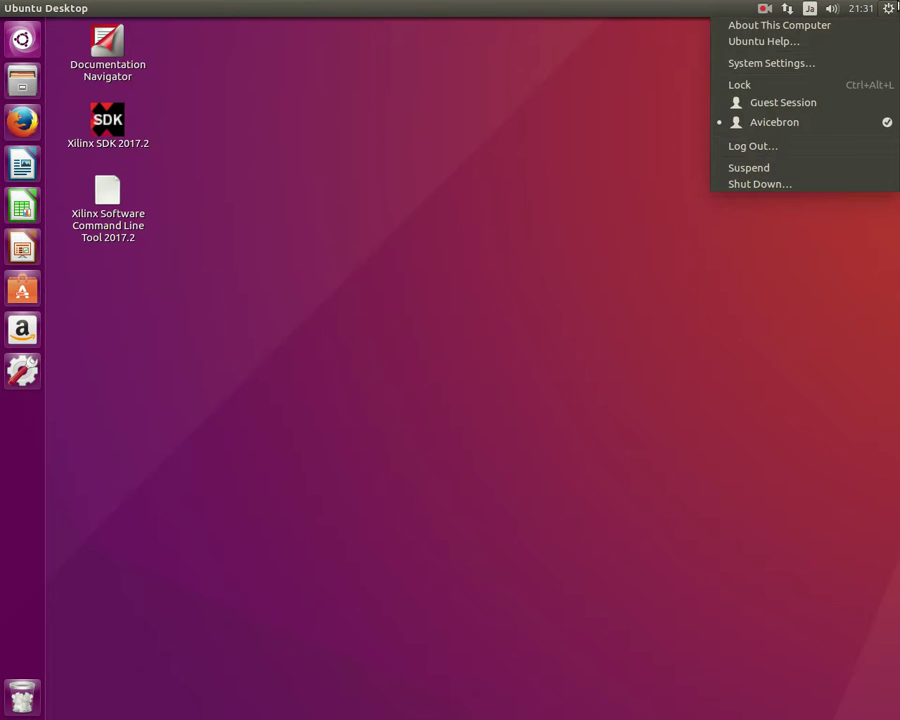
{"action": "left_click", "coordinate": [810, 64]}
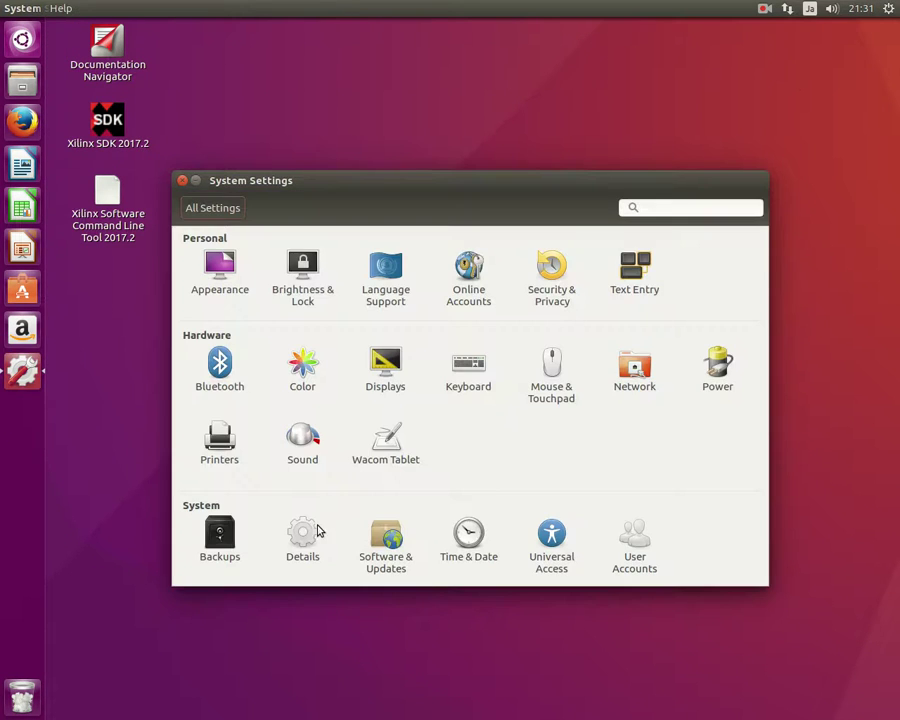
{"action": "left_click", "coordinate": [298, 541]}
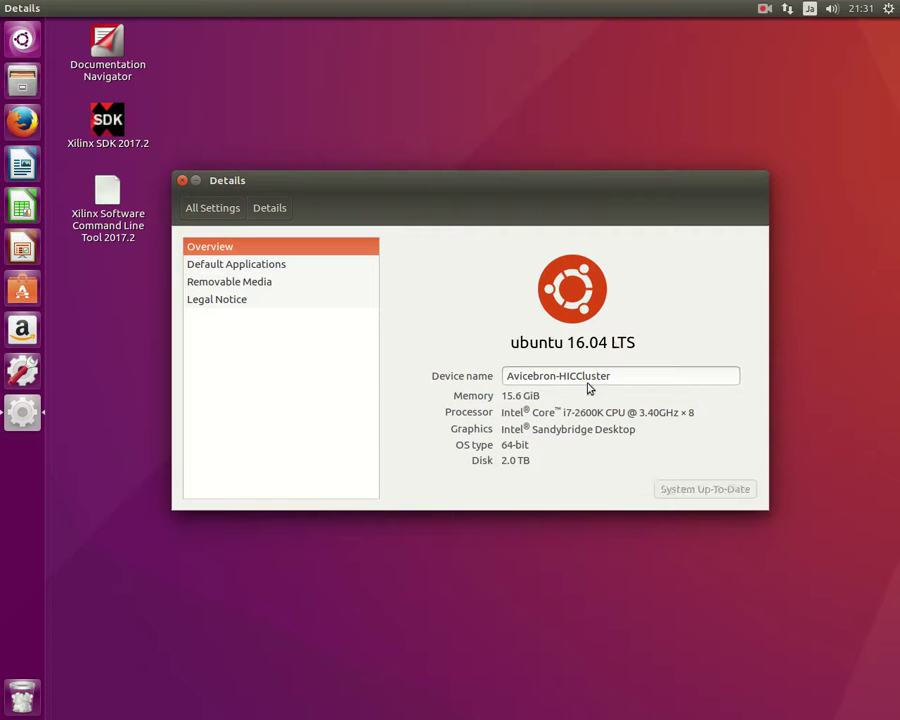
{"action": "left_click_drag", "start_coordinate": [516, 450], "coordinate": [507, 447]}
{"action": "left_click", "coordinate": [181, 180]}
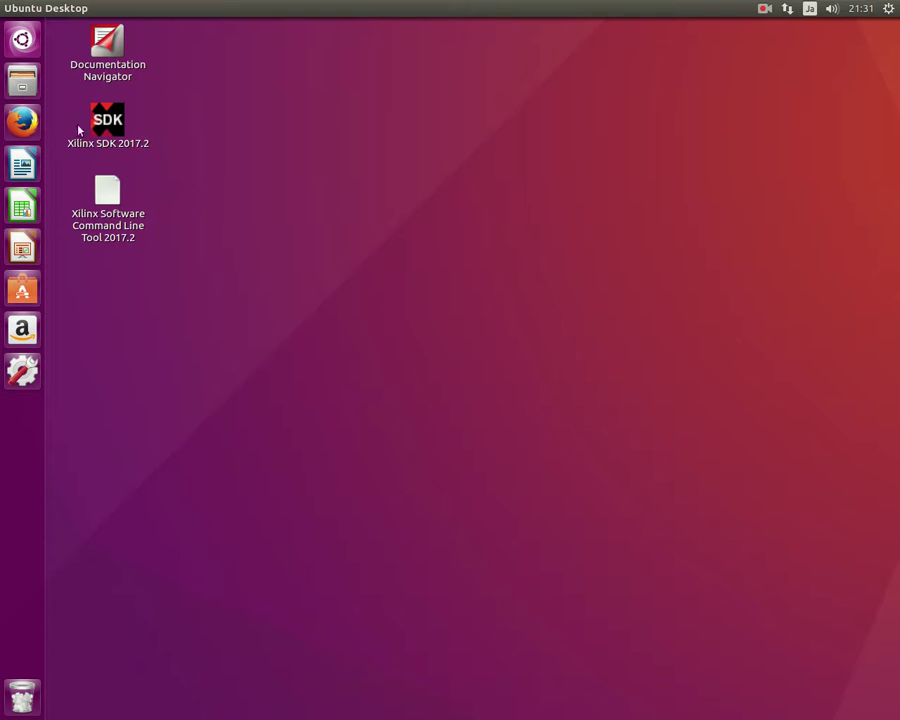
Search the Dash for 'ter' and launch Terminal.
{"action": "left_click", "coordinate": [12, 48]}
{"action": "left_click", "coordinate": [10, 50]}
{"action": "left_click", "coordinate": [14, 42]}
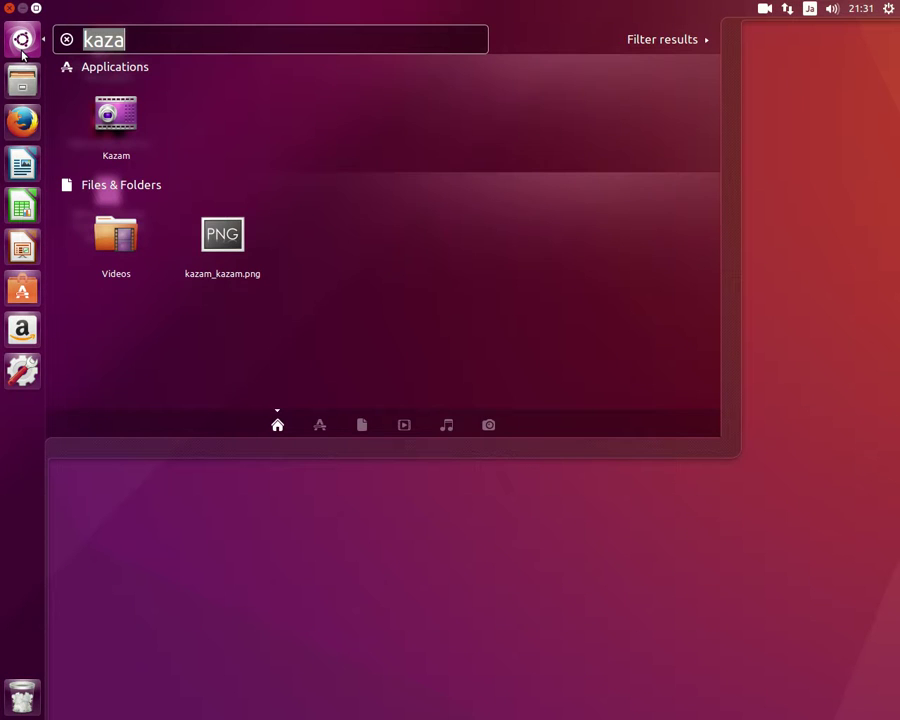
{"action": "left_click", "coordinate": [21, 51]}
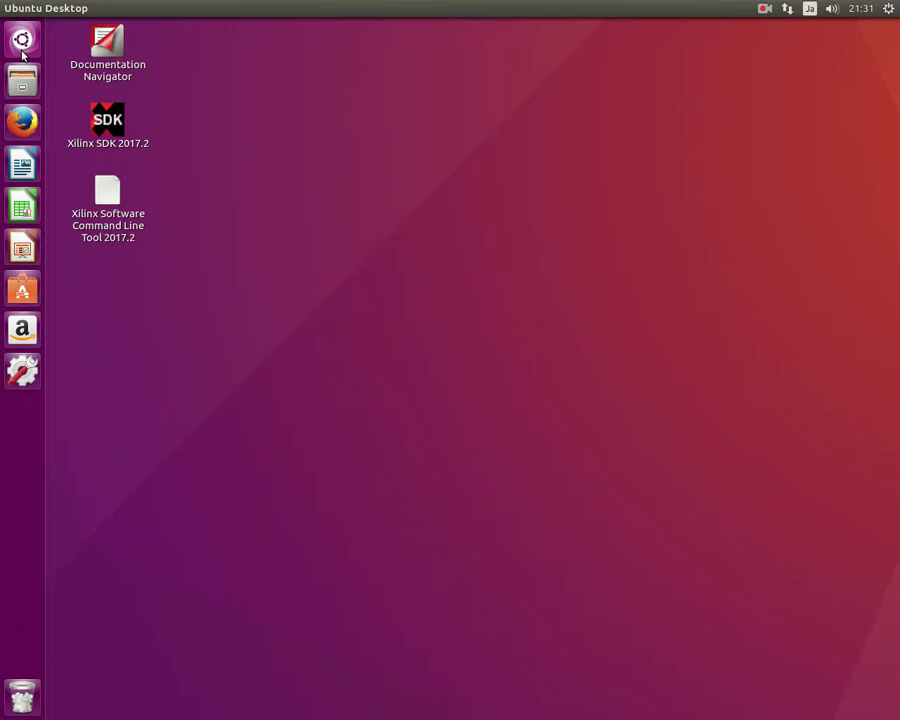
{"action": "left_click", "coordinate": [21, 51]}
{"action": "type", "text": "ter"}
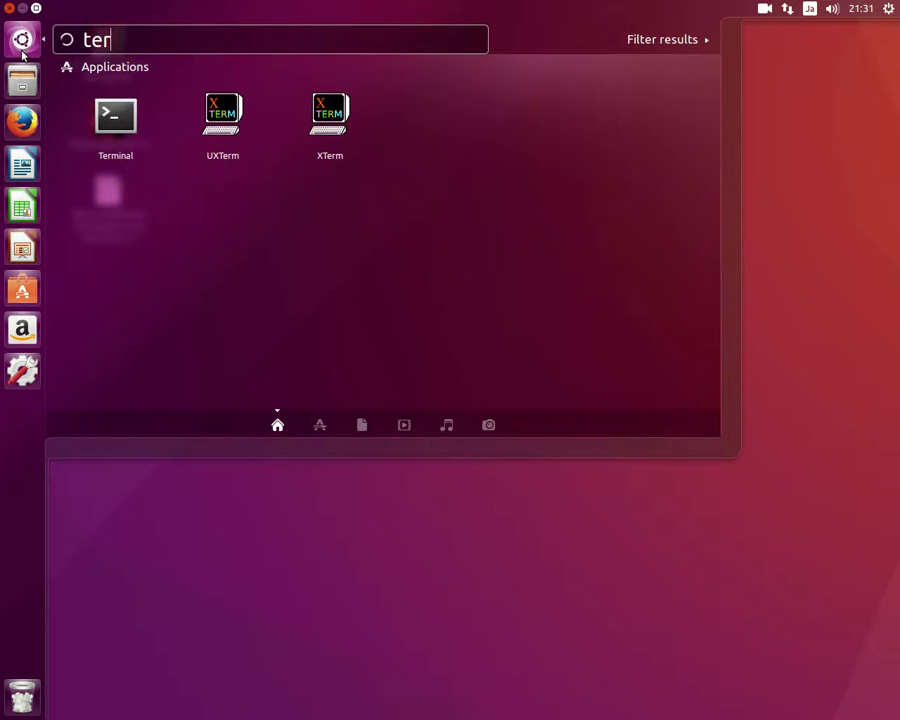
{"action": "left_click", "coordinate": [80, 96]}
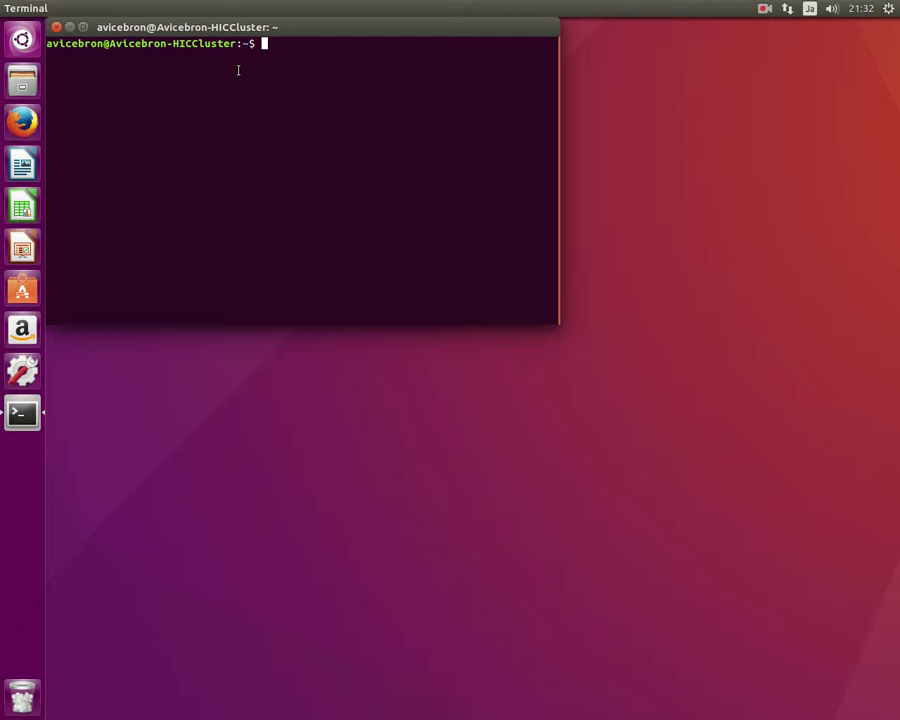
Become root with 'sudo su', entering the account password.
{"action": "type", "text": "sudo su"}
{"action": "key", "text": "Return"}
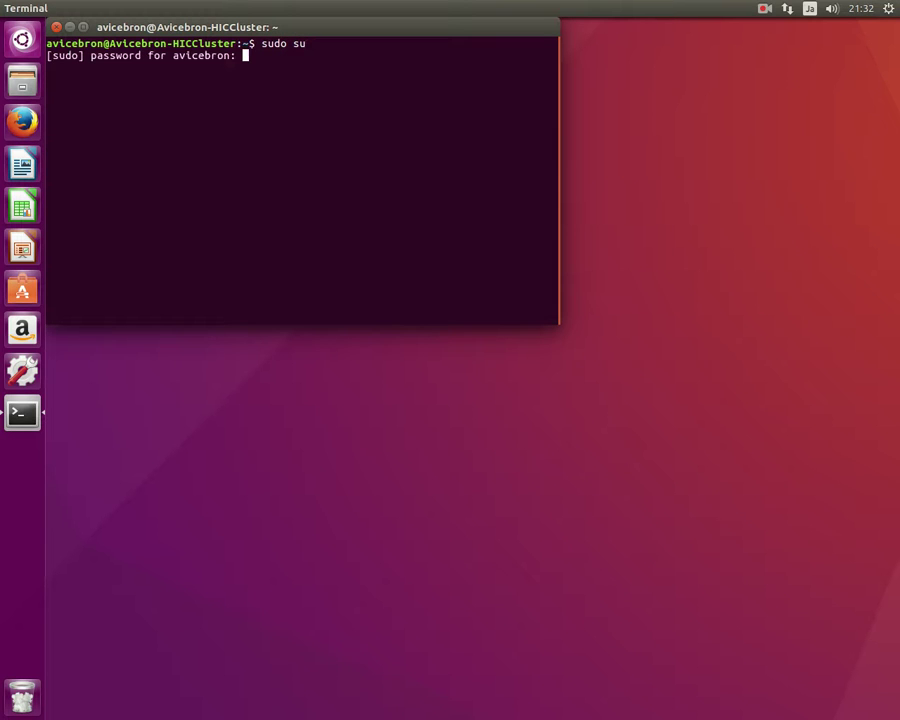
{"action": "key", "text": "Return"}
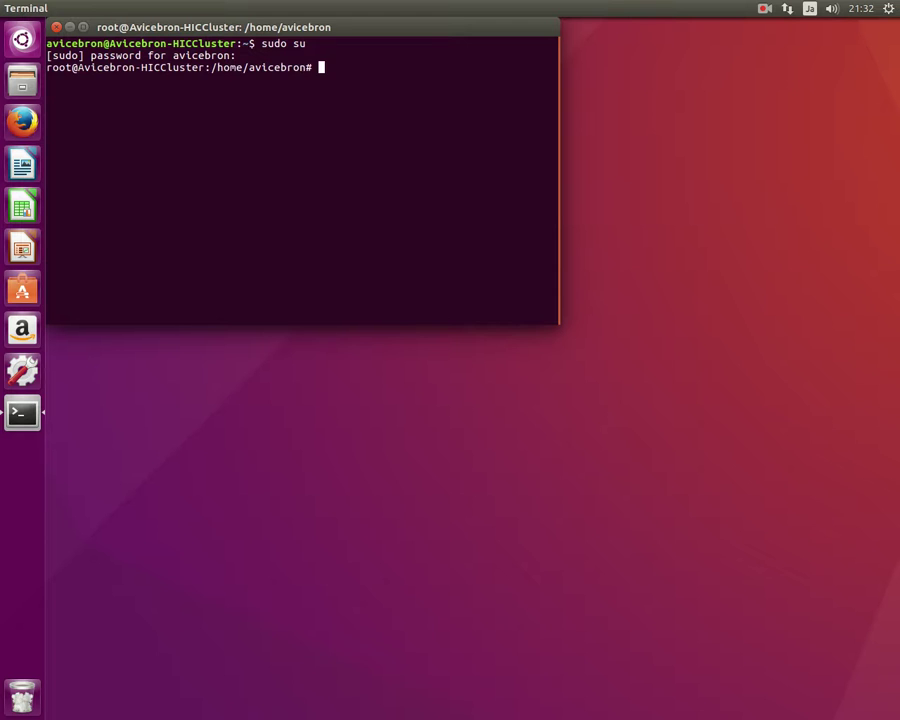
Run 'apt update; apt upgrade; apt dist-upgrade' and maximize the terminal window.
{"action": "type", "text": "apt update; apt upgrade; apt dist-upgrade"}
{"action": "key", "text": "Return"}
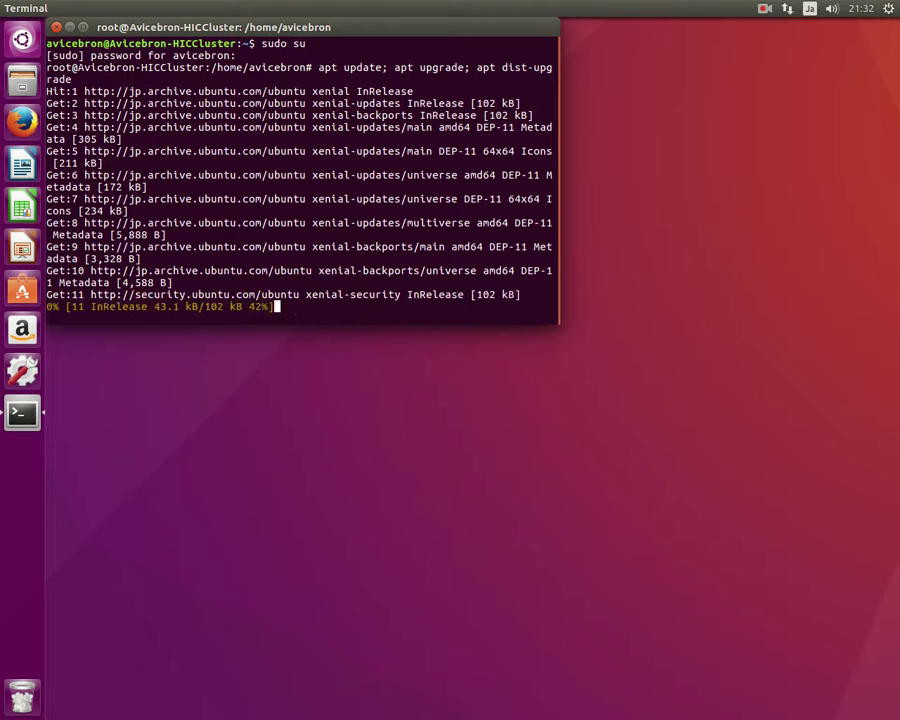
{"action": "left_click", "coordinate": [86, 28]}
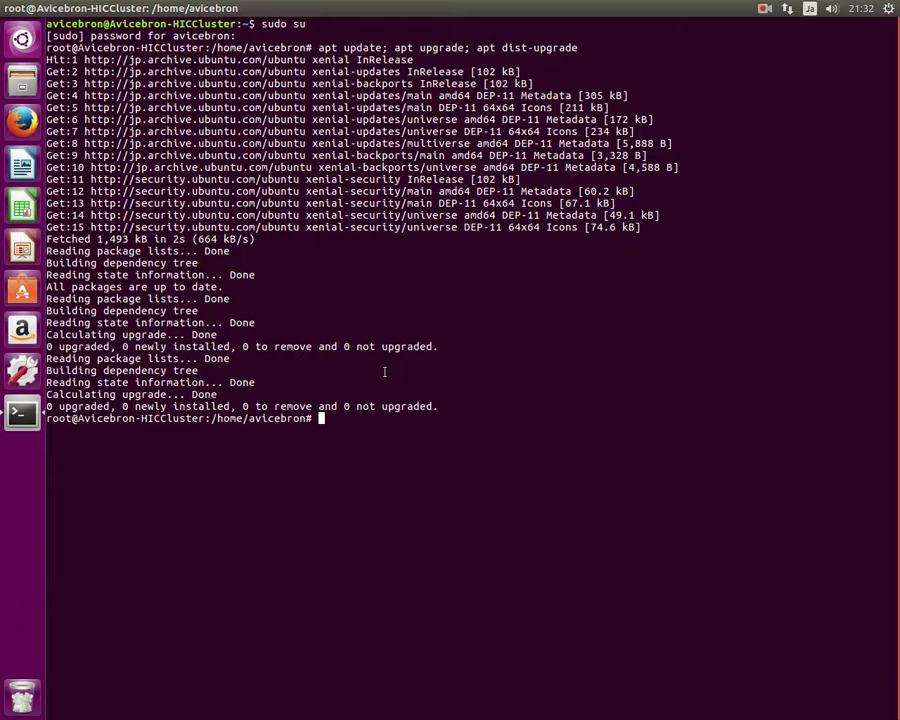
Install aptitude with 'apt install aptitude'.
{"action": "type", "text": "apt aptitude"}
{"action": "key", "text": "Return"}
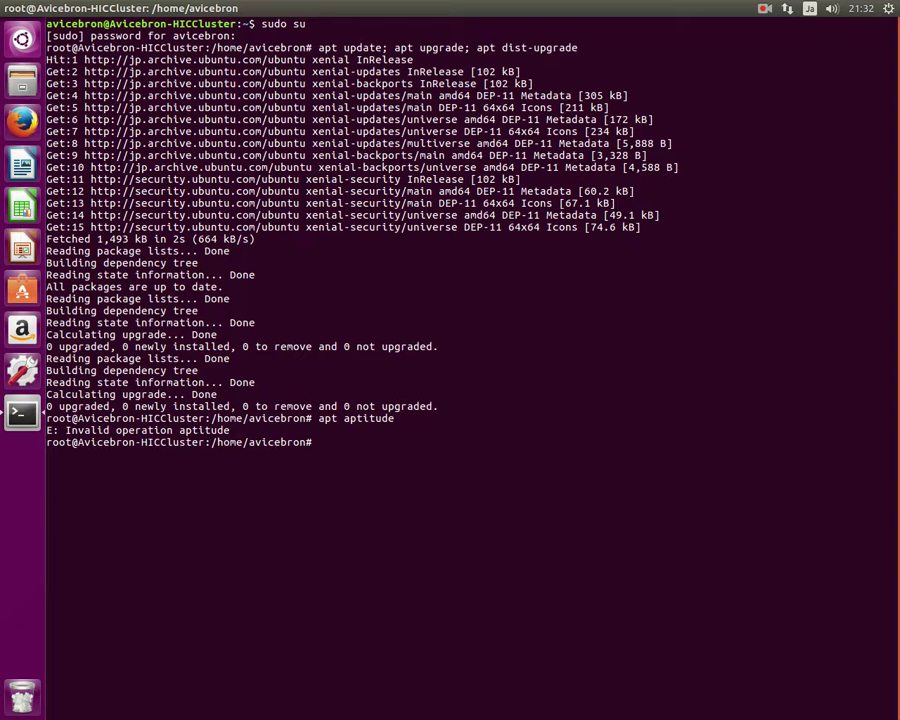
{"action": "key", "text": "Up"}
{"action": "key", "text": "Left"}
{"action": "key", "text": "Left"}
{"action": "key", "text": "Left"}
{"action": "key", "text": "Left"}
{"action": "key", "text": "Left"}
{"action": "key", "text": "Left"}
{"action": "key", "text": "Left"}
{"action": "key", "text": "Left"}
{"action": "type", "text": "install"}
{"action": "key", "text": "Return"}
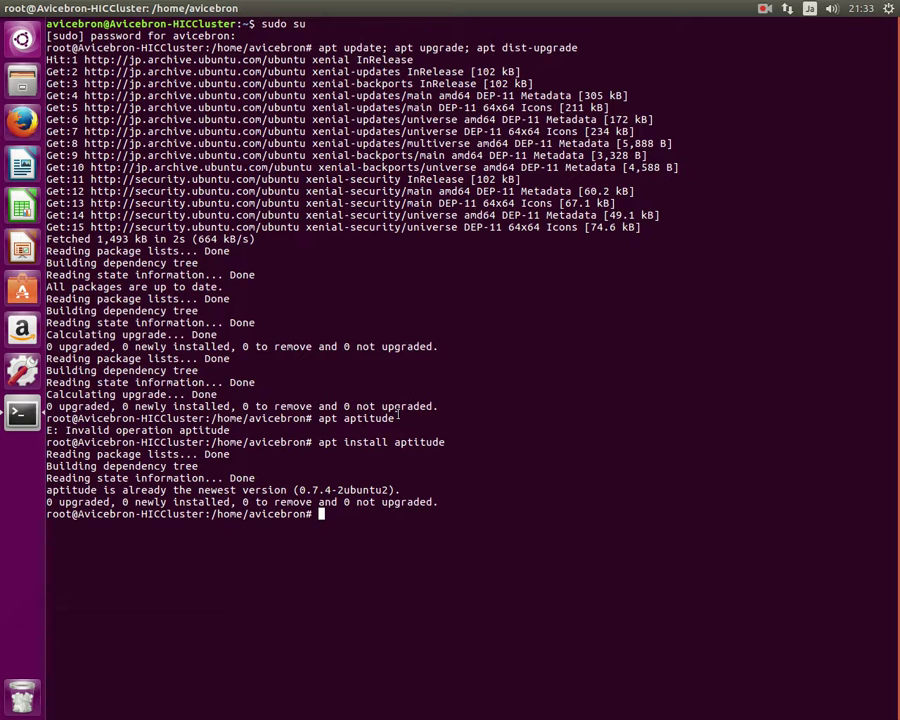
Install apache2, mysql-server, php7.0 and php7.0-mysql, answering 'y' to continue.
{"action": "type", "text": "apt install apache2"}
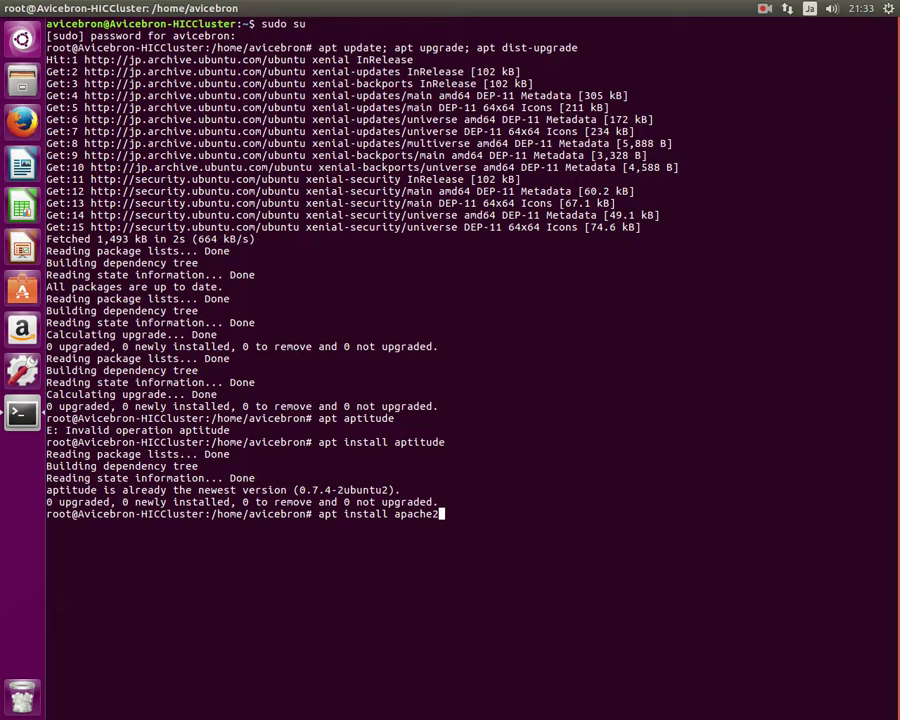
{"action": "type", "text": " mysql-server php"}
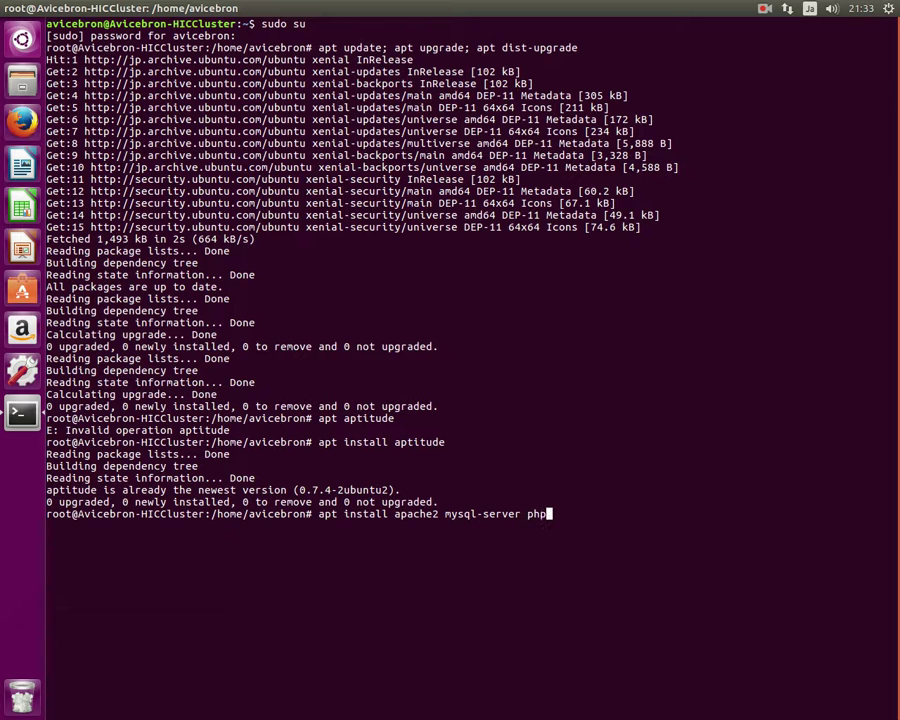
{"action": "type", "text": "7.0 php7.0-mysql"}
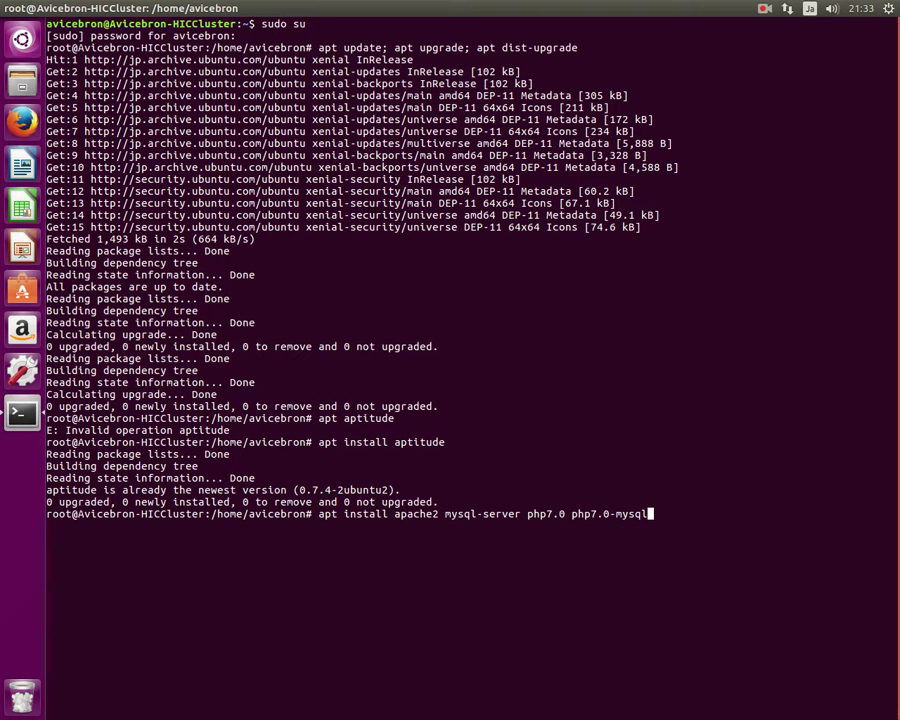
{"action": "key", "text": "Return"}
{"action": "type", "text": "y"}
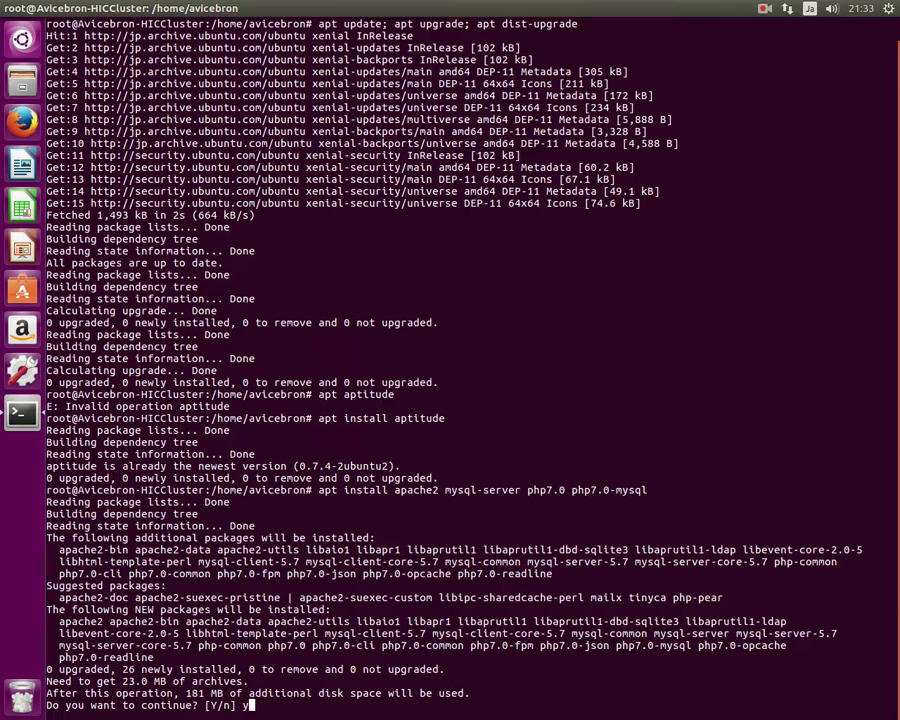
Confirm the installation, then enter and repeat the MySQL root password.
{"action": "key", "text": "Return"}
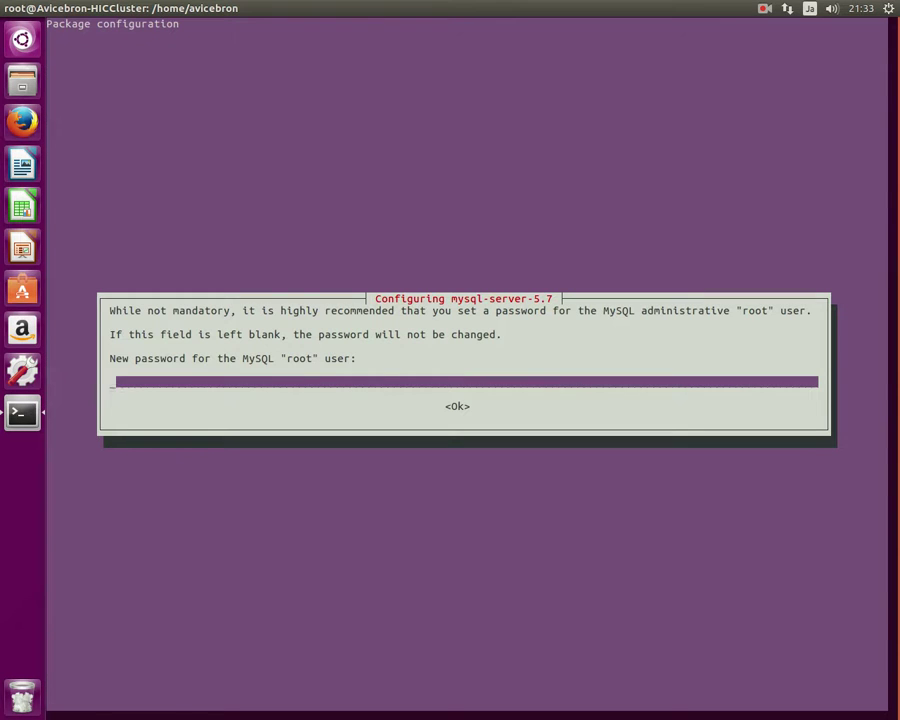
{"action": "type", "text": "root"}
{"action": "key", "text": "Return"}
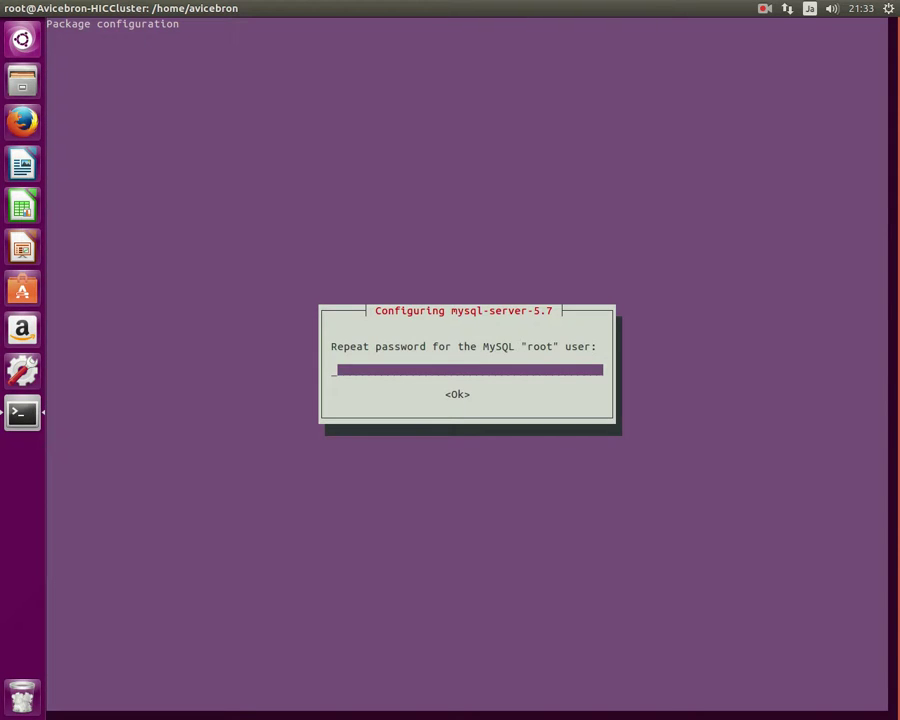
{"action": "type", "text": "root"}
{"action": "key", "text": "BackSpace"}
{"action": "key", "text": "BackSpace"}
{"action": "key", "text": "BackSpace"}
{"action": "key", "text": "BackSpace"}
{"action": "key", "text": "BackSpace"}
{"action": "type", "text": "root"}
{"action": "key", "text": "Return"}
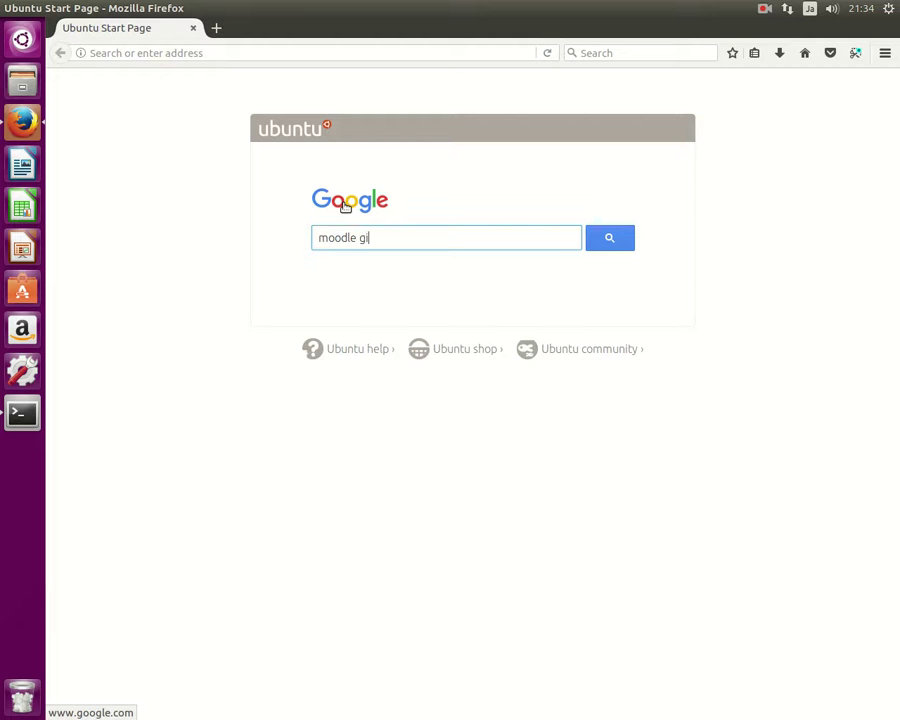
Search Google for 'moodle git' and open Git for Administrators at 'Obtaining the code from Git'.
{"action": "key", "text": "Return"}
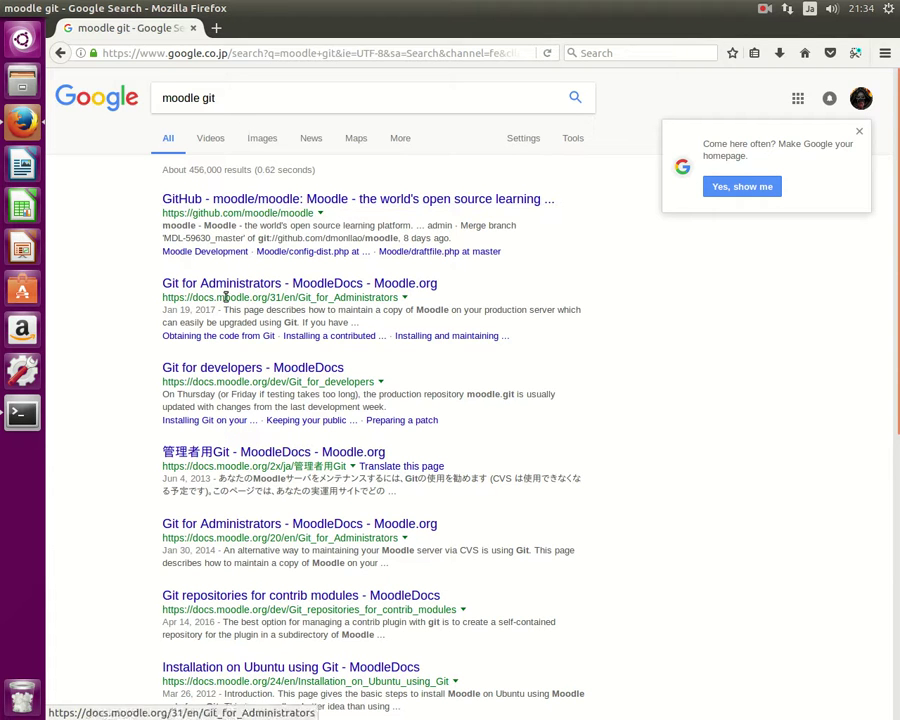
{"action": "left_click", "coordinate": [327, 288]}
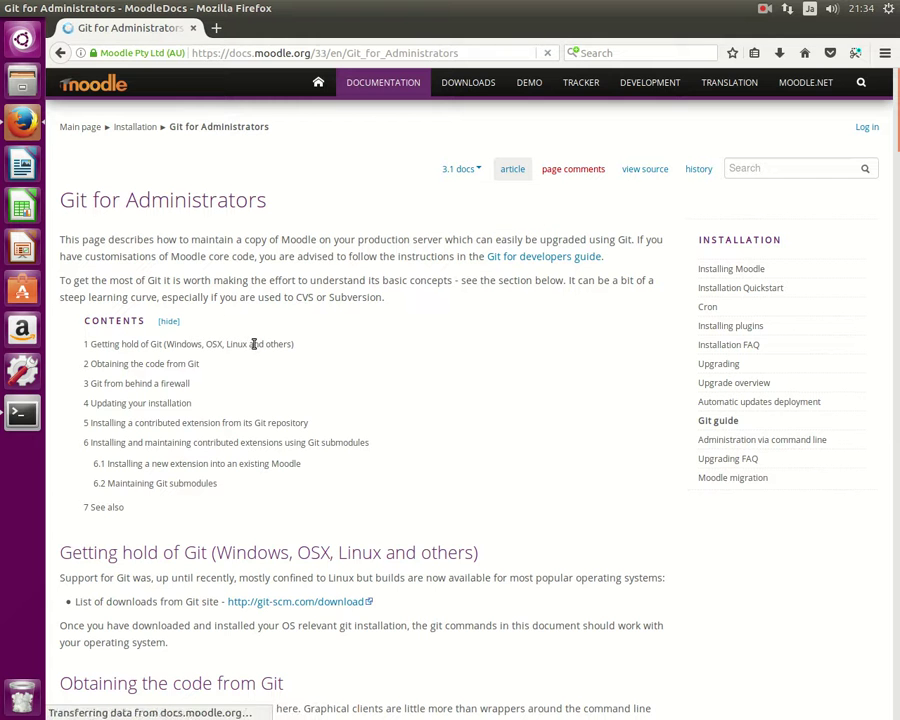
{"action": "scroll", "coordinate": [254, 344], "scroll_direction": "down", "scroll_amount": 5}
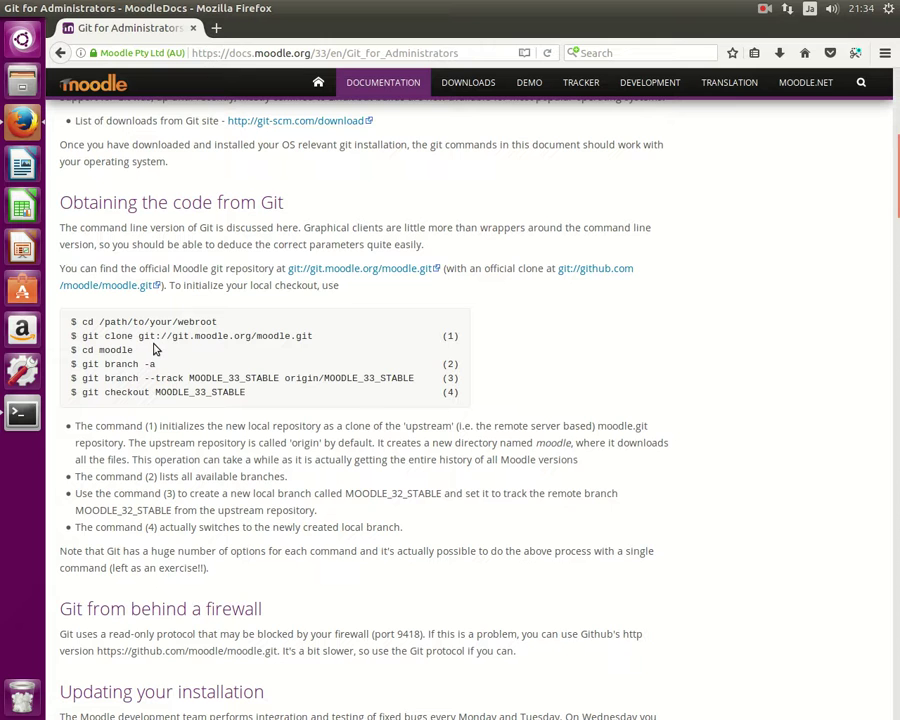
{"action": "left_click_drag", "start_coordinate": [256, 405], "coordinate": [76, 324]}
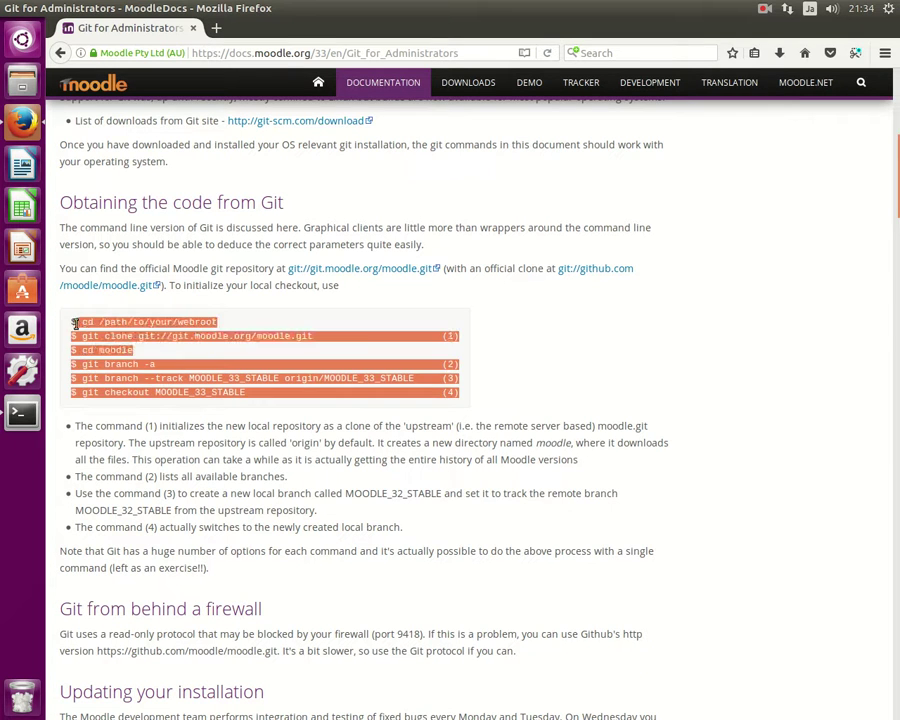
{"action": "left_click", "coordinate": [100, 345]}
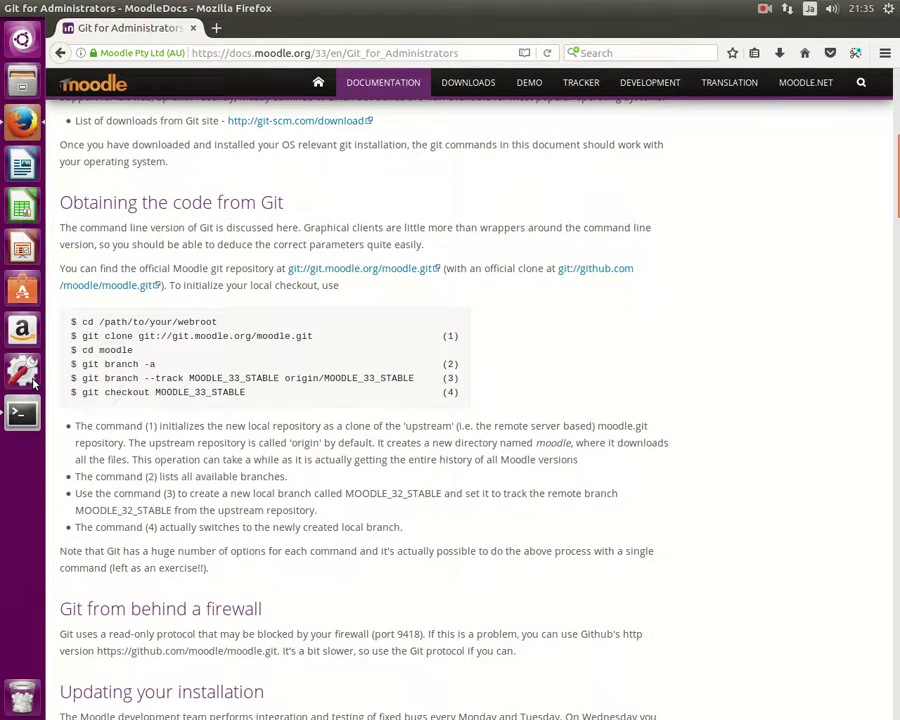
Run 'apt install git' in the root terminal.
{"action": "left_click", "coordinate": [38, 416]}
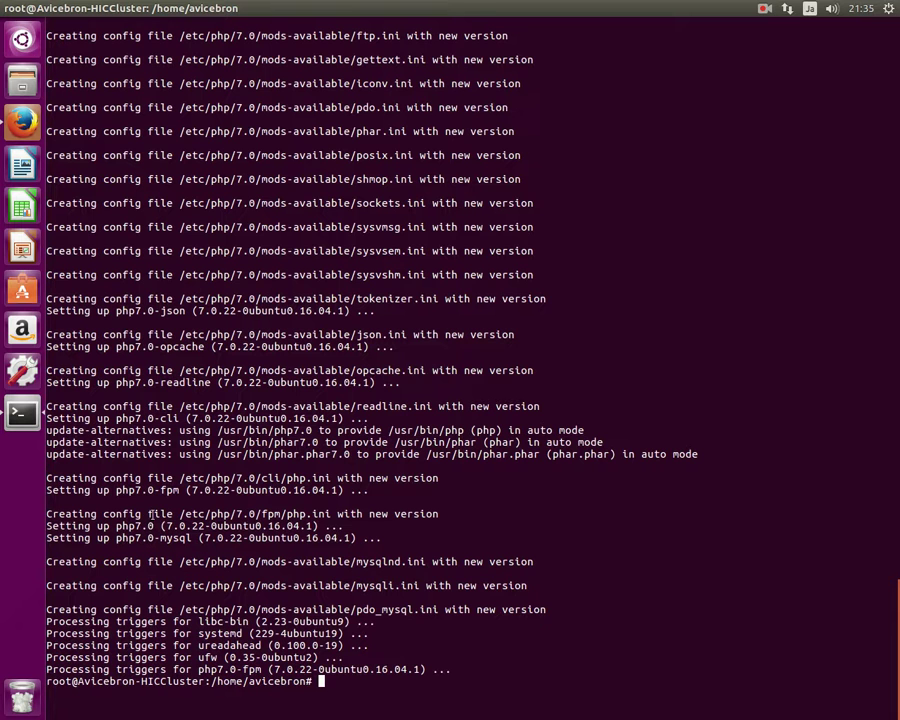
{"action": "left_click", "coordinate": [18, 110]}
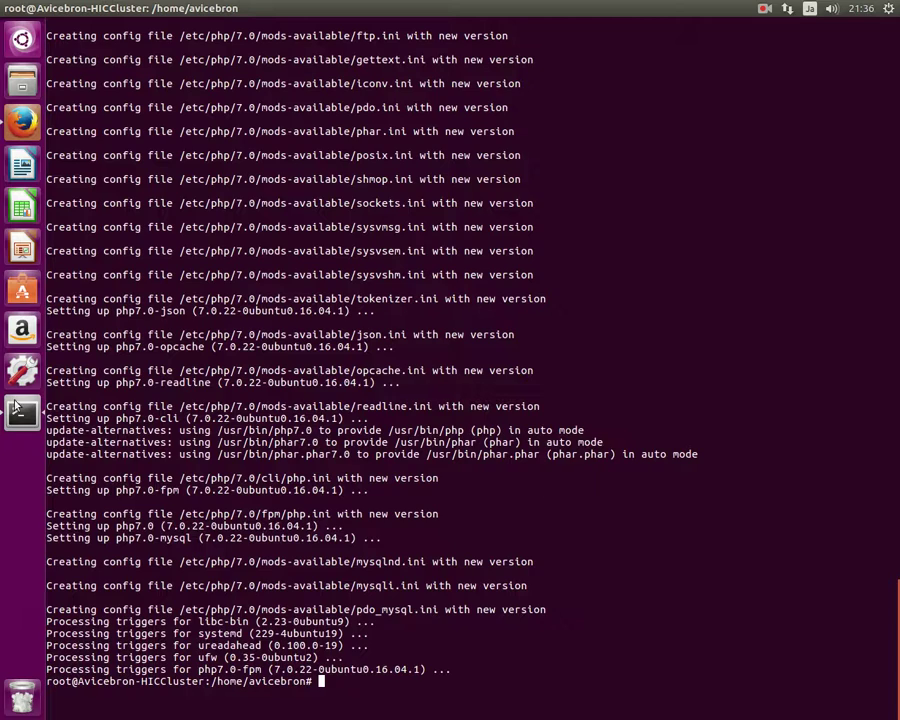
{"action": "left_click", "coordinate": [22, 412]}
{"action": "type", "text": "apt install git"}
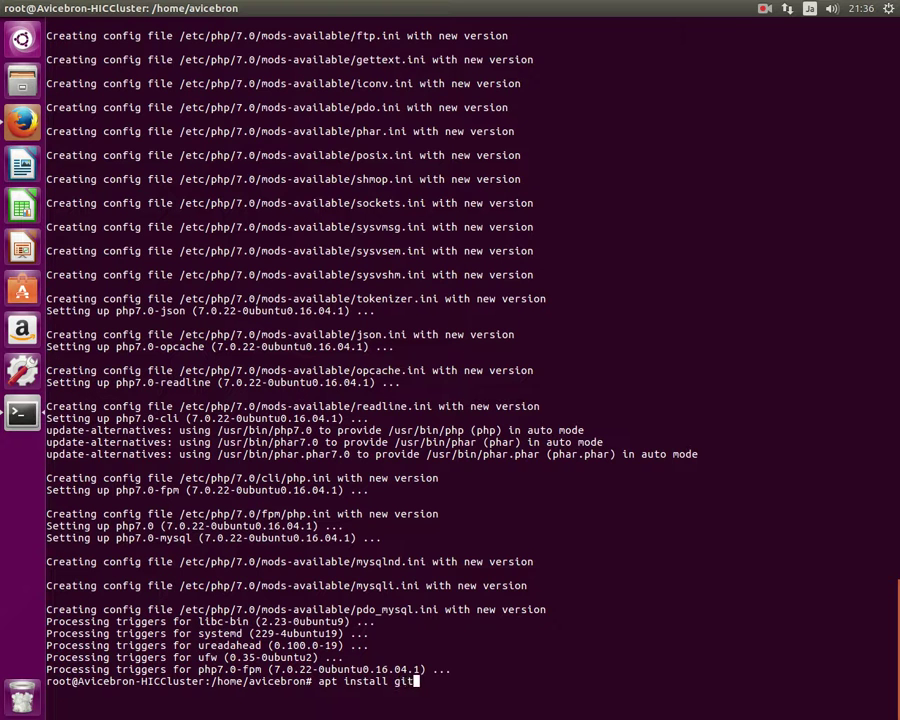
{"action": "key", "text": "Return"}
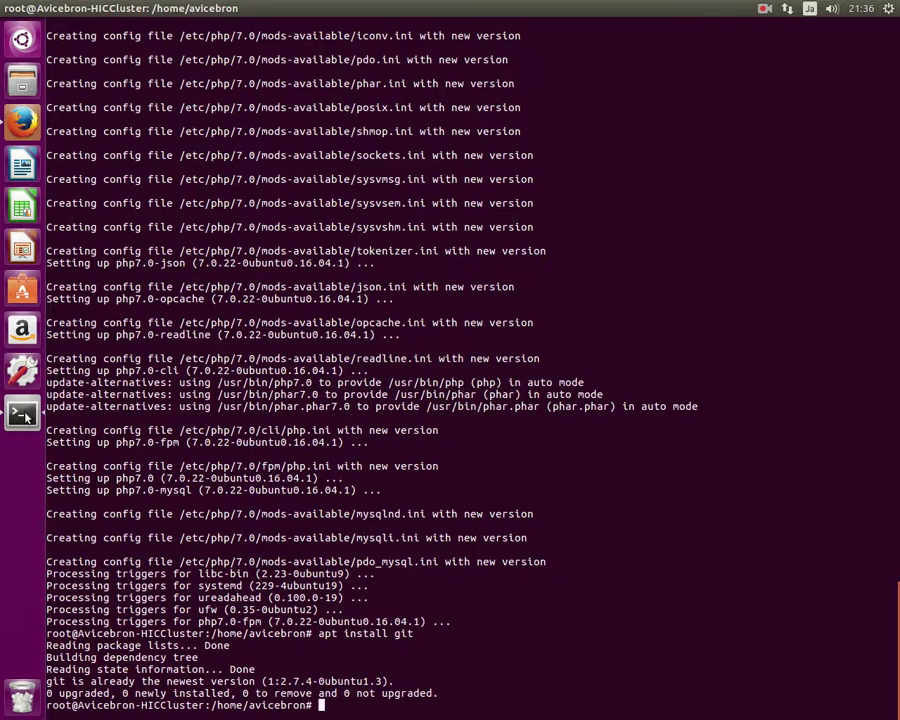
Change into /var/www/html using Tab completion.
{"action": "left_click", "coordinate": [21, 120]}
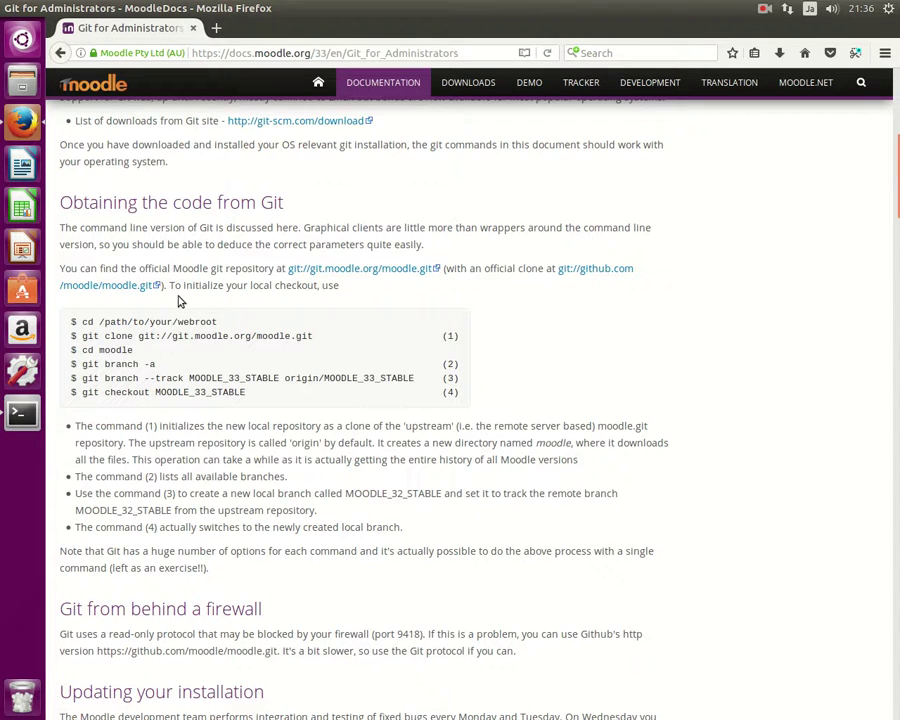
{"action": "left_click", "coordinate": [21, 412]}
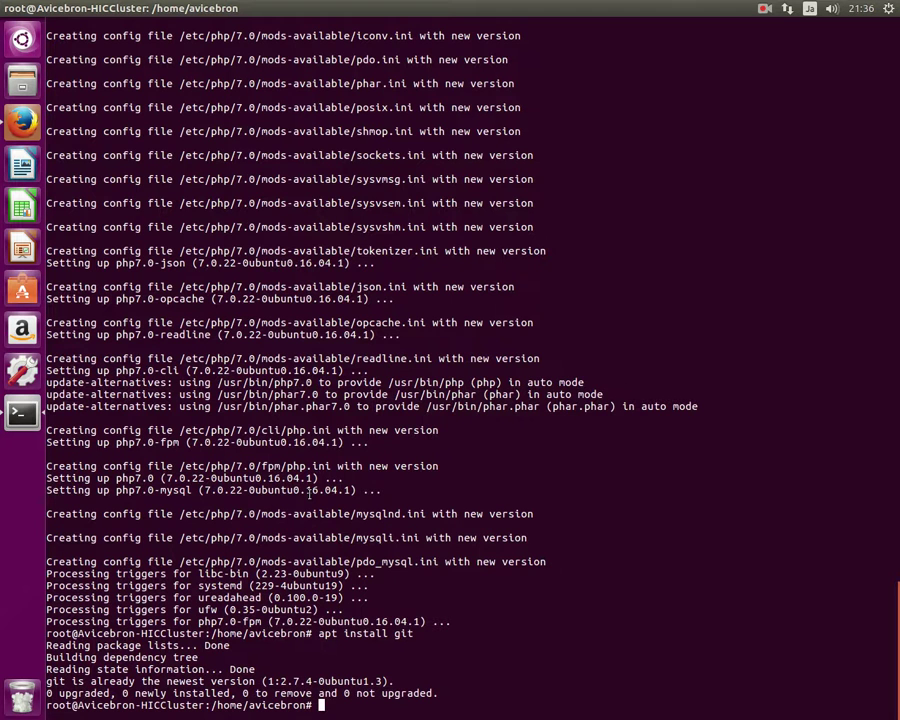
{"action": "type", "text": "cd /va"}
{"action": "key", "text": "Tab"}
{"action": "type", "text": "w"}
{"action": "key", "text": "Tab"}
{"action": "type", "text": "h"}
{"action": "key", "text": "Tab"}
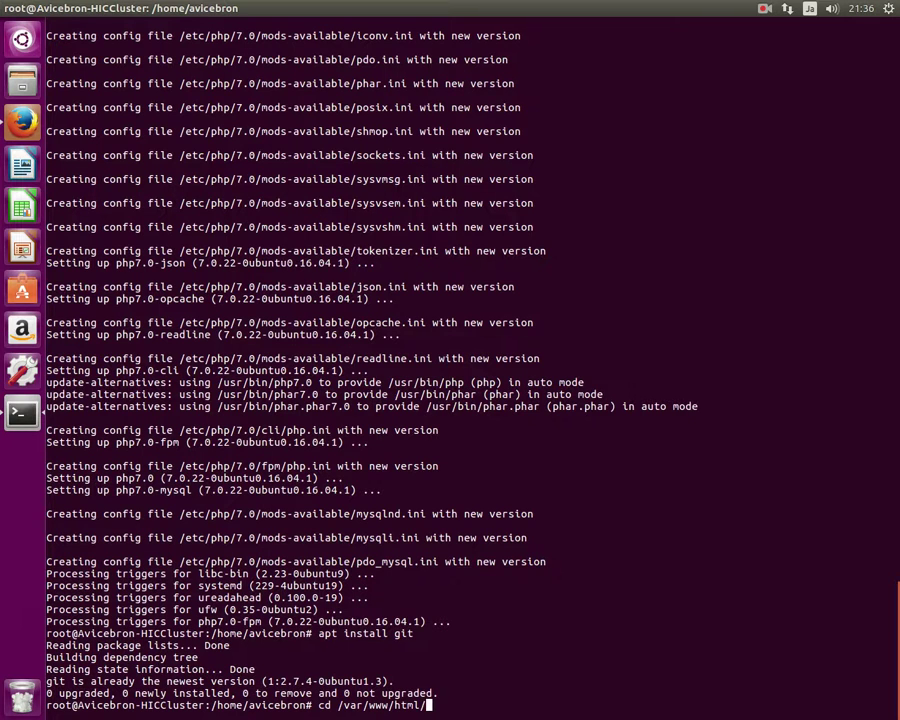
{"action": "key", "text": "Return"}
List the folder with 'ls -s', showing only index.html.
{"action": "type", "text": "ls "}
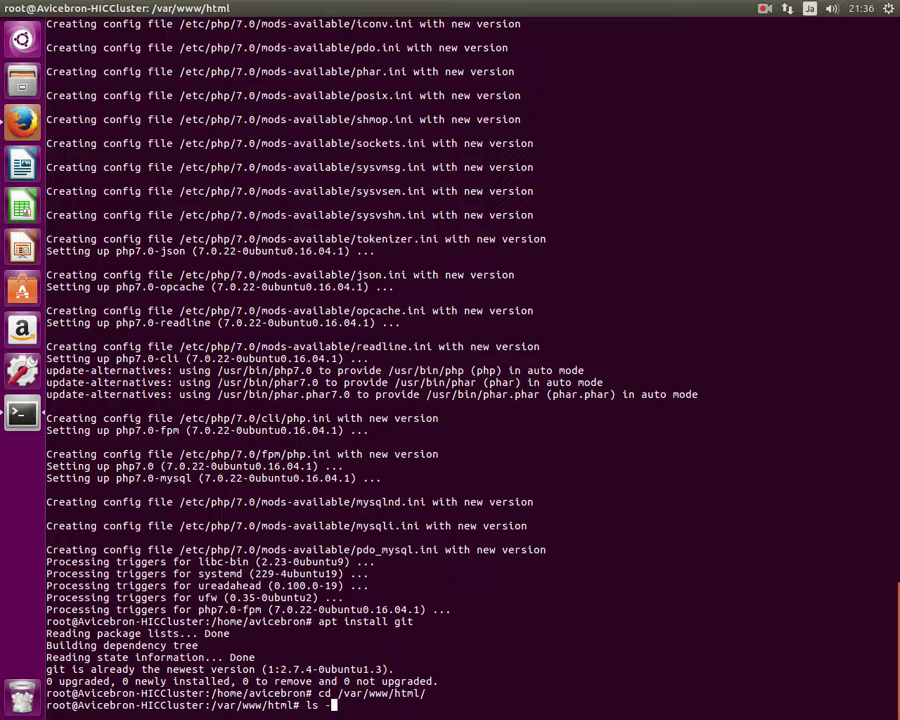
{"action": "type", "text": "-s"}
{"action": "key", "text": "Return"}
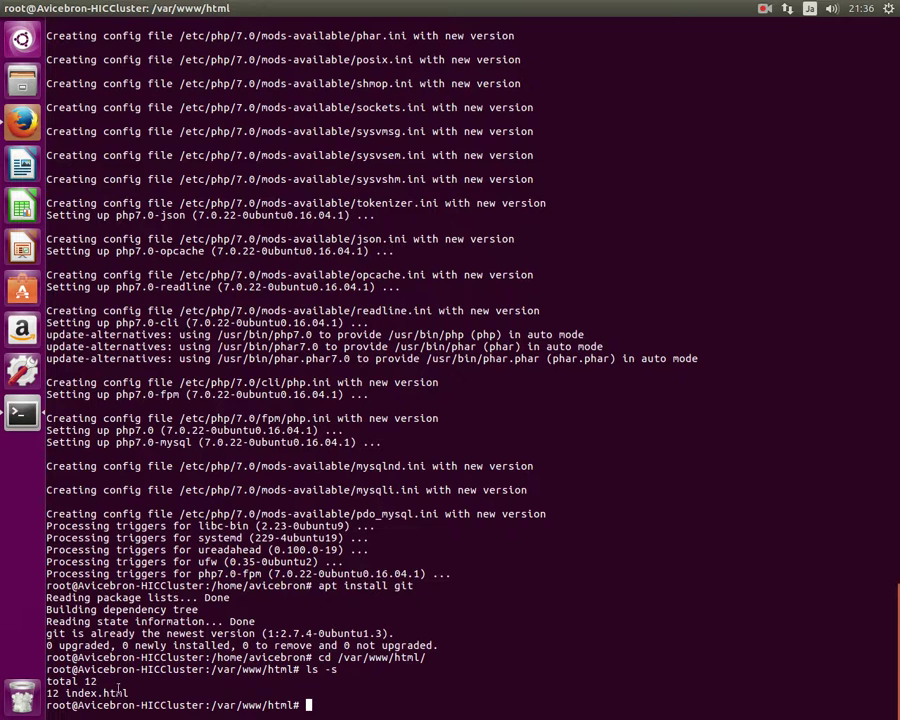
{"action": "left_click_drag", "start_coordinate": [118, 692], "coordinate": [47, 692]}
{"action": "left_click", "coordinate": [150, 690]}
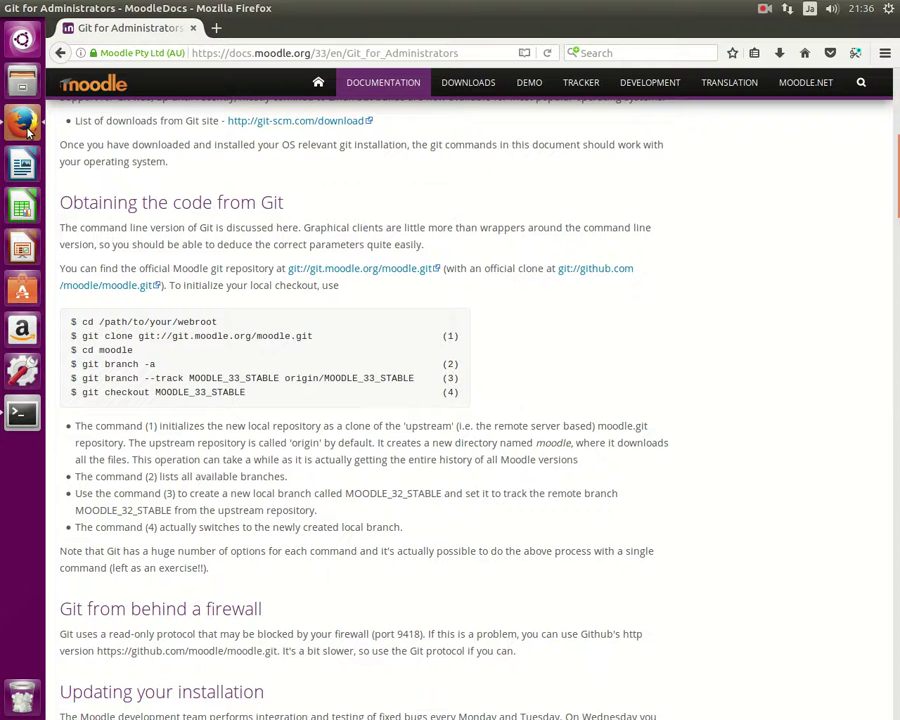
Copy the git clone command from MoodleDocs and run it in the terminal.
{"action": "left_click", "coordinate": [22, 118]}
{"action": "left_click_drag", "start_coordinate": [323, 337], "coordinate": [147, 338]}
{"action": "left_click_drag", "start_coordinate": [84, 337], "coordinate": [311, 337]}
{"action": "key", "text": "ctrl+c"}
{"action": "right_click", "coordinate": [311, 336]}
{"action": "left_click", "coordinate": [314, 344]}
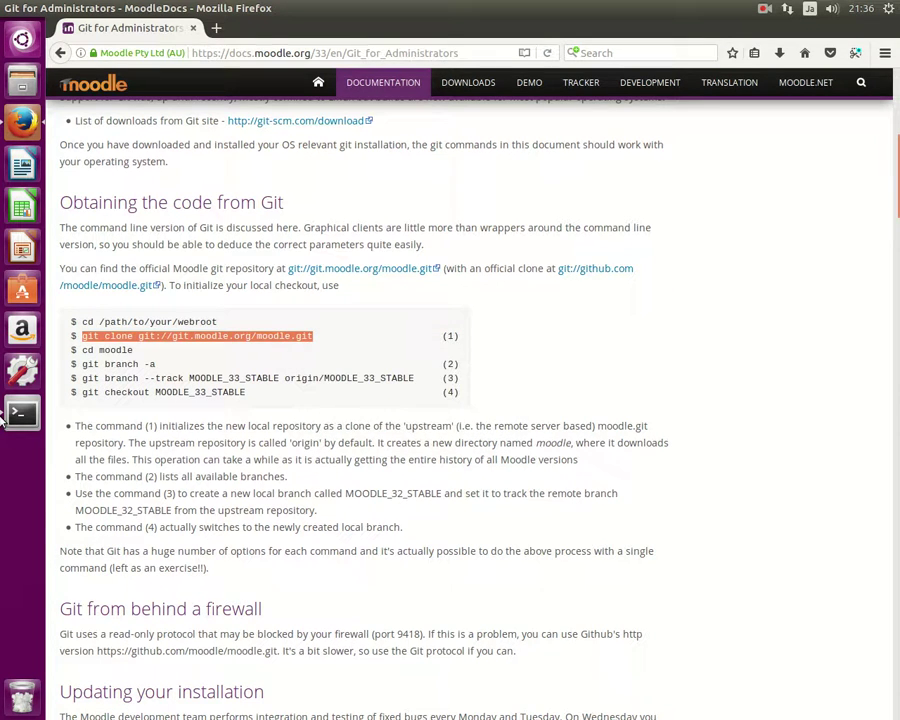
{"action": "left_click", "coordinate": [22, 413]}
{"action": "right_click", "coordinate": [237, 437]}
{"action": "left_click", "coordinate": [268, 484]}
{"action": "key", "text": "Return"}
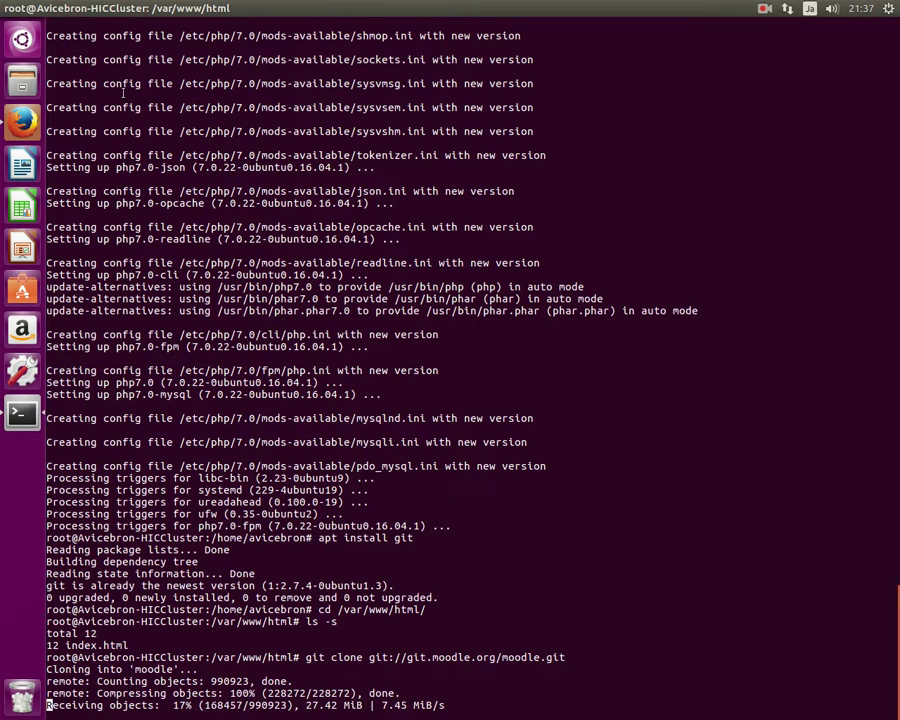
Check the finished clone output and type 'cd moodle/' at the prompt.
{"action": "left_click", "coordinate": [763, 10]}
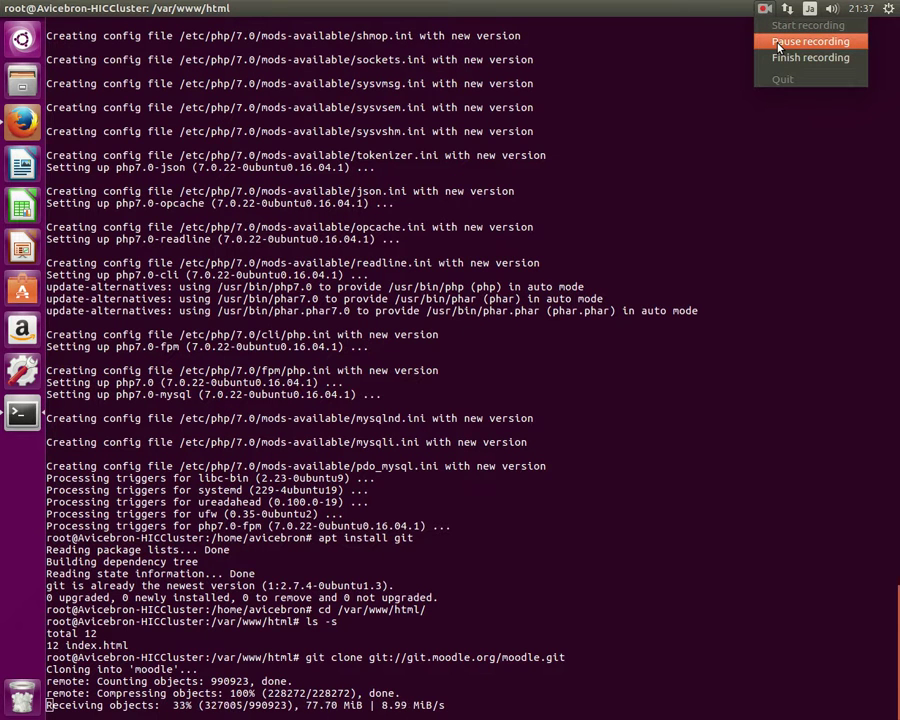
{"action": "left_click", "coordinate": [779, 43]}
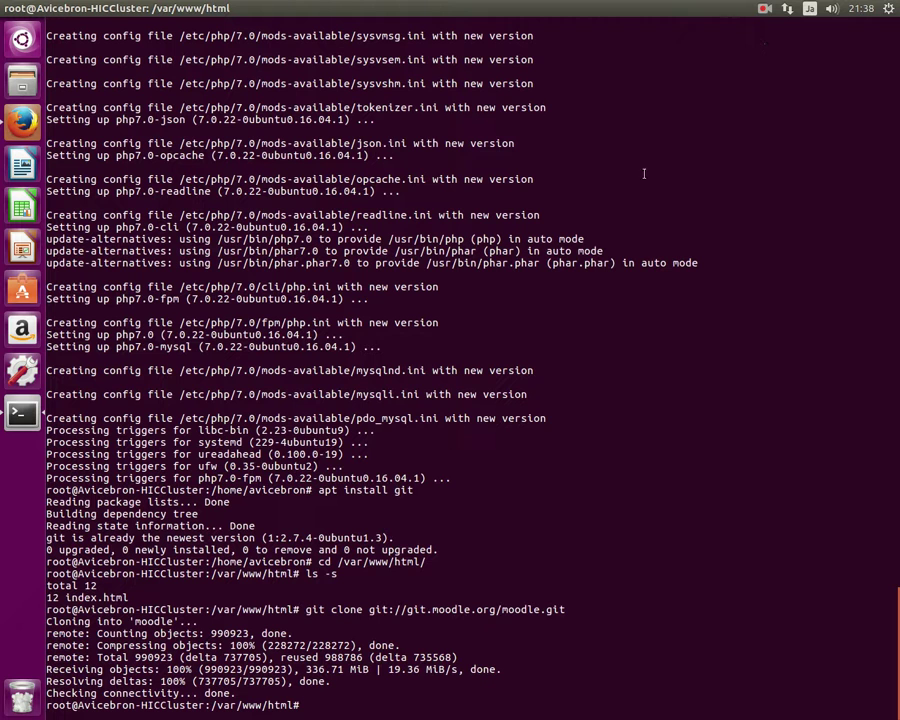
{"action": "mouse_move", "coordinate": [258, 693]}
{"action": "left_mouse_down"}
{"action": "mouse_move", "coordinate": [50, 669]}
{"action": "mouse_move", "coordinate": [108, 646]}
{"action": "left_mouse_up"}
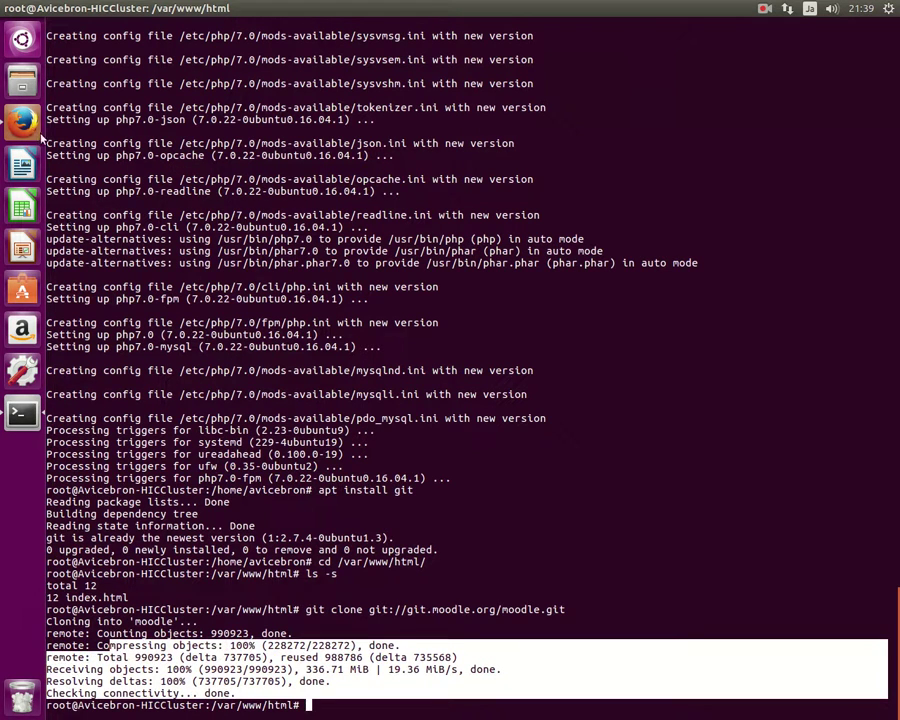
{"action": "left_click", "coordinate": [22, 120]}
{"action": "left_click", "coordinate": [24, 410]}
{"action": "type", "text": "cd moodle/"}
Enter the moodle folder and run 'git branch -a' copied from the docs.
{"action": "key", "text": "Return"}
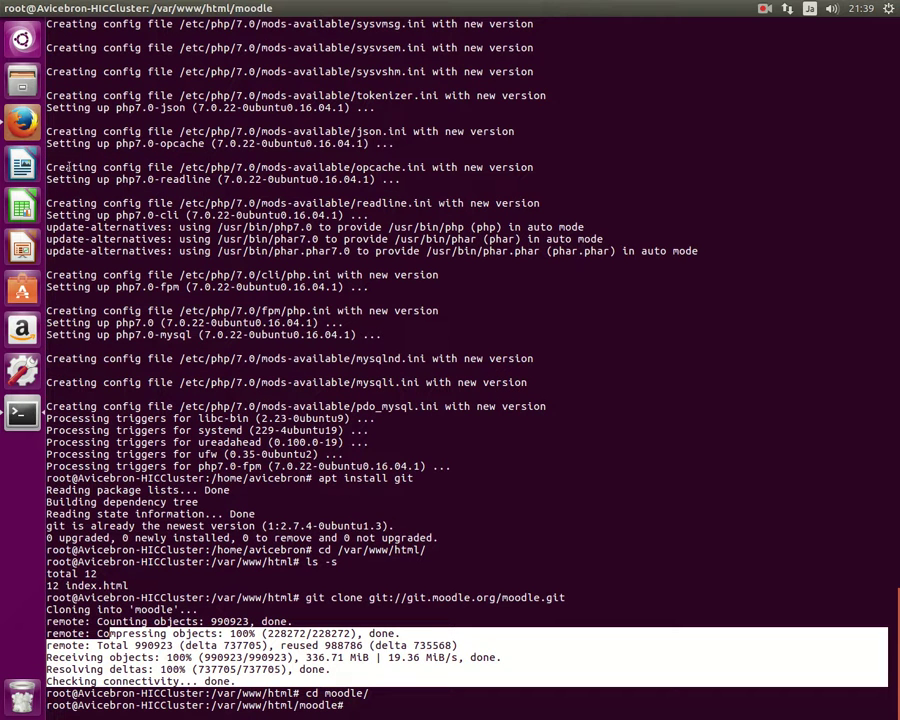
{"action": "key", "text": "alt+Tab"}
{"action": "left_click_drag", "start_coordinate": [156, 364], "coordinate": [84, 365]}
{"action": "right_click", "coordinate": [90, 372]}
{"action": "left_click", "coordinate": [115, 377]}
{"action": "key", "text": "alt+Tab"}
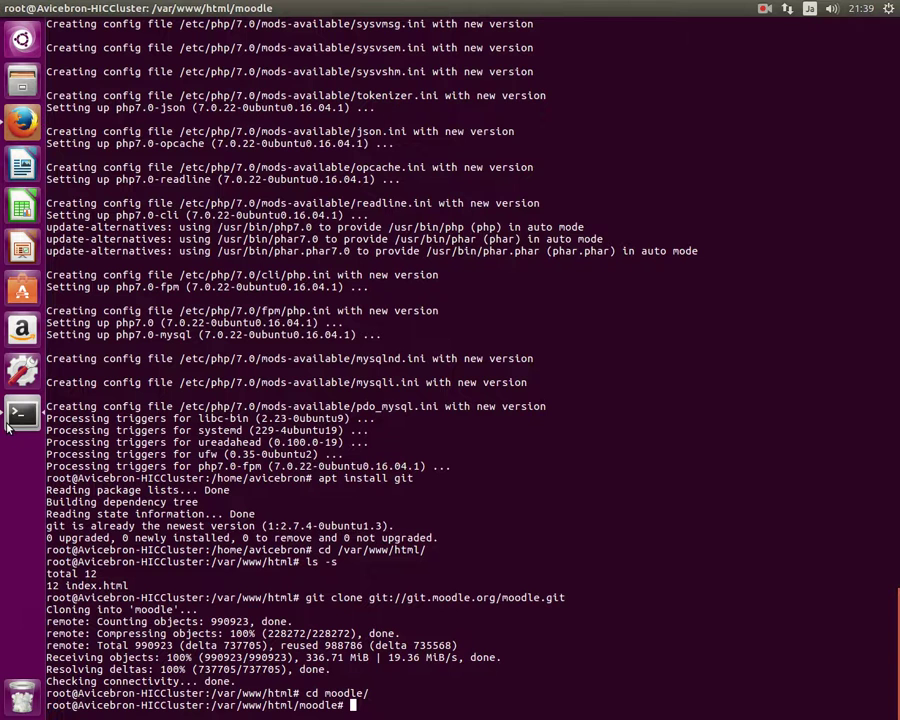
{"action": "right_click", "coordinate": [190, 474]}
{"action": "left_click", "coordinate": [208, 514]}
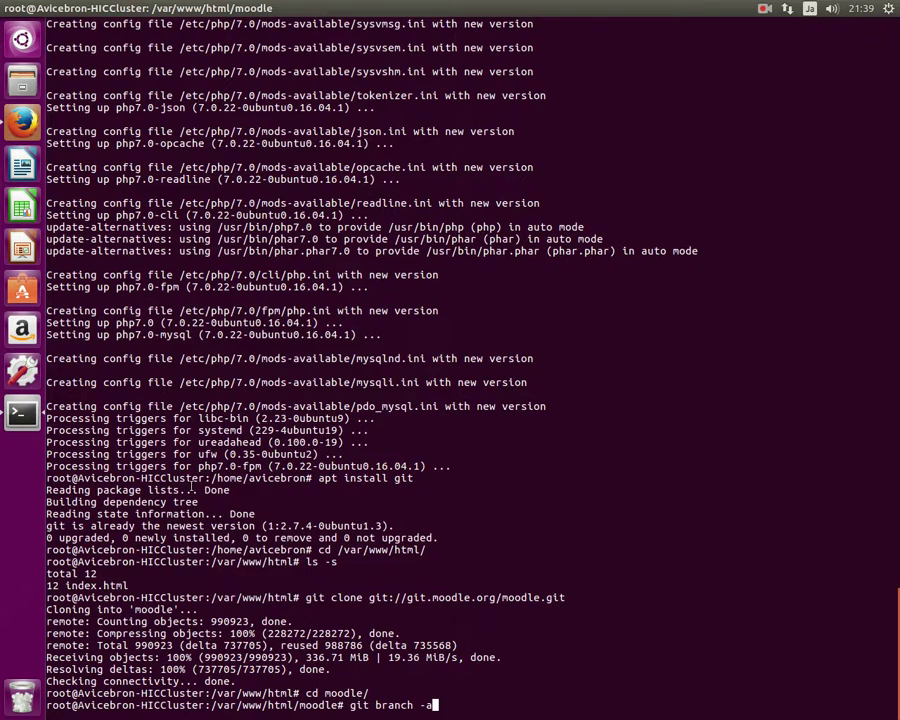
{"action": "key", "text": "Return"}
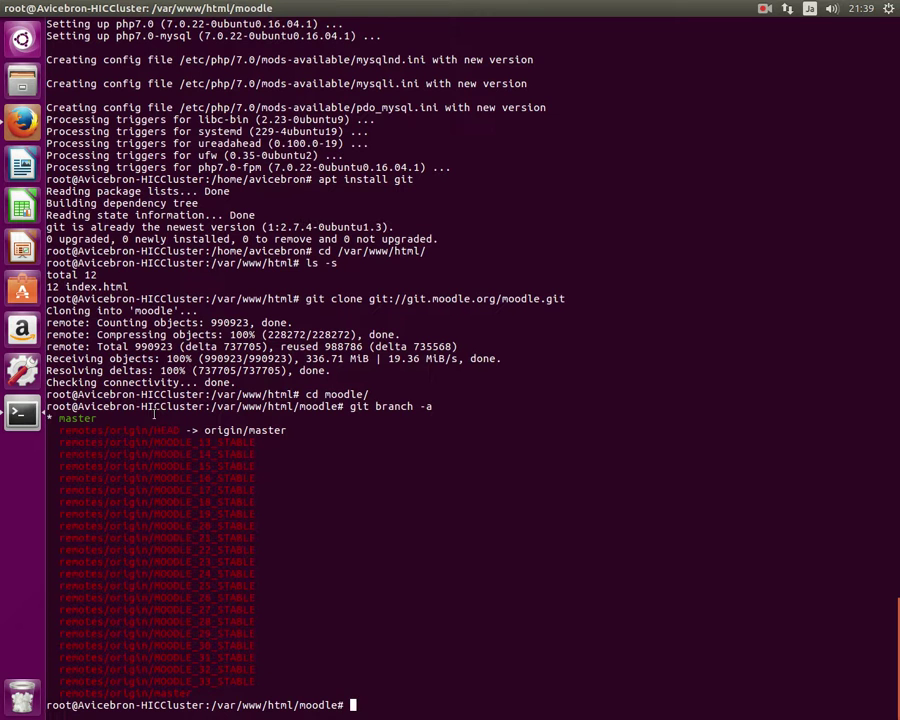
{"action": "left_click_drag", "start_coordinate": [249, 681], "coordinate": [158, 686]}
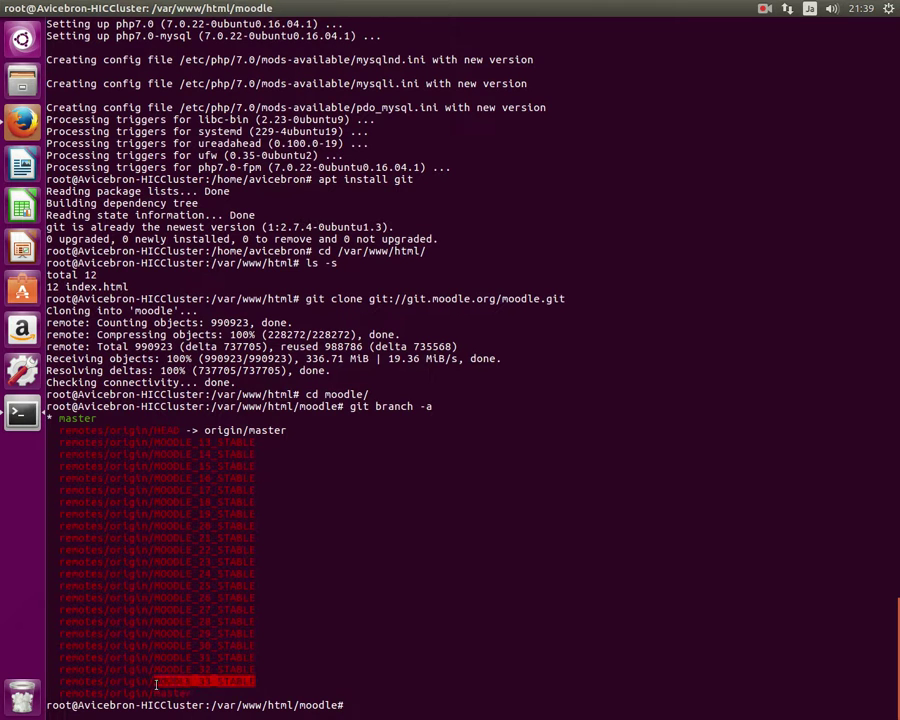
Run 'git branch --track MOODLE_33_STABLE origin/MOODLE_33_STABLE' copied from the docs.
{"action": "left_click", "coordinate": [21, 120]}
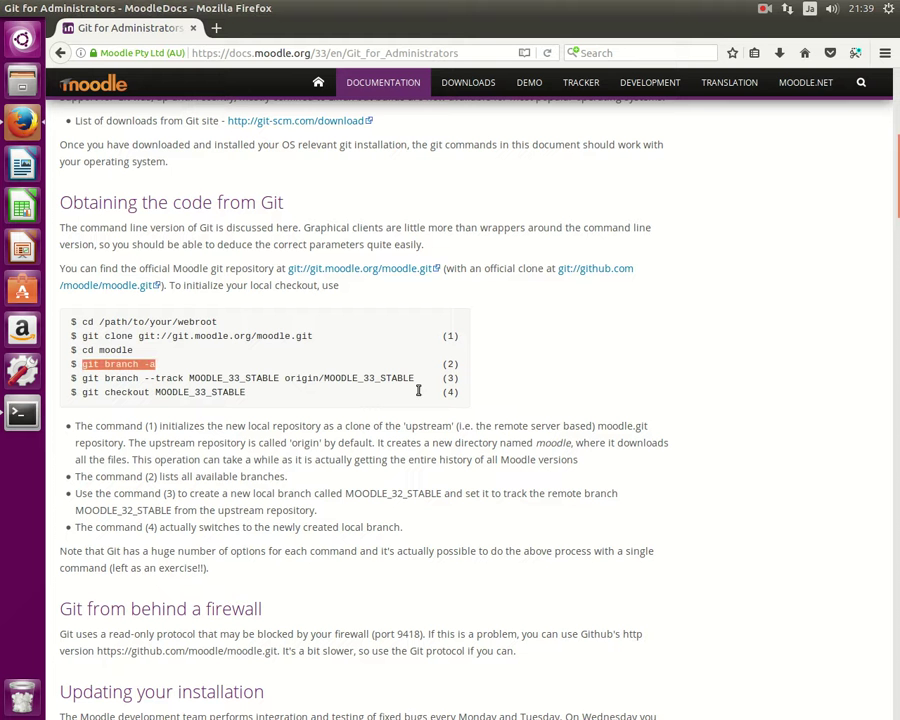
{"action": "left_click_drag", "start_coordinate": [415, 378], "coordinate": [85, 386]}
{"action": "right_click", "coordinate": [86, 385]}
{"action": "left_click", "coordinate": [140, 389]}
{"action": "left_click", "coordinate": [21, 411]}
{"action": "right_click", "coordinate": [311, 426]}
{"action": "left_click", "coordinate": [338, 474]}
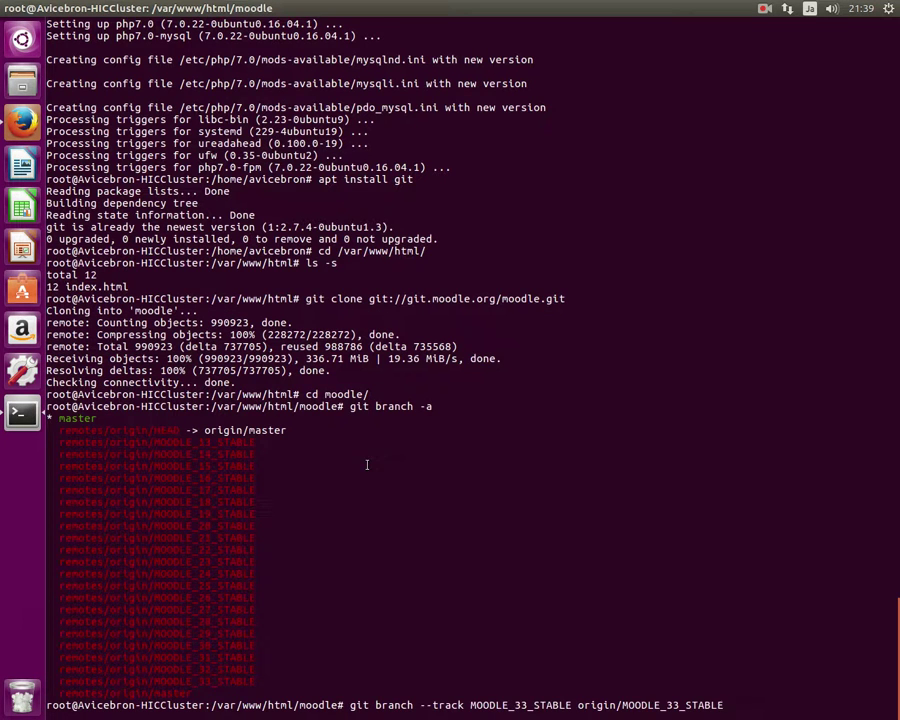
{"action": "key", "text": "Return"}
Run 'git checkout MOODLE_33_STABLE' copied from the docs.
{"action": "left_click", "coordinate": [20, 124]}
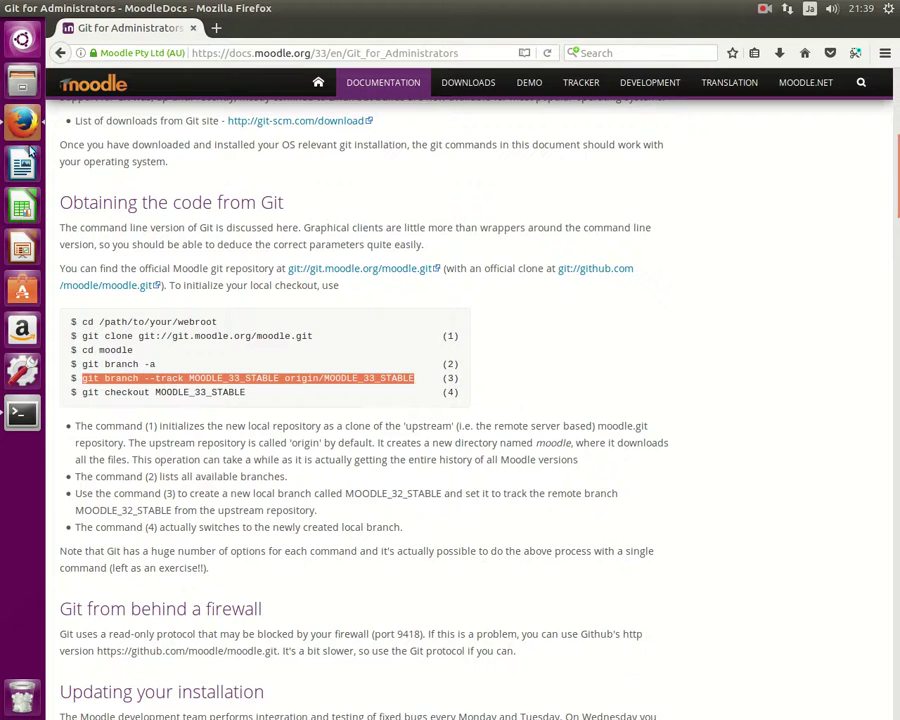
{"action": "left_click_drag", "start_coordinate": [249, 391], "coordinate": [86, 392]}
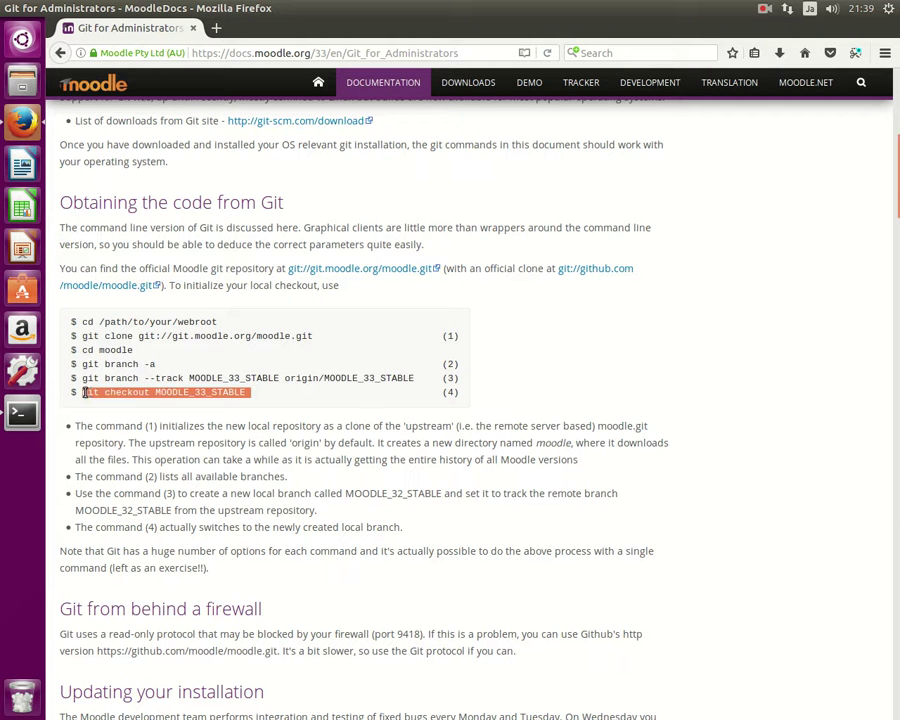
{"action": "right_click", "coordinate": [113, 393]}
{"action": "left_click", "coordinate": [150, 403]}
{"action": "left_click", "coordinate": [22, 412]}
{"action": "right_click", "coordinate": [296, 490]}
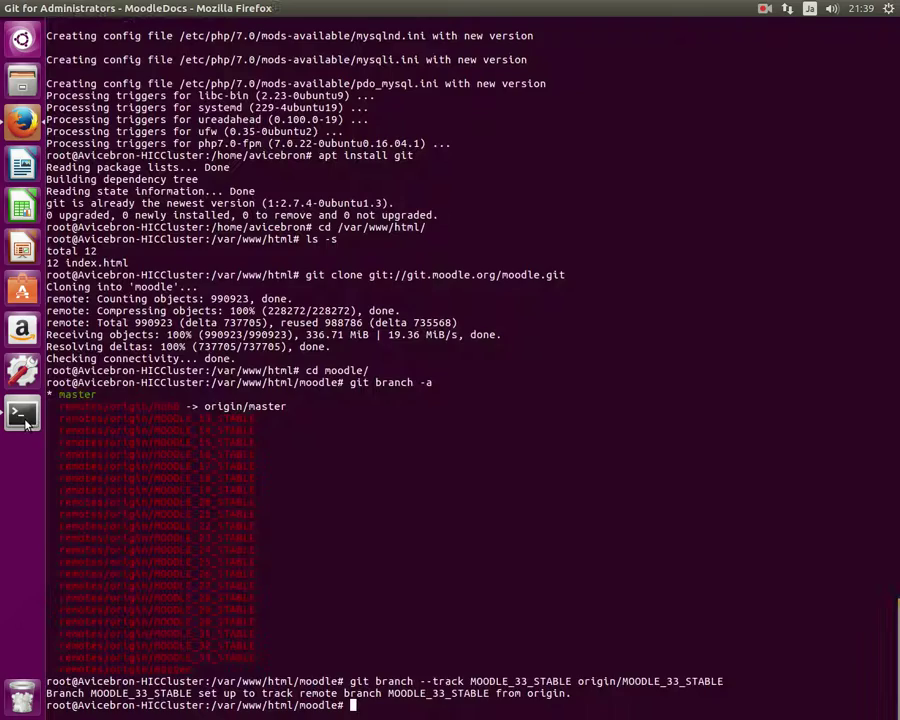
{"action": "left_click", "coordinate": [323, 532]}
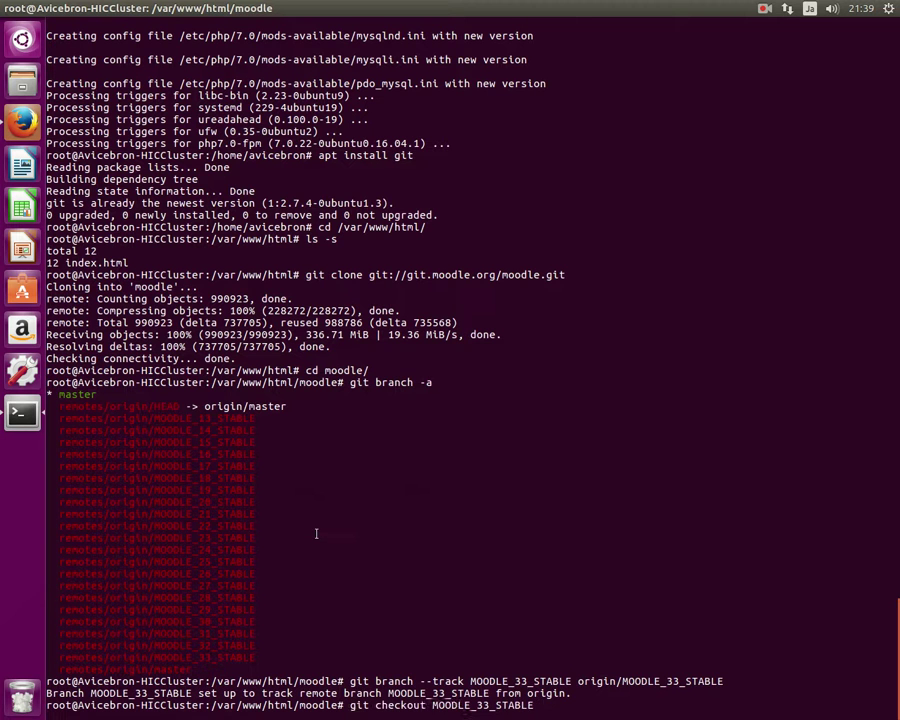
{"action": "key", "text": "Return"}
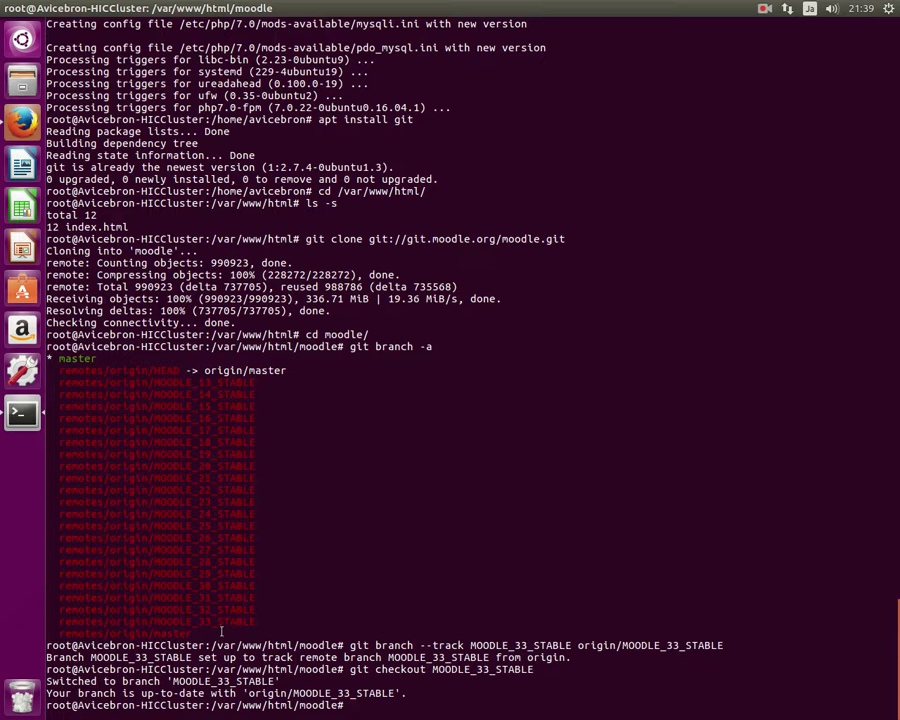
{"action": "left_click_drag", "start_coordinate": [255, 622], "coordinate": [180, 622]}
Load localhost in a new Firefox tab.
{"action": "left_click", "coordinate": [22, 121]}
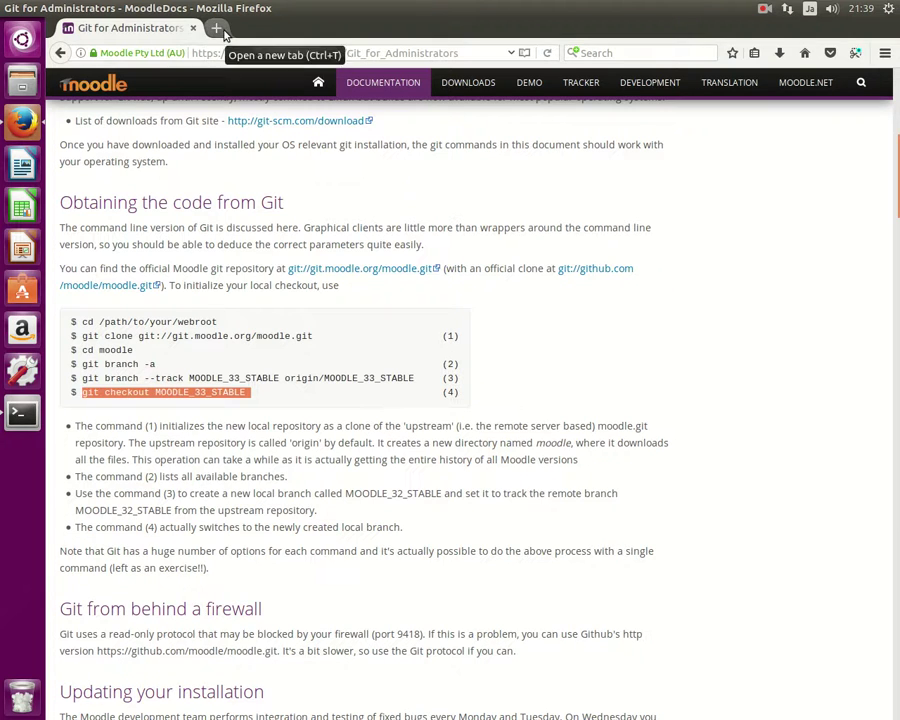
{"action": "left_click", "coordinate": [224, 31]}
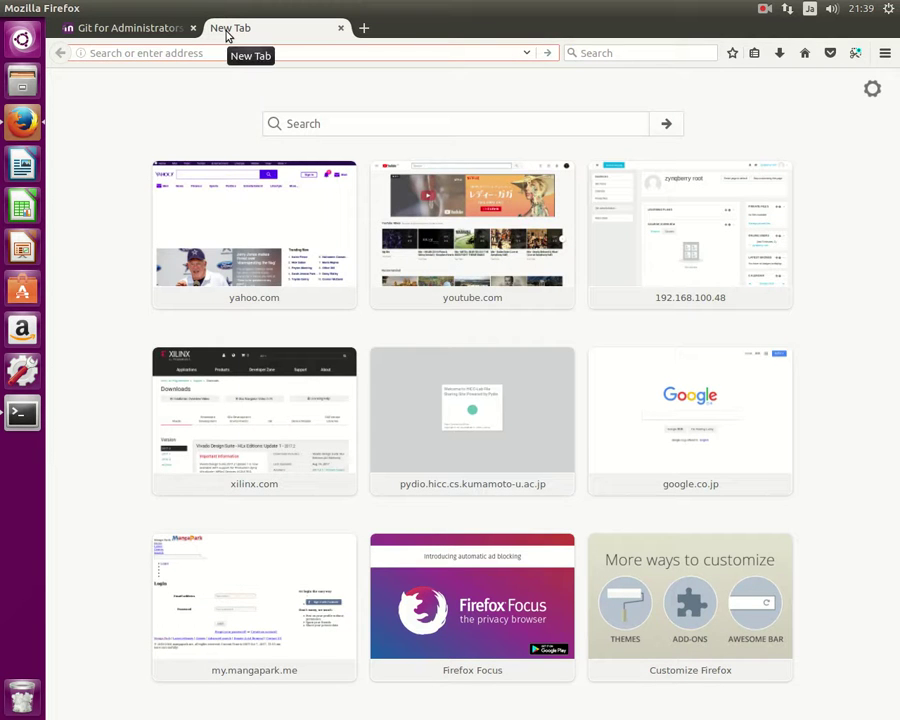
{"action": "type", "text": "loc"}
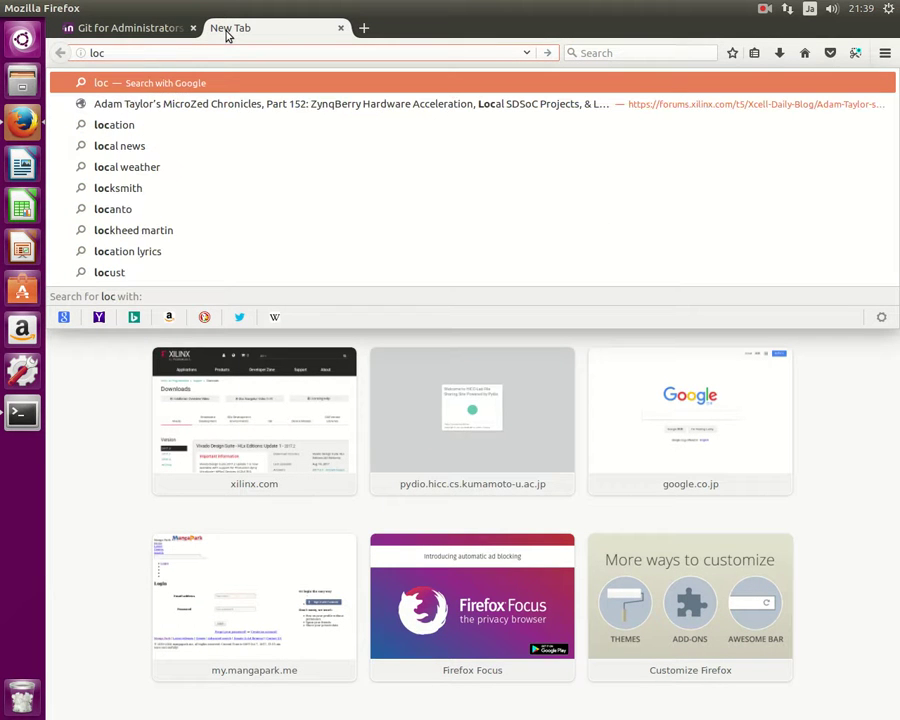
{"action": "type", "text": "alhost"}
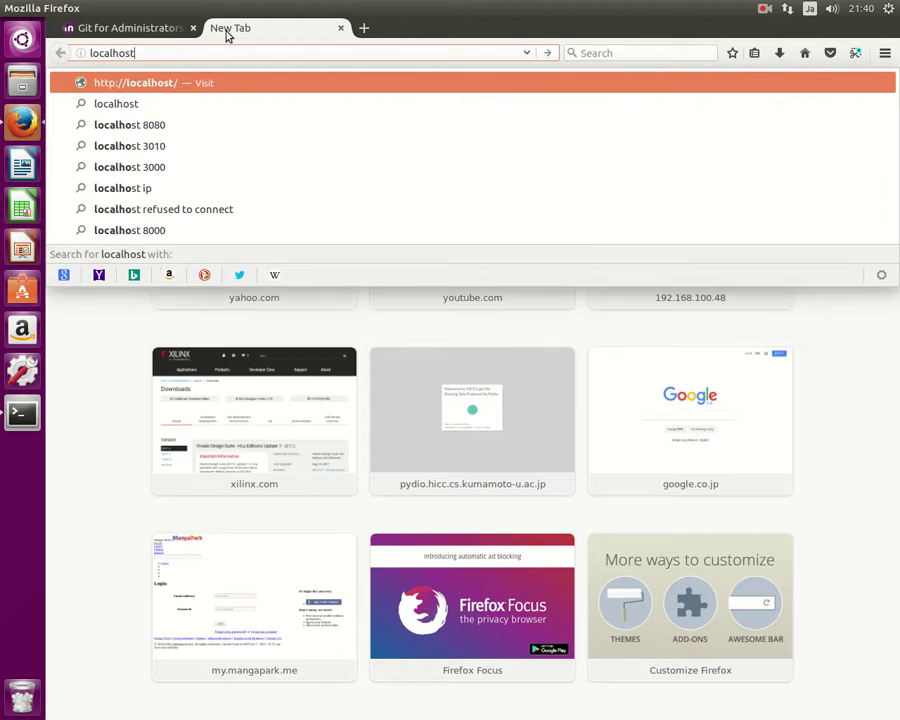
{"action": "key", "text": "Return"}
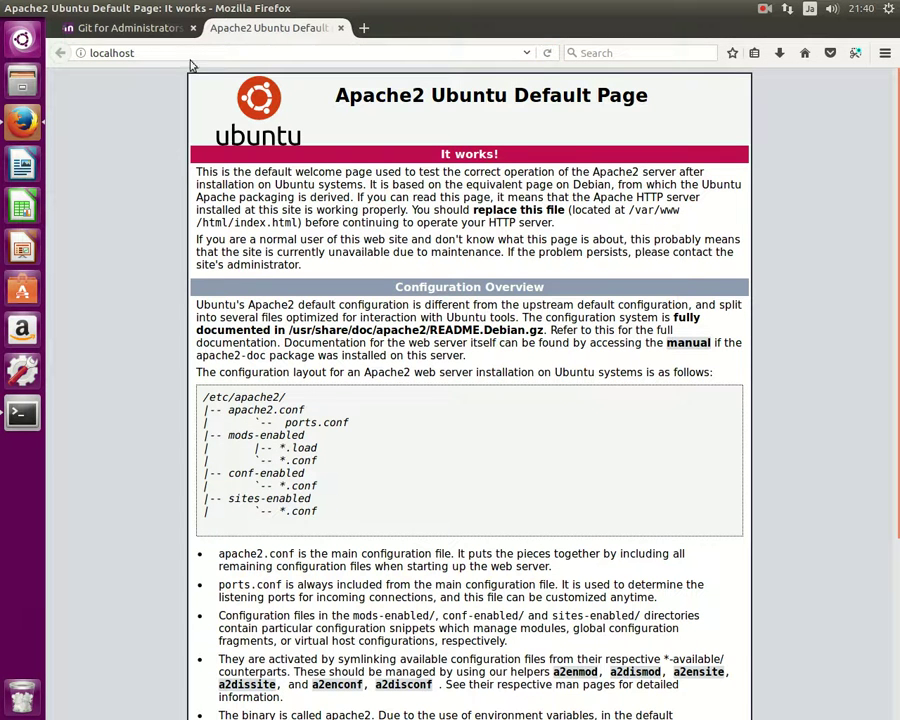
Load localhost/moodle/, review the raw PHP source, and return to the terminal.
{"action": "left_click", "coordinate": [218, 56]}
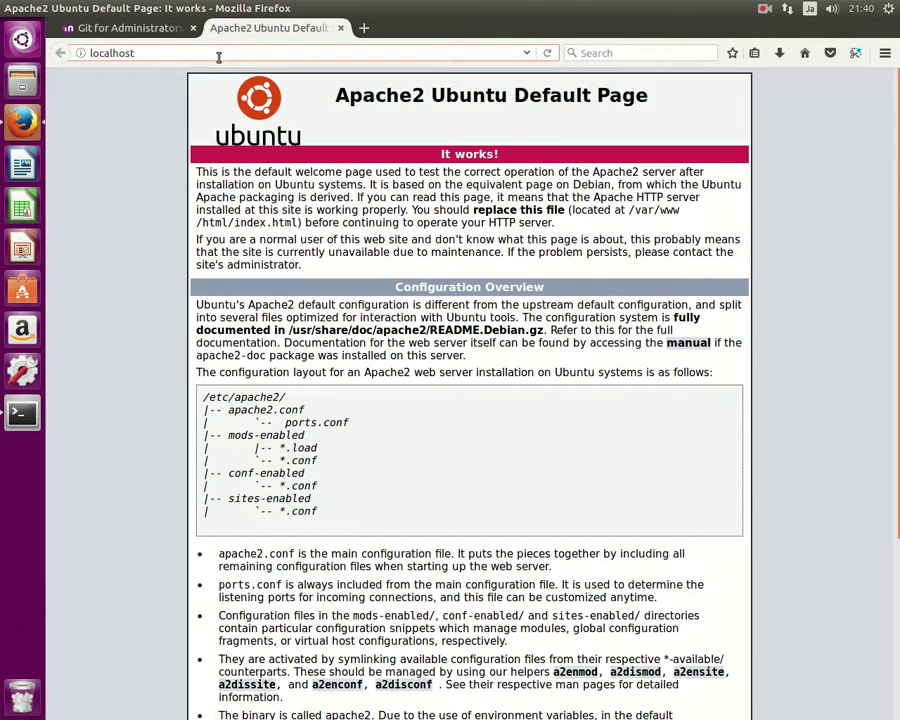
{"action": "type", "text": "/moodle"}
{"action": "key", "text": "Return"}
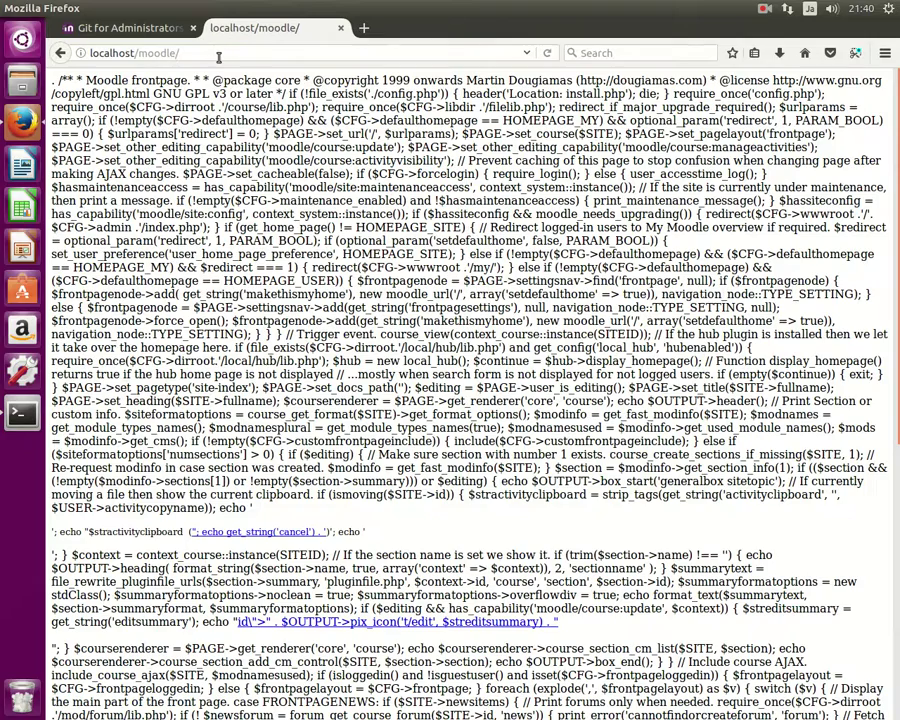
{"action": "scroll", "coordinate": [838, 451], "scroll_direction": "down", "scroll_amount": 5}
{"action": "scroll", "coordinate": [838, 451], "scroll_direction": "up", "scroll_amount": 3}
{"action": "scroll", "coordinate": [838, 451], "scroll_direction": "up", "scroll_amount": 3}
{"action": "left_click", "coordinate": [23, 415]}
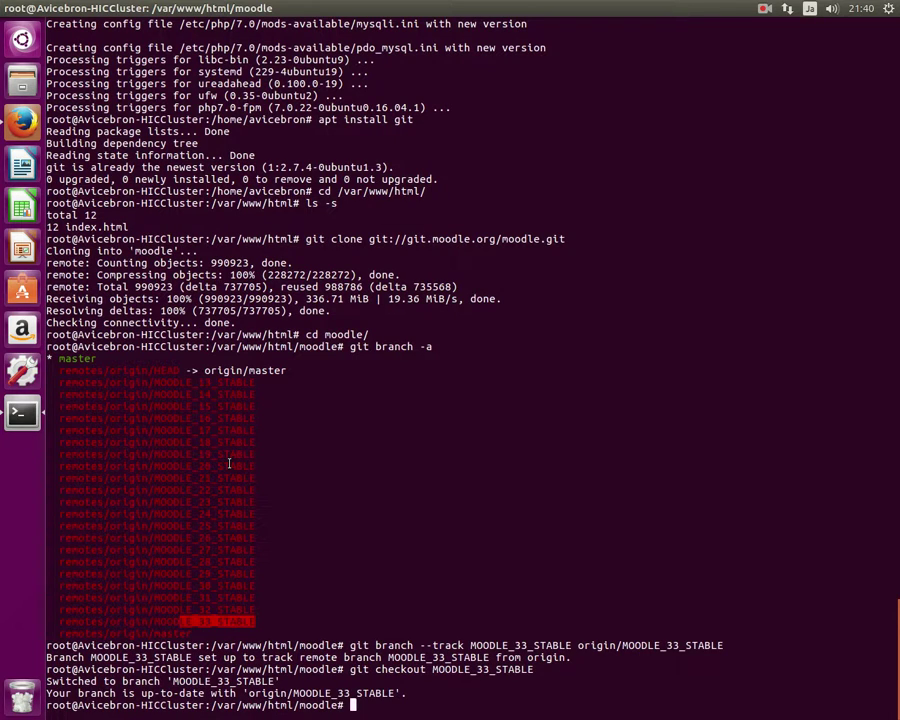
List the available PHP packages with 'aptitude search php', fixing the mistyped command.
{"action": "type", "text": "apti"}
{"action": "type", "text": "tude"}
{"action": "type", "text": " searc"}
{"action": "type", "text": "h "}
{"action": "type", "text": "php"}
{"action": "key", "text": "Return"}
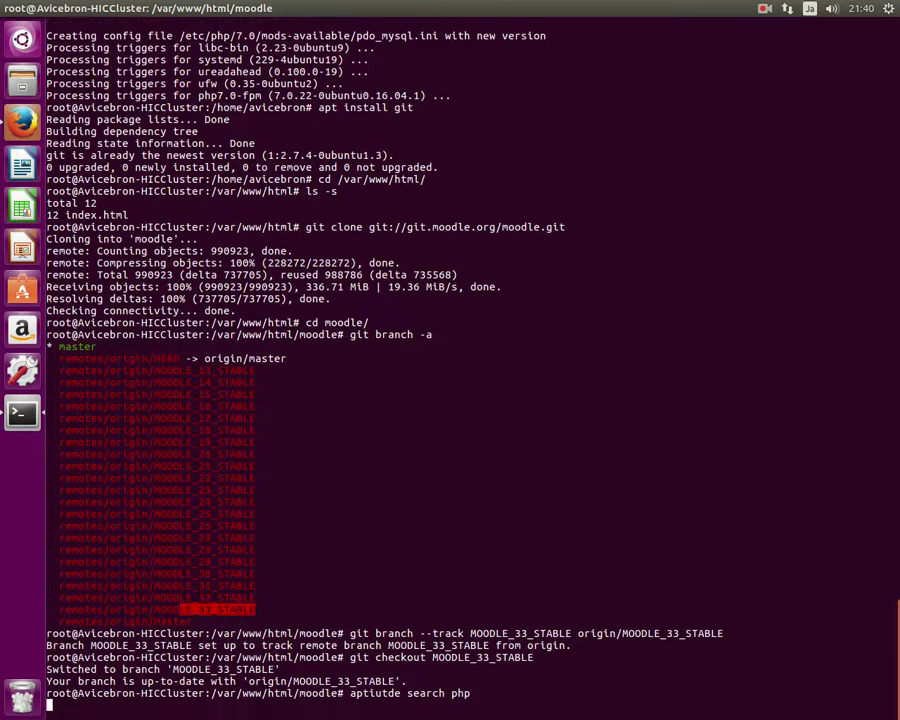
{"action": "key", "text": "Up"}
{"action": "key", "text": "Left"}
{"action": "key", "text": "Left"}
{"action": "key", "text": "Left"}
{"action": "key", "text": "Left"}
{"action": "key", "text": "Left"}
{"action": "key", "text": "Left"}
{"action": "key", "text": "Left"}
{"action": "key", "text": "Left"}
{"action": "key", "text": "Left"}
{"action": "key", "text": "Left"}
{"action": "key", "text": "Left"}
{"action": "key", "text": "Left"}
{"action": "key", "text": "Left"}
{"action": "key", "text": "BackSpace"}
{"action": "type", "text": "t"}
{"action": "key", "text": "Return"}
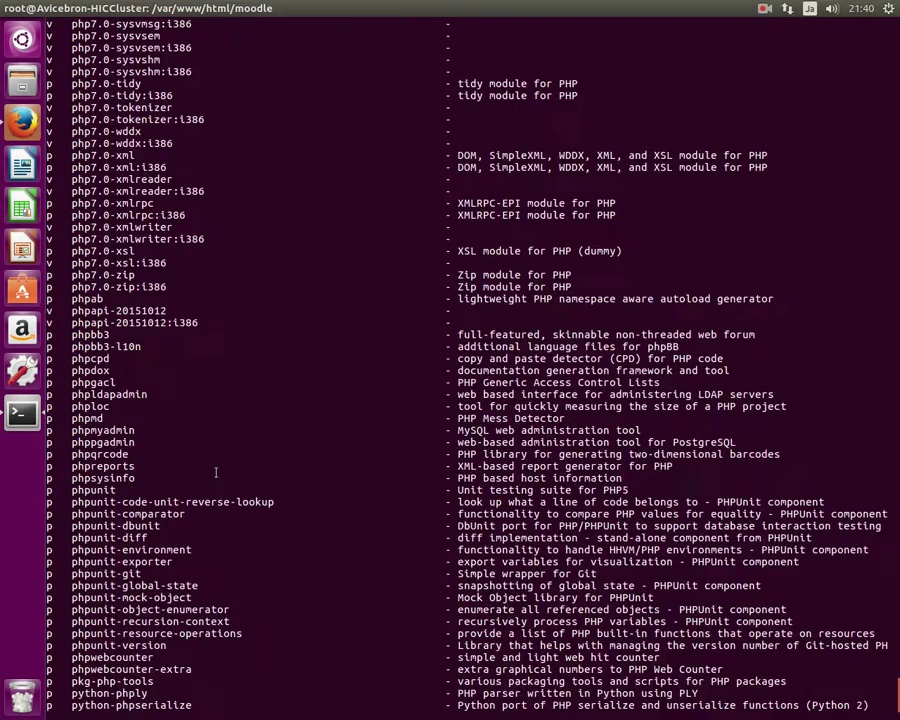
{"action": "scroll", "coordinate": [220, 466], "scroll_direction": "up", "scroll_amount": 20}
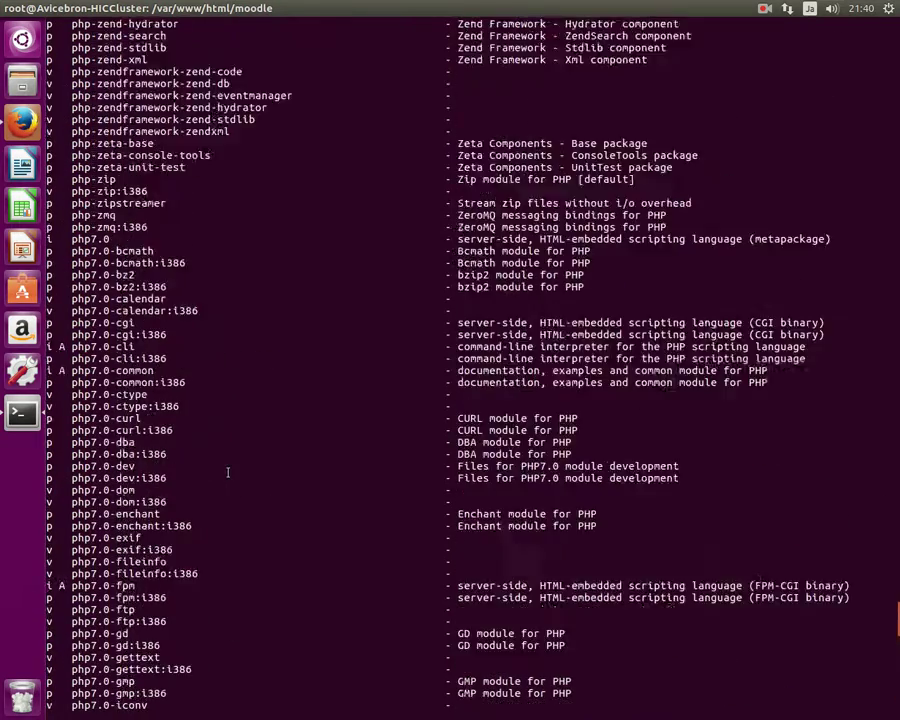
{"action": "scroll", "coordinate": [233, 462], "scroll_direction": "up", "scroll_amount": 20}
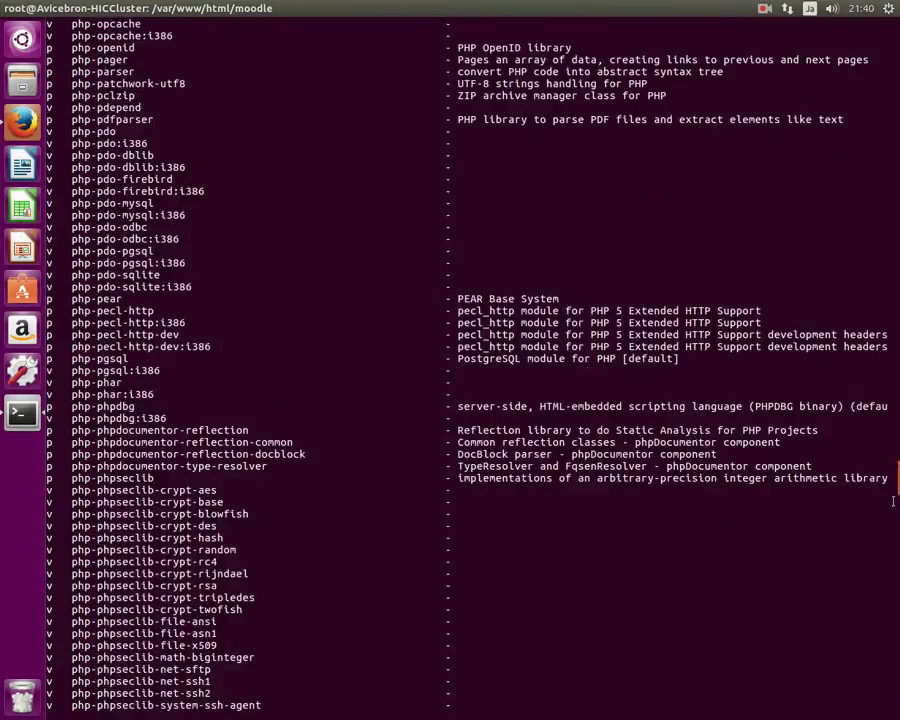
{"action": "scroll", "coordinate": [233, 462], "scroll_direction": "up", "scroll_amount": 15}
{"action": "scroll", "coordinate": [233, 462], "scroll_direction": "down", "scroll_amount": 11}
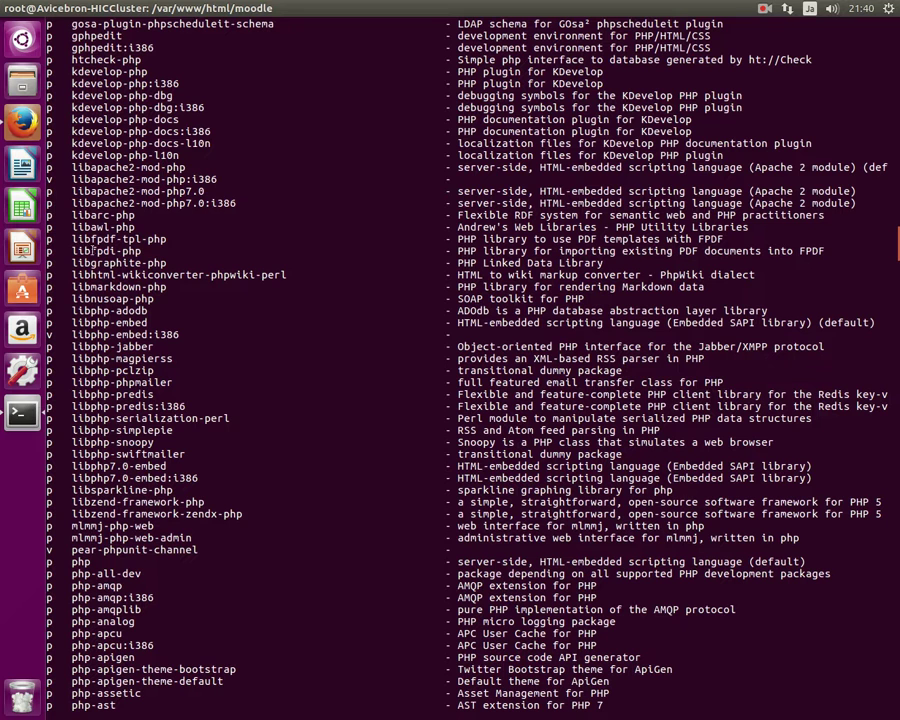
Copy the package name libapache2-mod-php7.0 from the list and run 'apt install' on it.
{"action": "left_click_drag", "start_coordinate": [201, 190], "coordinate": [75, 191]}
{"action": "right_click", "coordinate": [80, 191]}
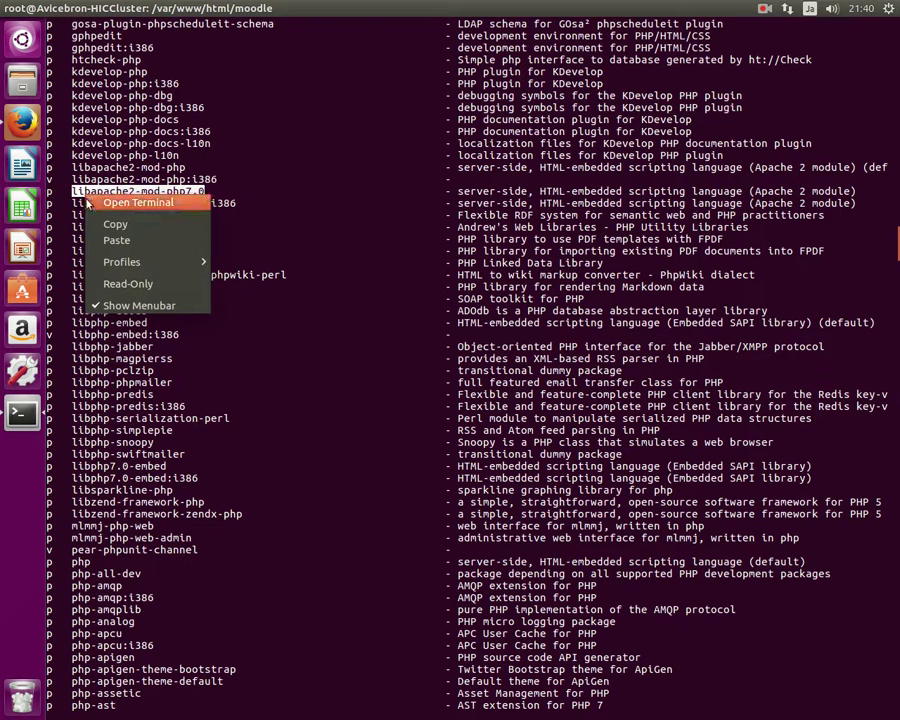
{"action": "left_click", "coordinate": [58, 225]}
{"action": "right_click", "coordinate": [297, 247]}
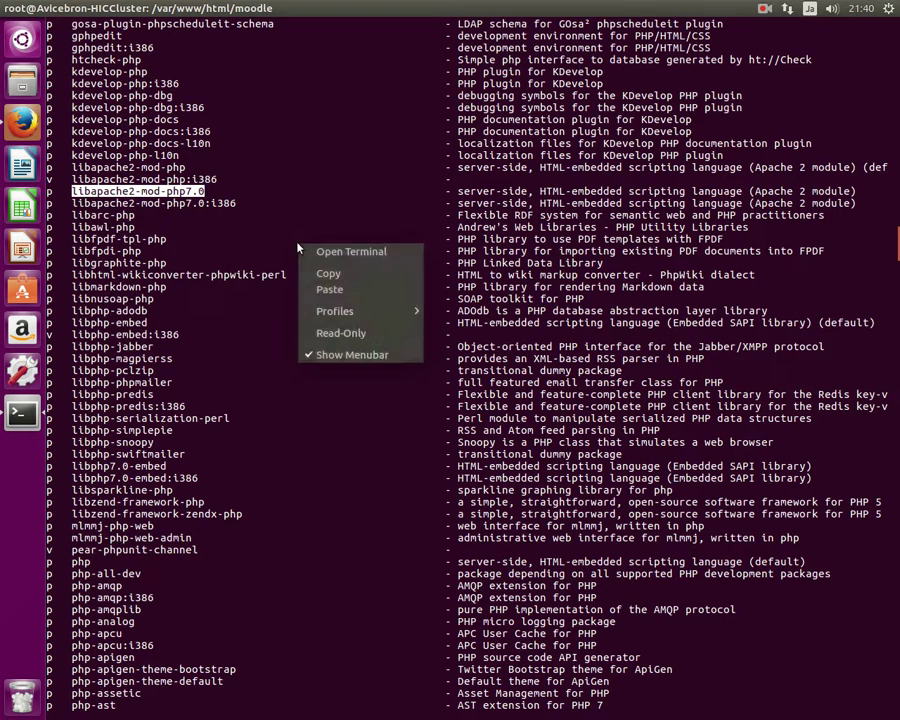
{"action": "left_click", "coordinate": [256, 263]}
{"action": "type", "text": "ap"}
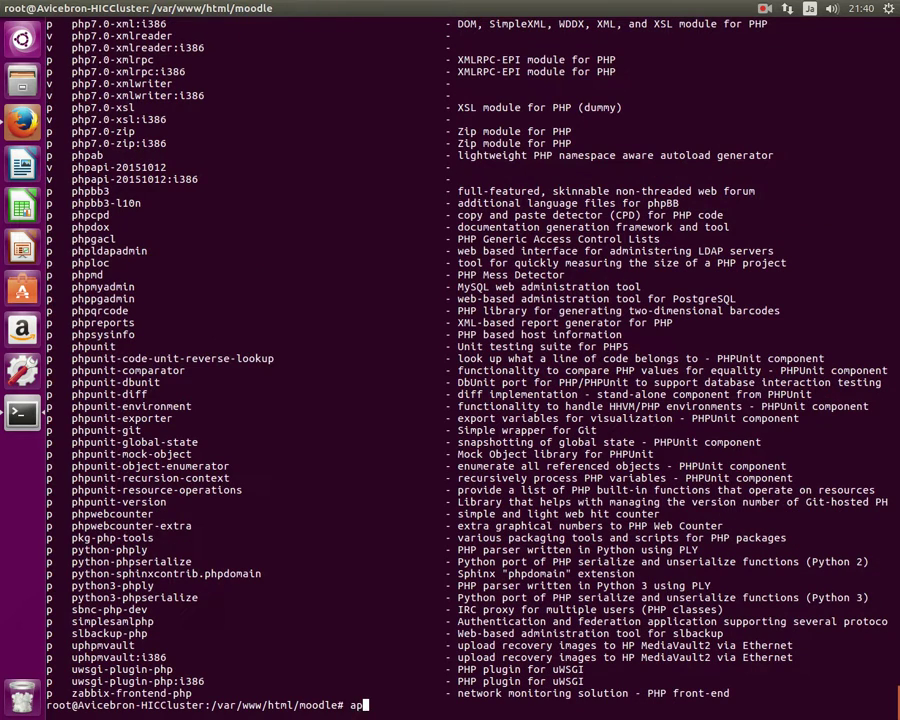
{"action": "type", "text": "t install"}
{"action": "right_click", "coordinate": [343, 280]}
{"action": "left_click", "coordinate": [368, 327]}
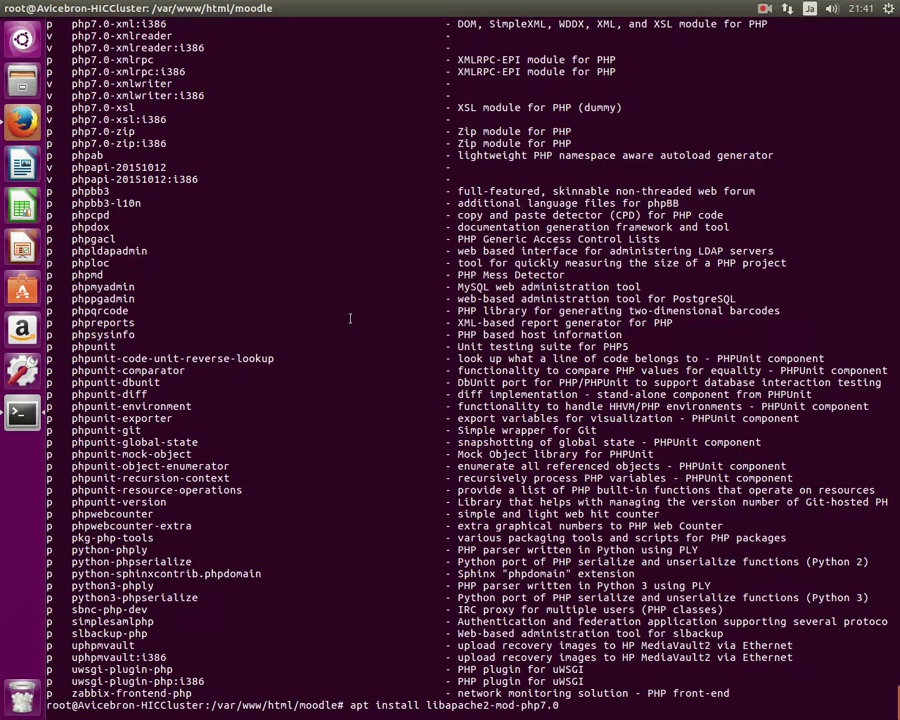
{"action": "key", "text": "Return"}
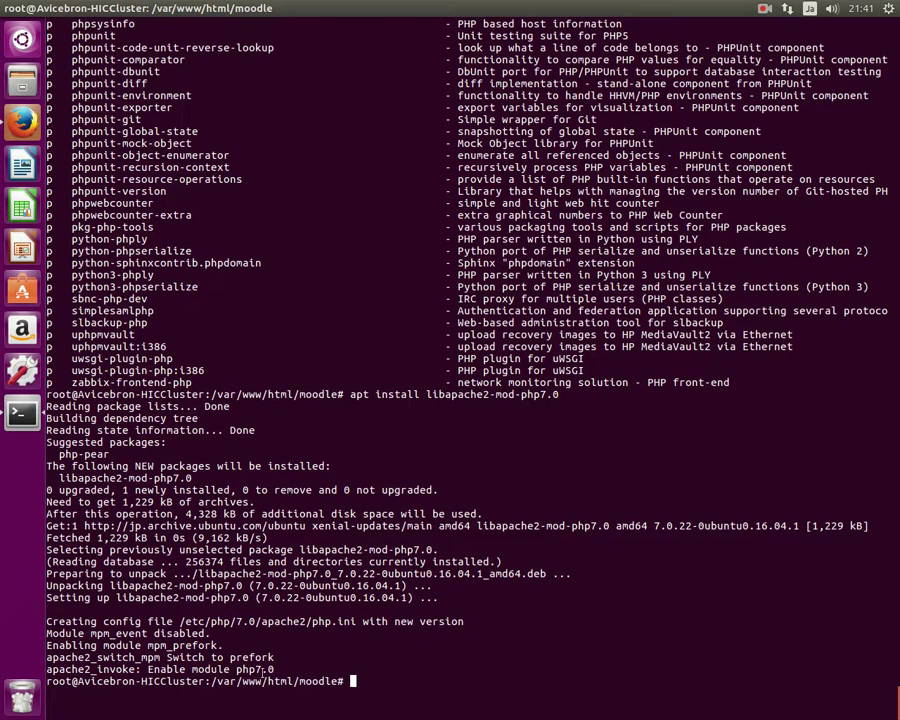
Reload localhost/moodle/ in Firefox, keep English as the language, and accept the default paths.
{"action": "left_click", "coordinate": [21, 120]}
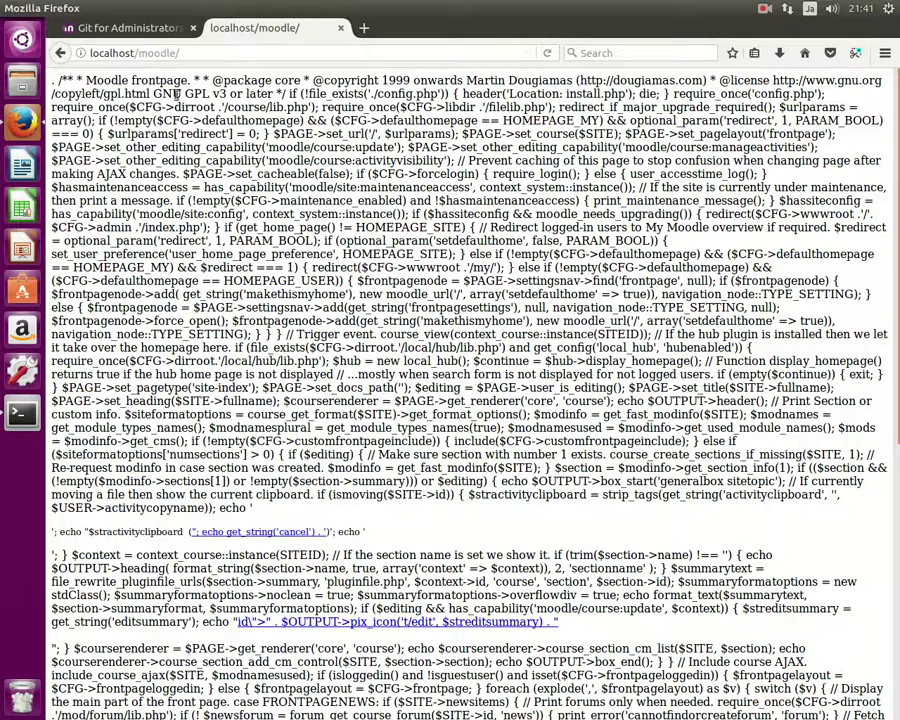
{"action": "left_click", "coordinate": [547, 53]}
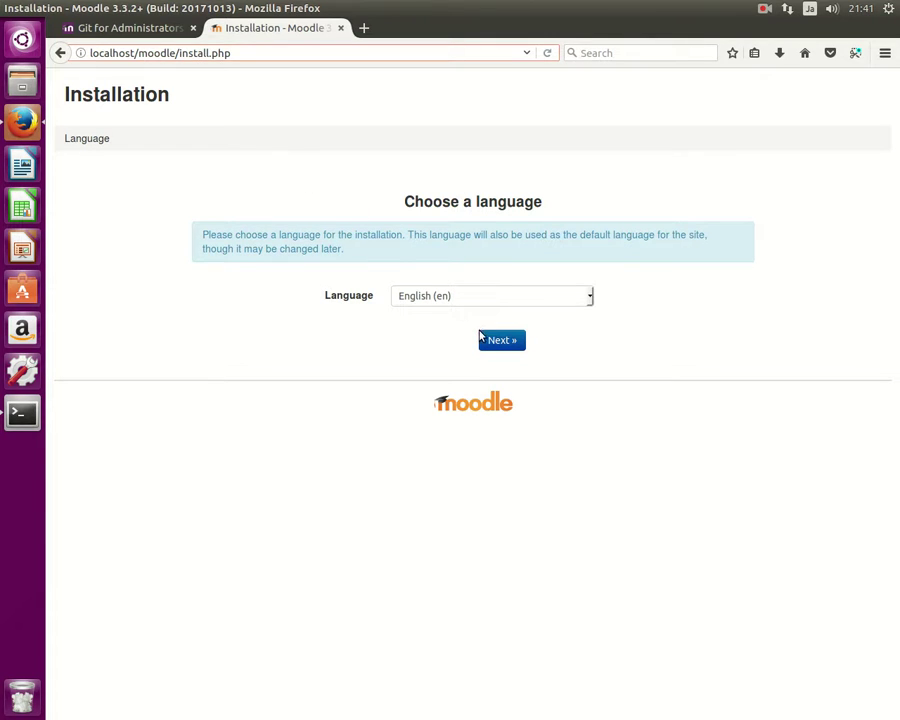
{"action": "double_click", "coordinate": [130, 53]}
{"action": "left_click", "coordinate": [492, 342]}
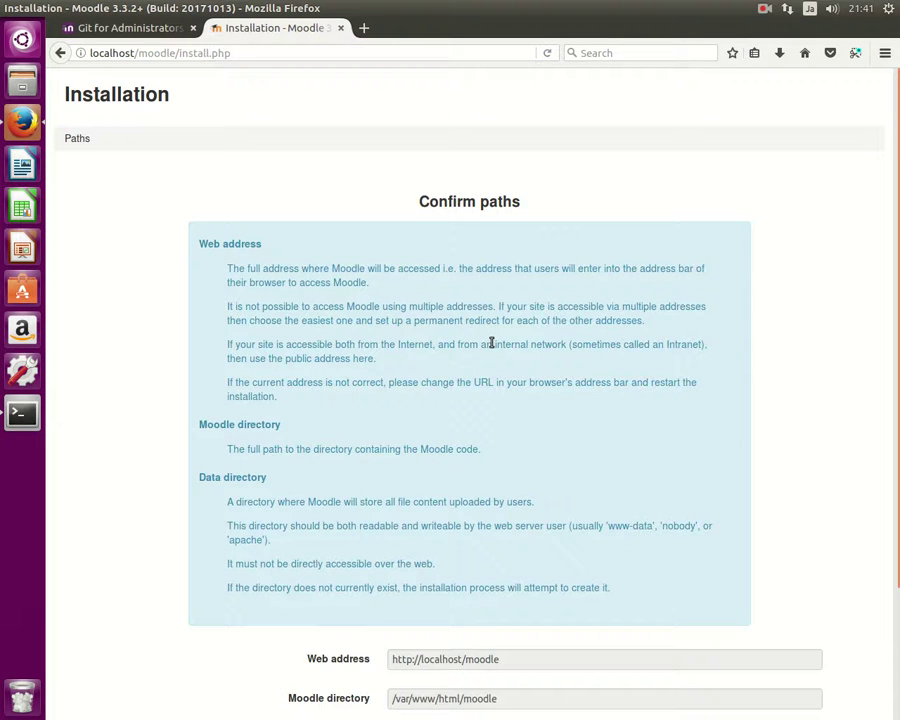
{"action": "scroll", "coordinate": [460, 380], "scroll_direction": "down", "scroll_amount": 3}
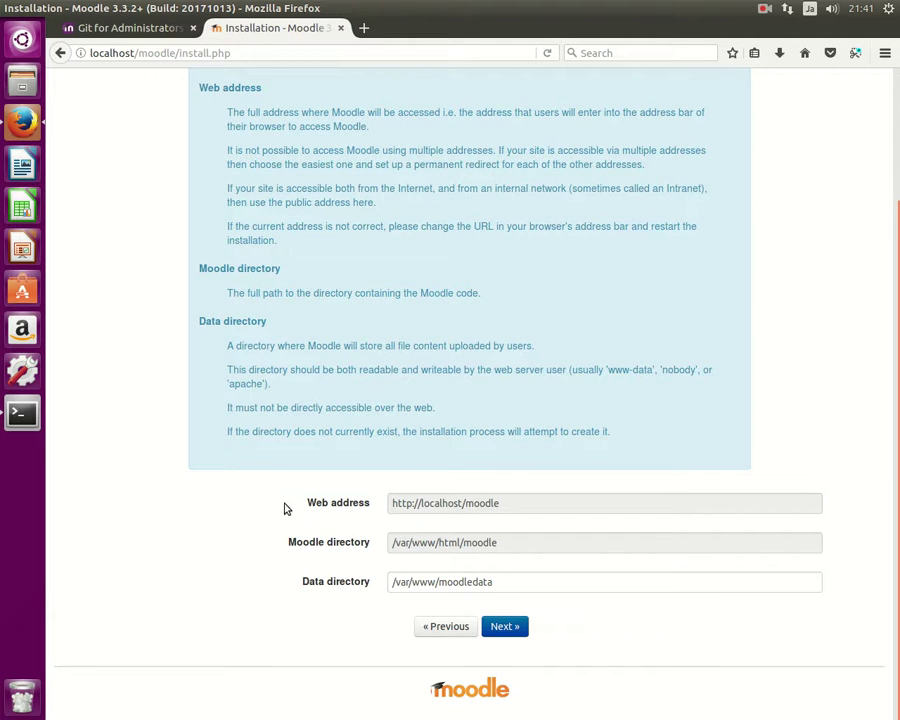
{"action": "left_click", "coordinate": [505, 627]}
Highlight /var/www and moodledata in the error saying the data directory cannot be created.
{"action": "scroll", "coordinate": [512, 606], "scroll_direction": "down", "scroll_amount": 5}
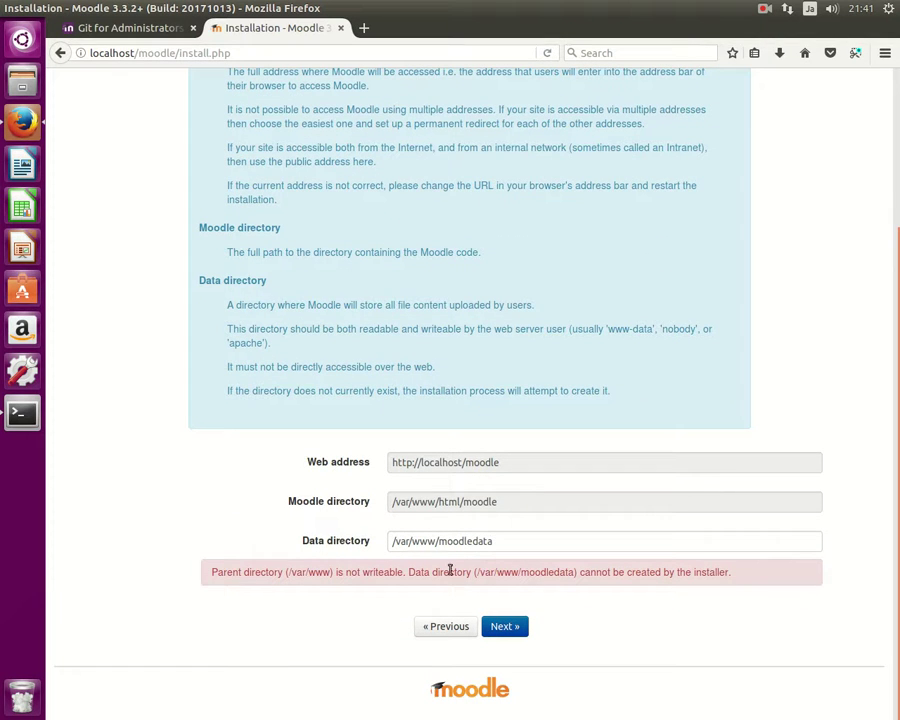
{"action": "left_click_drag", "start_coordinate": [251, 572], "coordinate": [356, 572]}
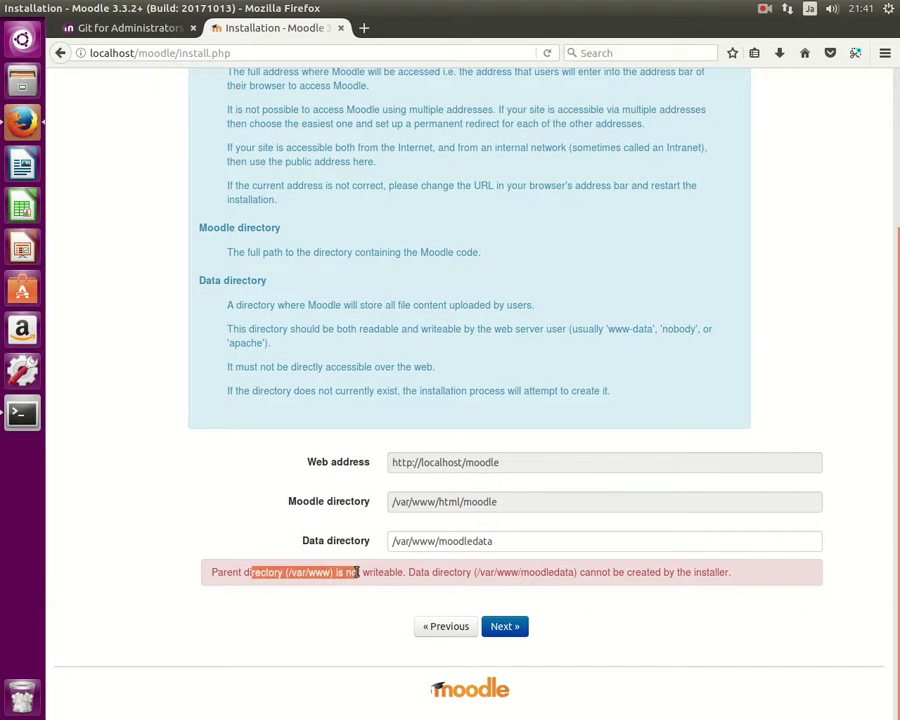
{"action": "left_click", "coordinate": [355, 573]}
{"action": "left_click_drag", "start_coordinate": [287, 572], "coordinate": [325, 573]}
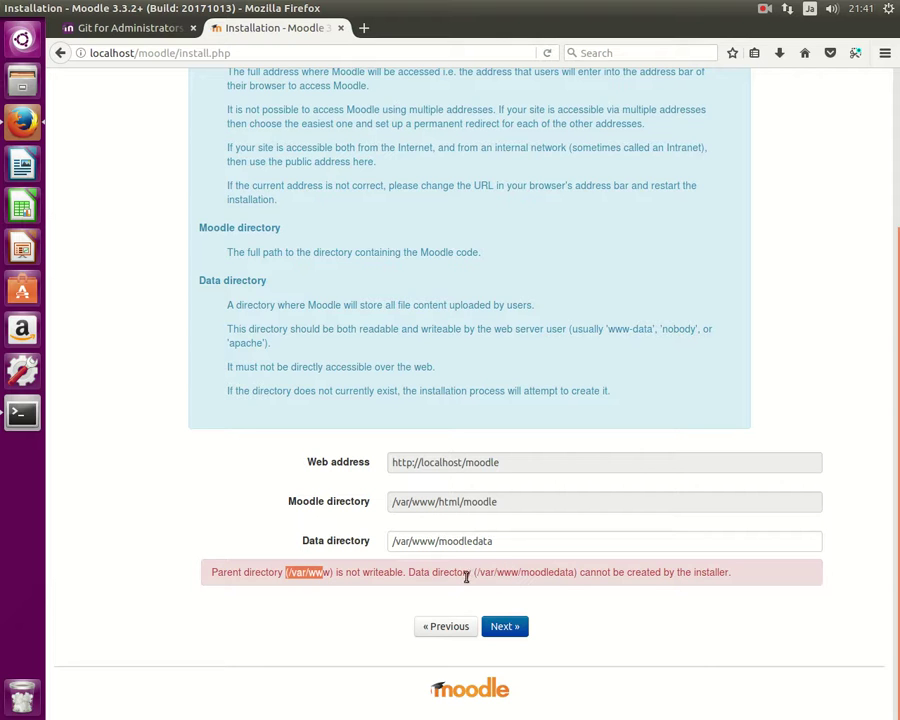
{"action": "left_click_drag", "start_coordinate": [567, 572], "coordinate": [515, 573]}
Go up to /var/www with 'cd ../..' and create the moodledata directory.
{"action": "left_click", "coordinate": [28, 418]}
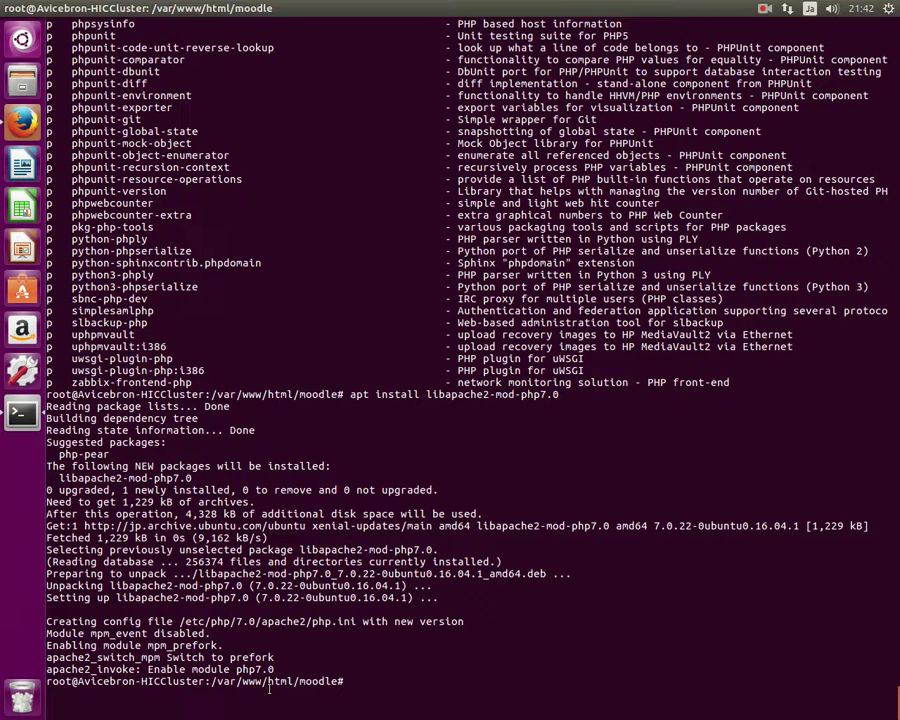
{"action": "type", "text": "cd"}
{"action": "key", "text": "BackSpace"}
{"action": "key", "text": "BackSpace"}
{"action": "type", "text": "cd ../.."}
{"action": "key", "text": "Return"}
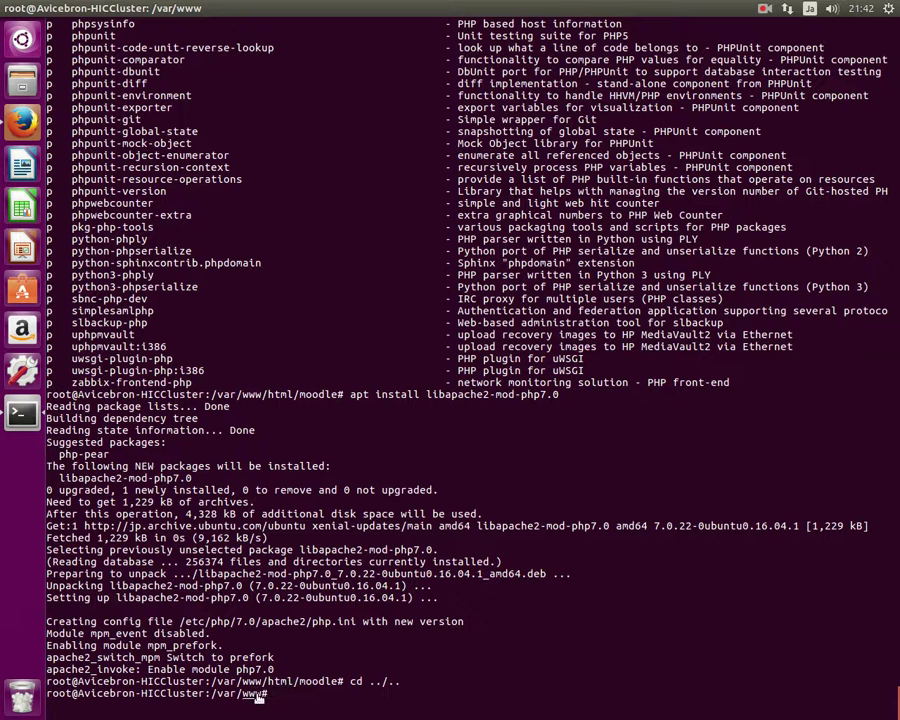
{"action": "type", "text": "mkdir moodledata"}
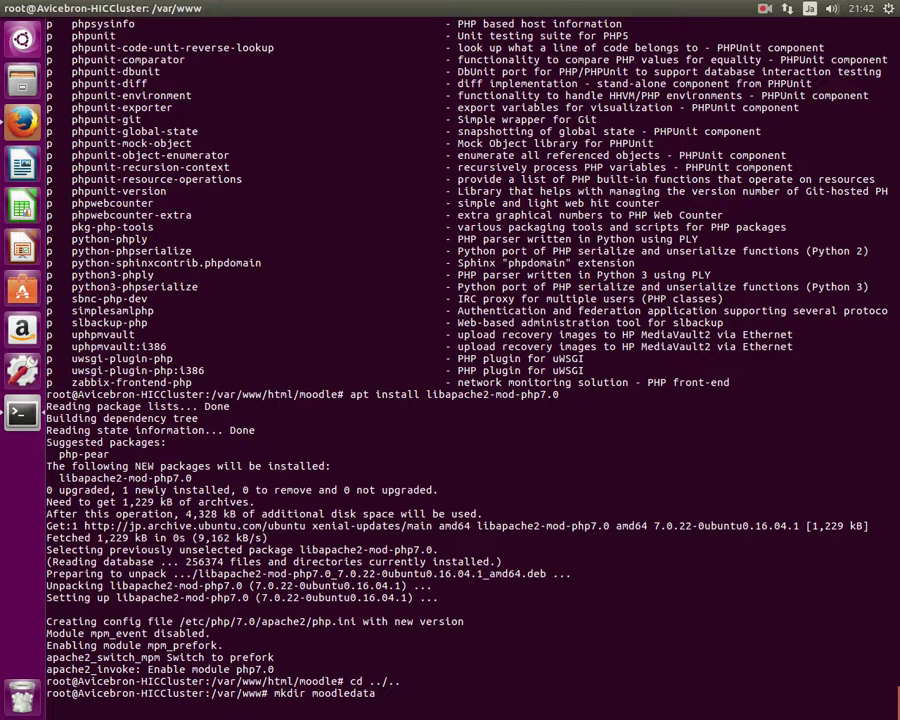
{"action": "key", "text": "Return"}
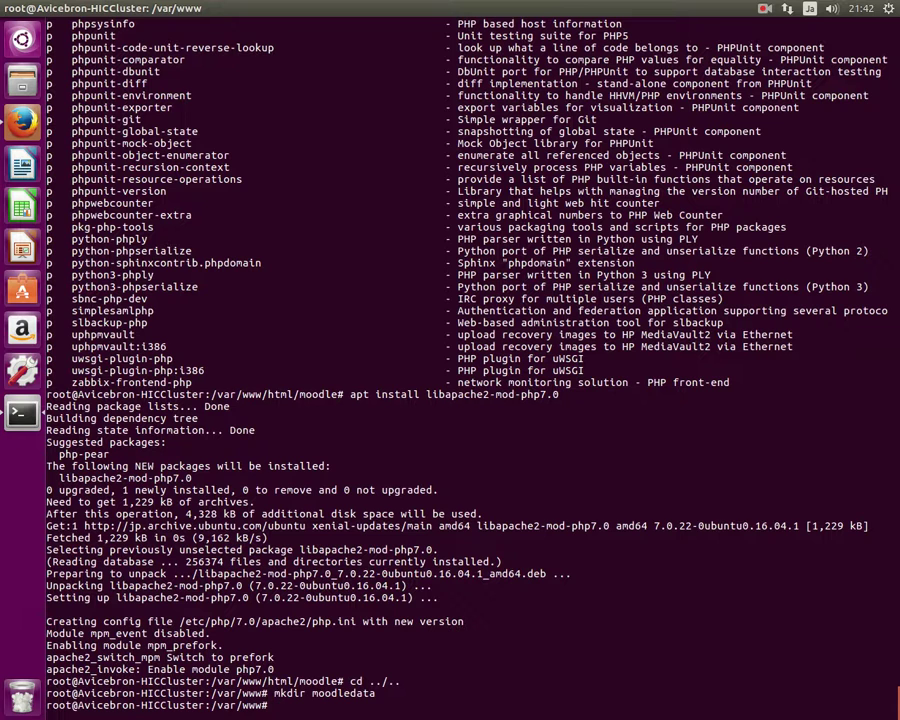
List /var/www with 'ls -alt', showing moodledata owned by root with its permissions.
{"action": "type", "text": "ls -alt"}
{"action": "key", "text": "Return"}
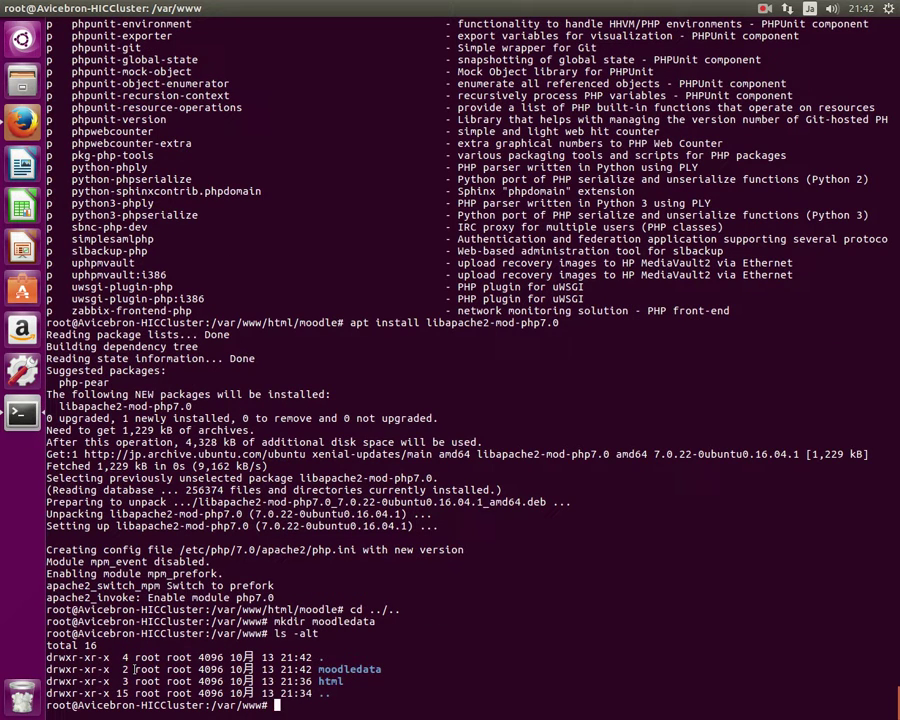
{"action": "left_click_drag", "start_coordinate": [137, 671], "coordinate": [150, 657]}
{"action": "left_click", "coordinate": [176, 669]}
{"action": "double_click", "coordinate": [176, 669]}
{"action": "left_click", "coordinate": [62, 668]}
{"action": "left_click_drag", "start_coordinate": [71, 669], "coordinate": [76, 669]}
{"action": "left_click", "coordinate": [87, 669]}
Make www-data the owner of moodledata and verify with 'ls -alt'.
{"action": "type", "text": "chown www-data"}
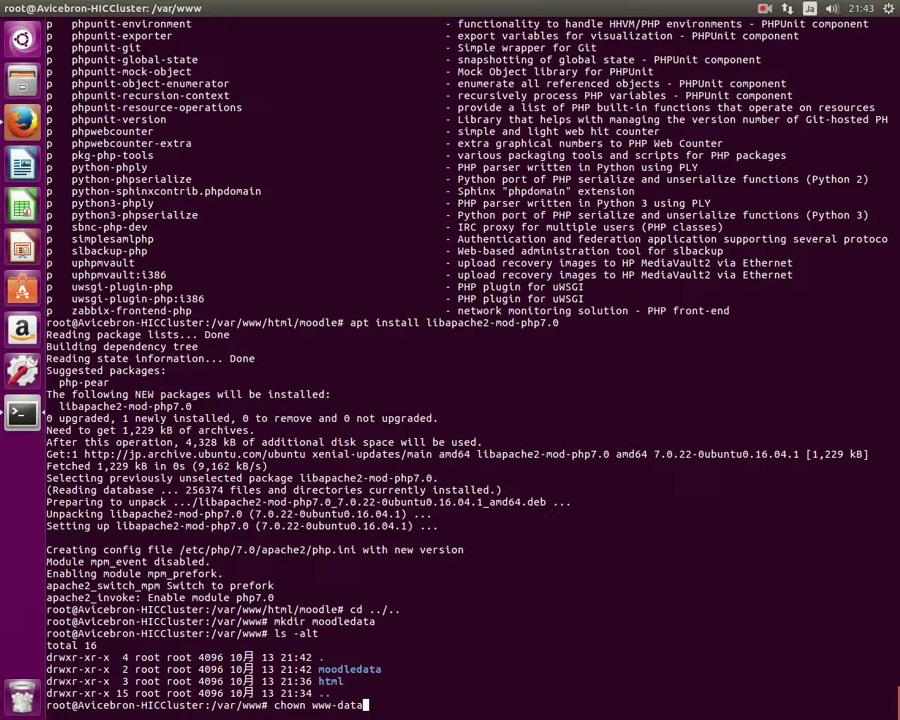
{"action": "type", "text": " moodledata/"}
{"action": "key", "text": "Return"}
{"action": "type", "text": "ls -alt"}
{"action": "key", "text": "Return"}
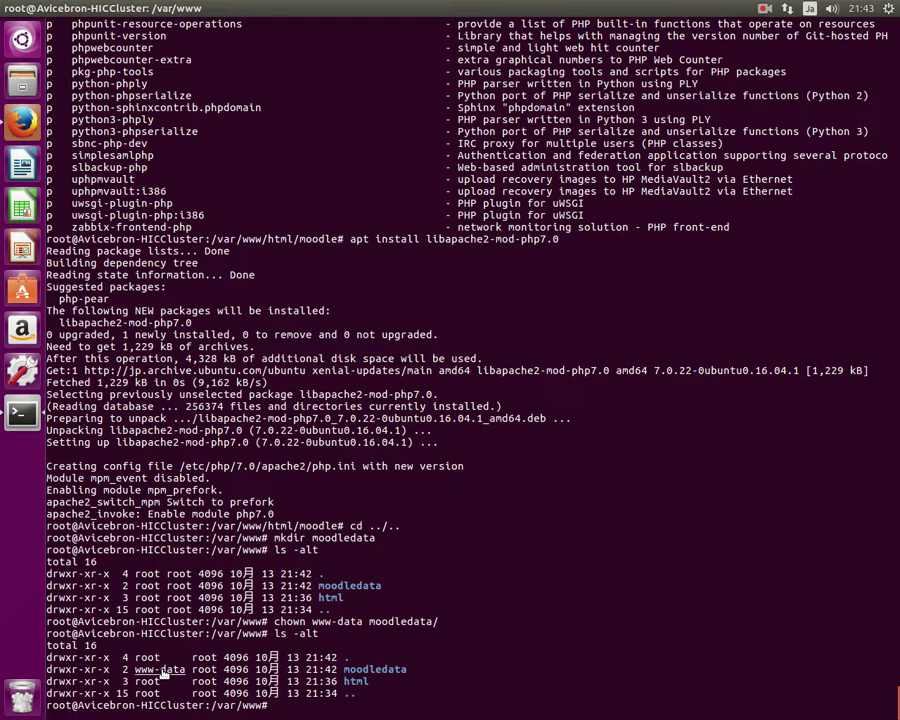
Retry the paths step, then keep Improved MySQL (native/mysqli) as the database driver and continue.
{"action": "left_click", "coordinate": [22, 122]}
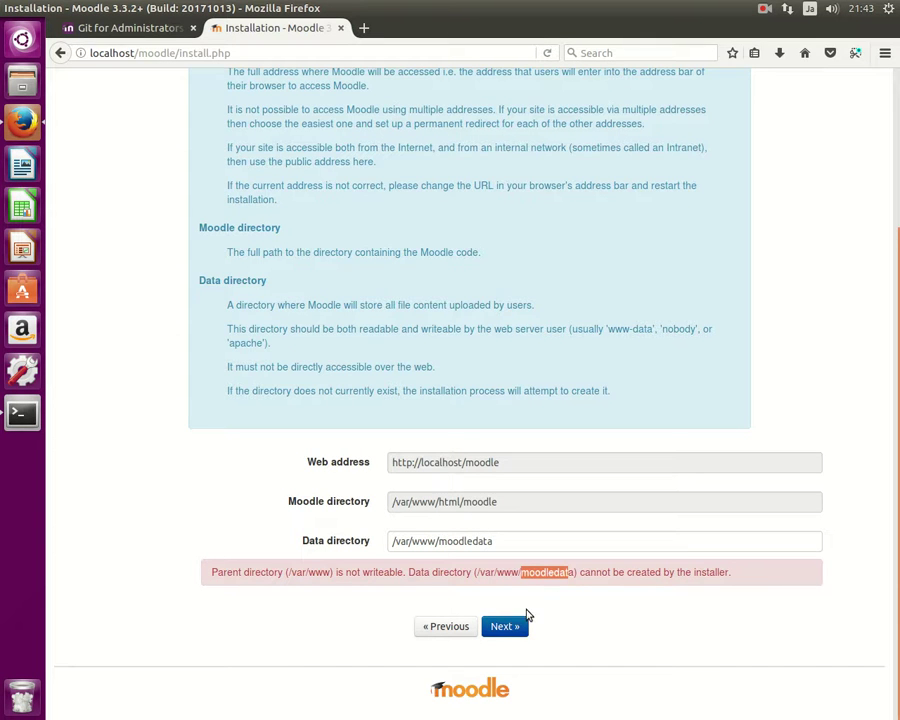
{"action": "left_click", "coordinate": [512, 626]}
{"action": "left_click", "coordinate": [465, 296]}
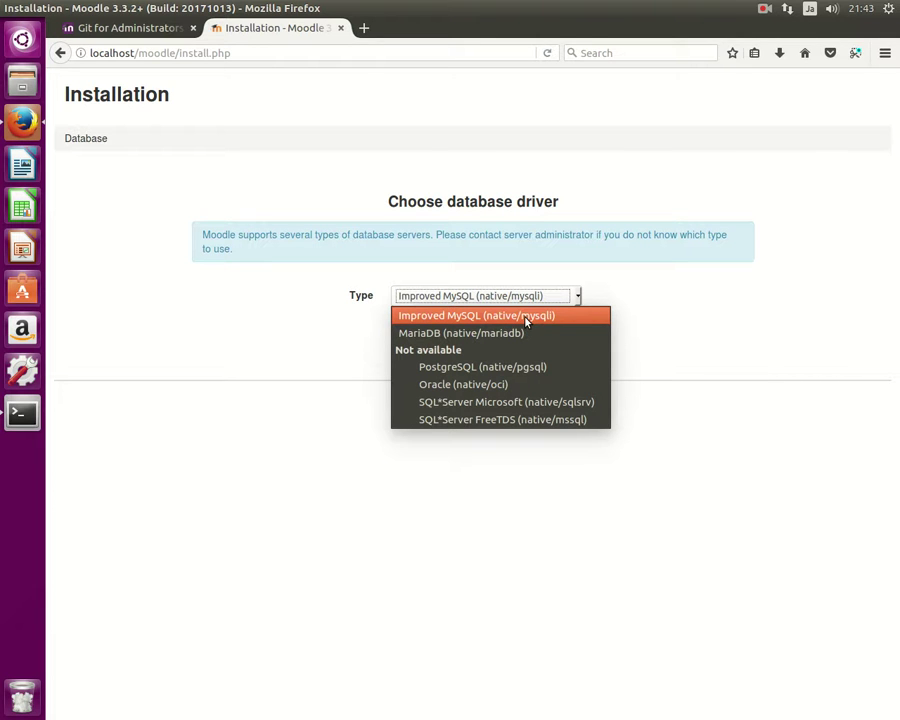
{"action": "left_click", "coordinate": [416, 317]}
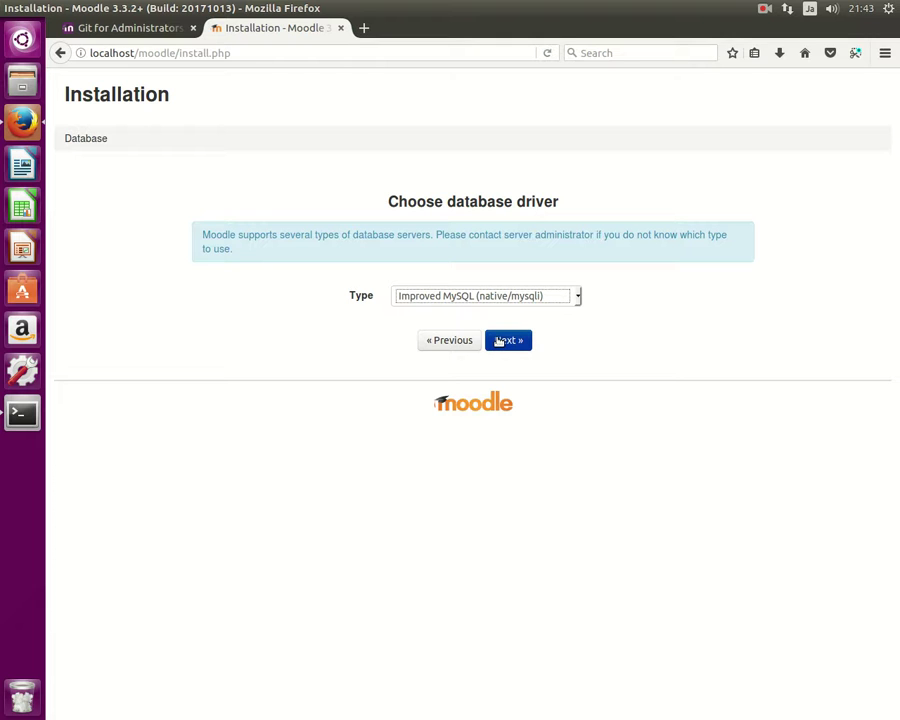
{"action": "left_click", "coordinate": [510, 295]}
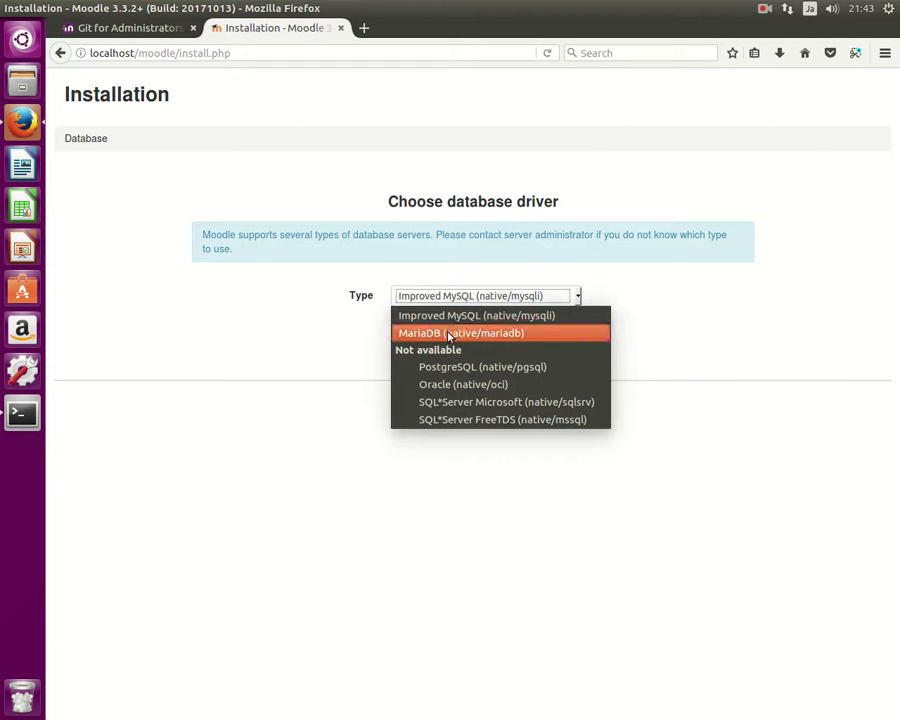
{"action": "left_click", "coordinate": [376, 323]}
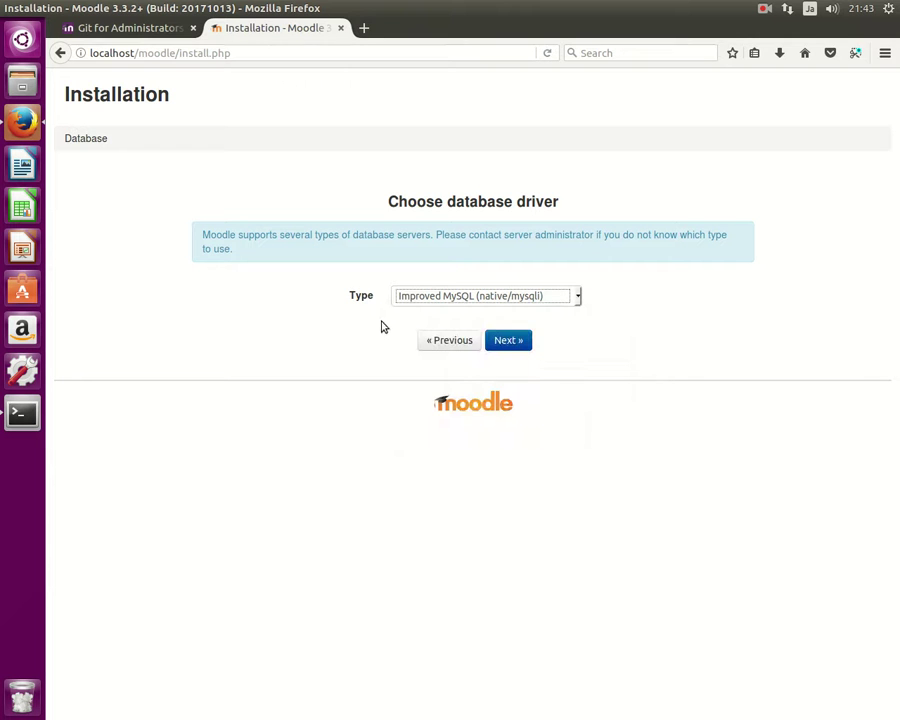
{"action": "left_click", "coordinate": [508, 340]}
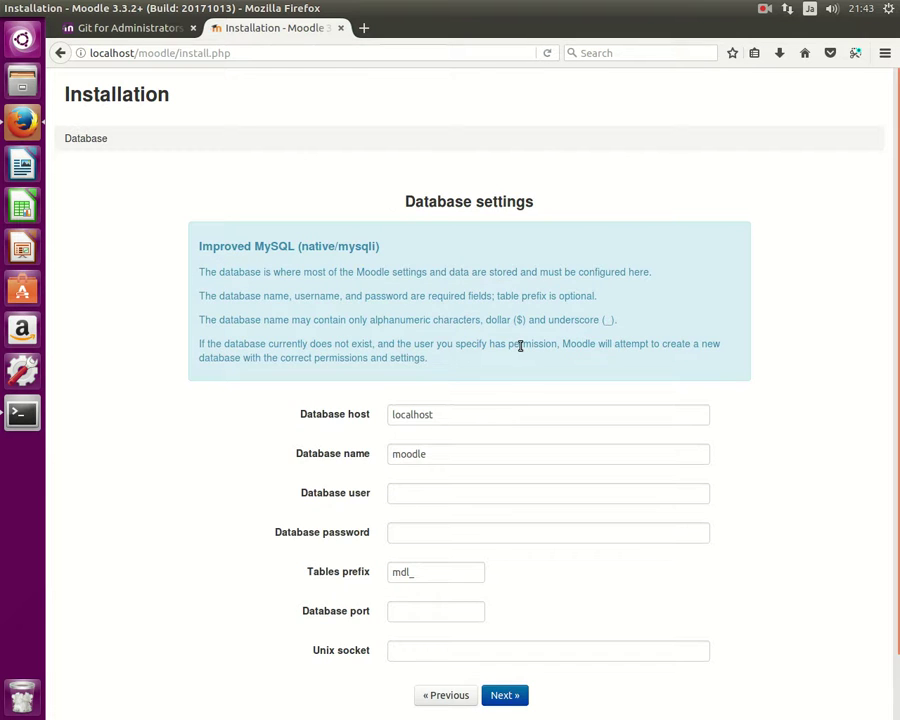
Set the database user in the Database settings form and clear the mistyped password, leaving it blank.
{"action": "scroll", "coordinate": [528, 385], "scroll_direction": "down", "scroll_amount": 1}
{"action": "scroll", "coordinate": [530, 390], "scroll_direction": "down", "scroll_amount": 1}
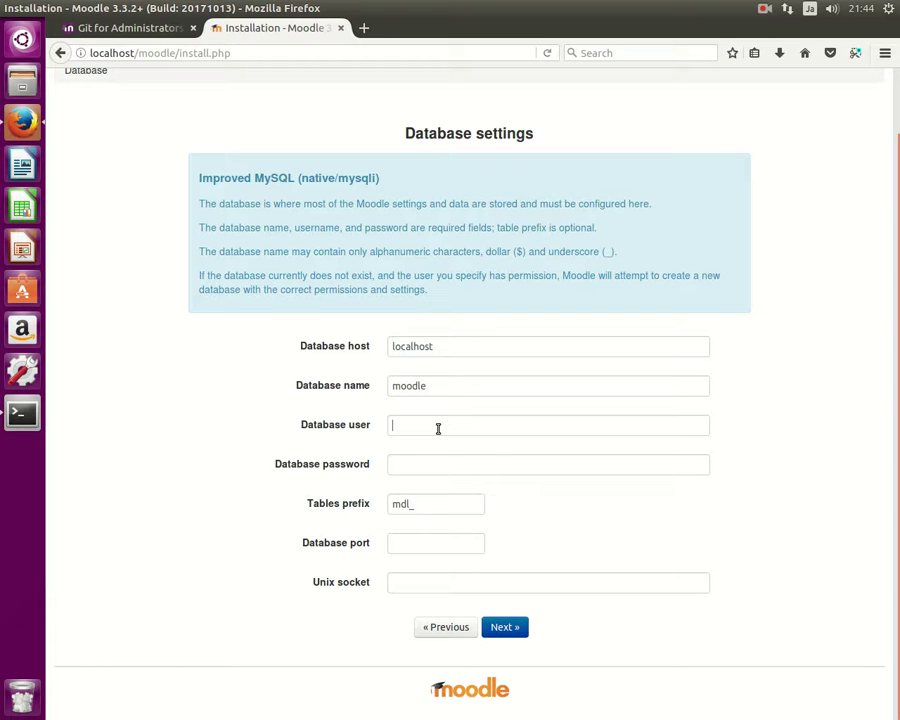
{"action": "left_click", "coordinate": [435, 466]}
{"action": "key", "text": "BackSpace"}
{"action": "key", "text": "BackSpace"}
{"action": "key", "text": "BackSpace"}
{"action": "key", "text": "BackSpace"}
{"action": "key", "text": "BackSpace"}
{"action": "key", "text": "BackSpace"}
{"action": "left_click", "coordinate": [425, 510]}
{"action": "left_click", "coordinate": [444, 464]}
{"action": "left_click", "coordinate": [764, 10]}
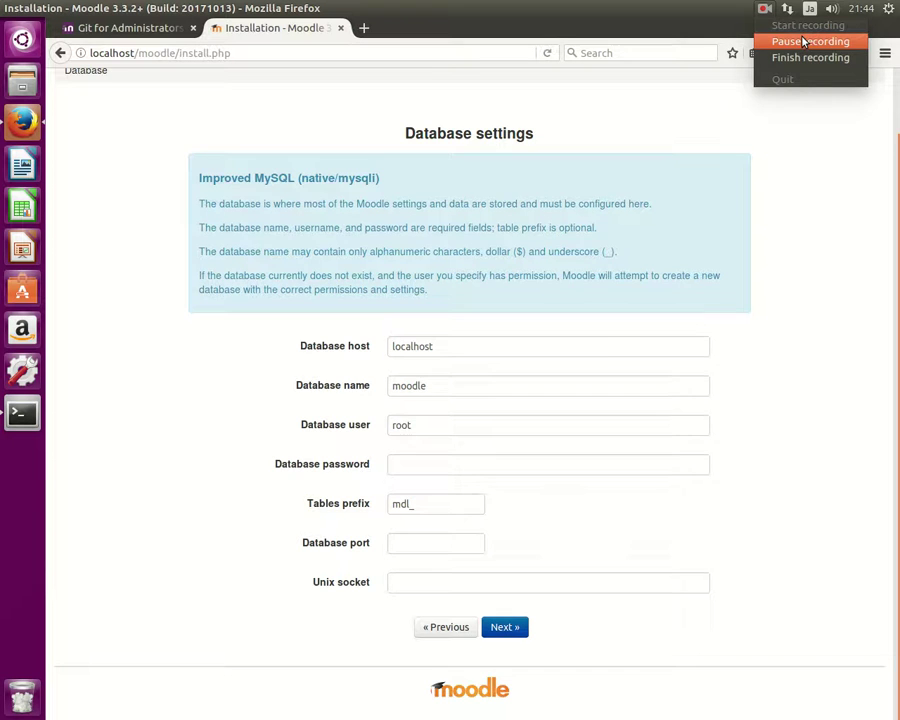
{"action": "left_click", "coordinate": [803, 42]}
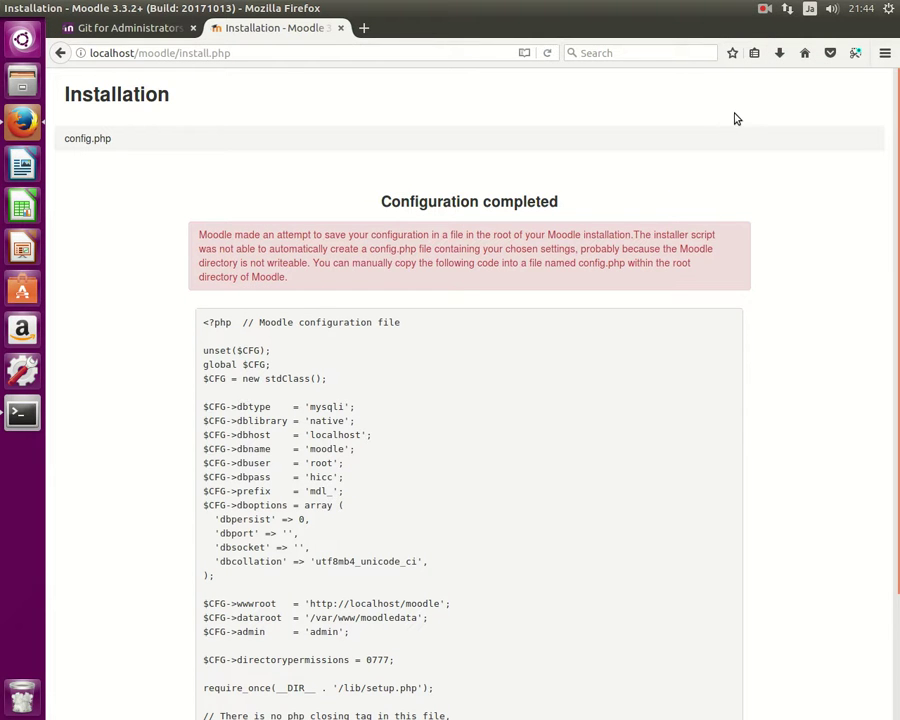
Note the config.php file name in the notice and select the generated configuration code.
{"action": "scroll", "coordinate": [450, 430], "scroll_direction": "down", "scroll_amount": 2}
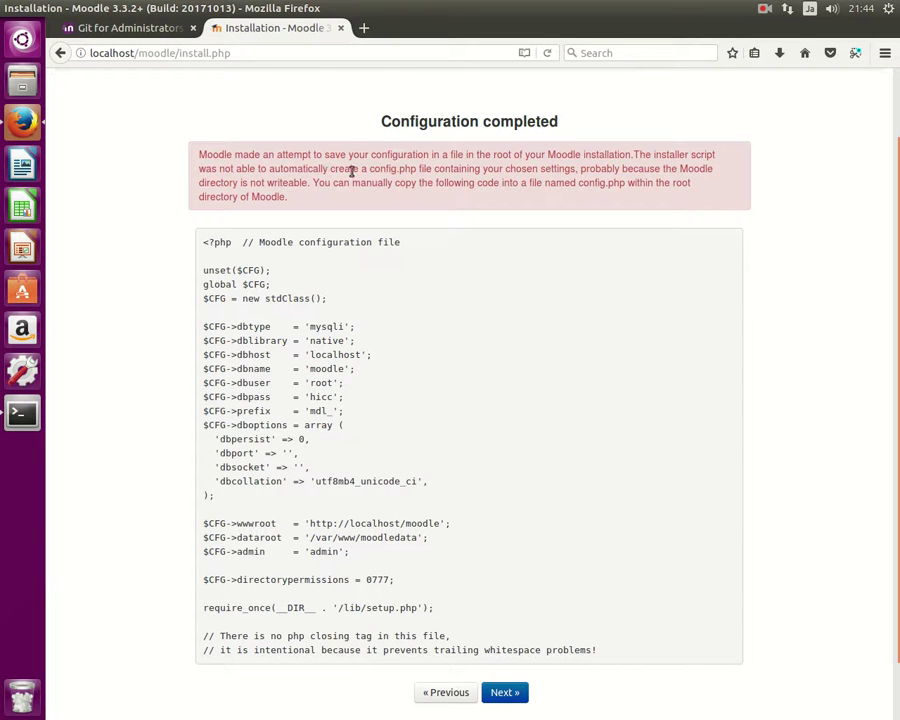
{"action": "left_click_drag", "start_coordinate": [372, 169], "coordinate": [432, 170]}
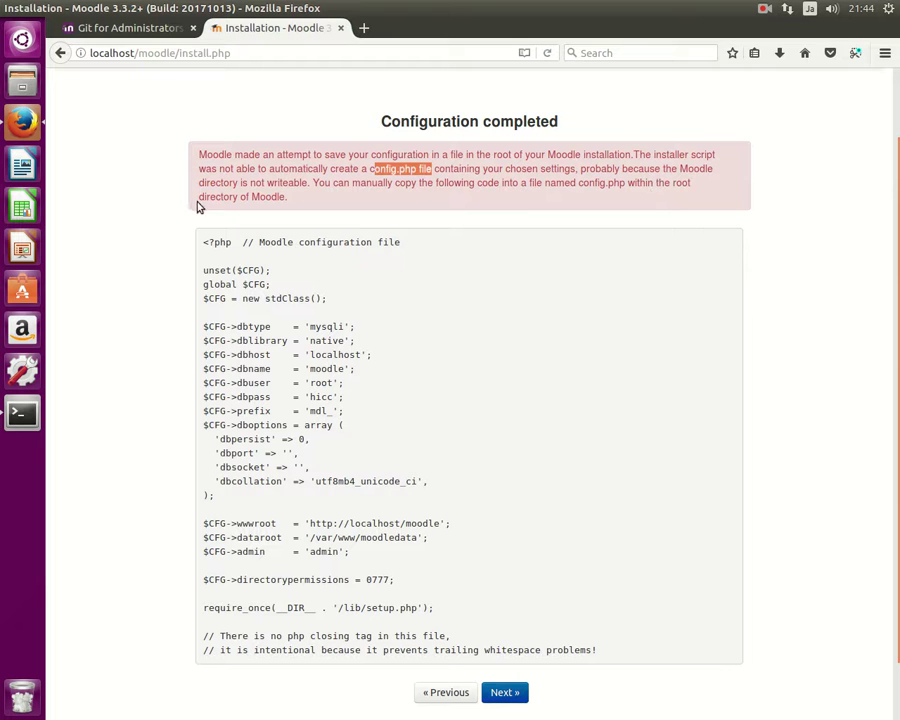
{"action": "scroll", "coordinate": [224, 196], "scroll_direction": "down", "scroll_amount": 1}
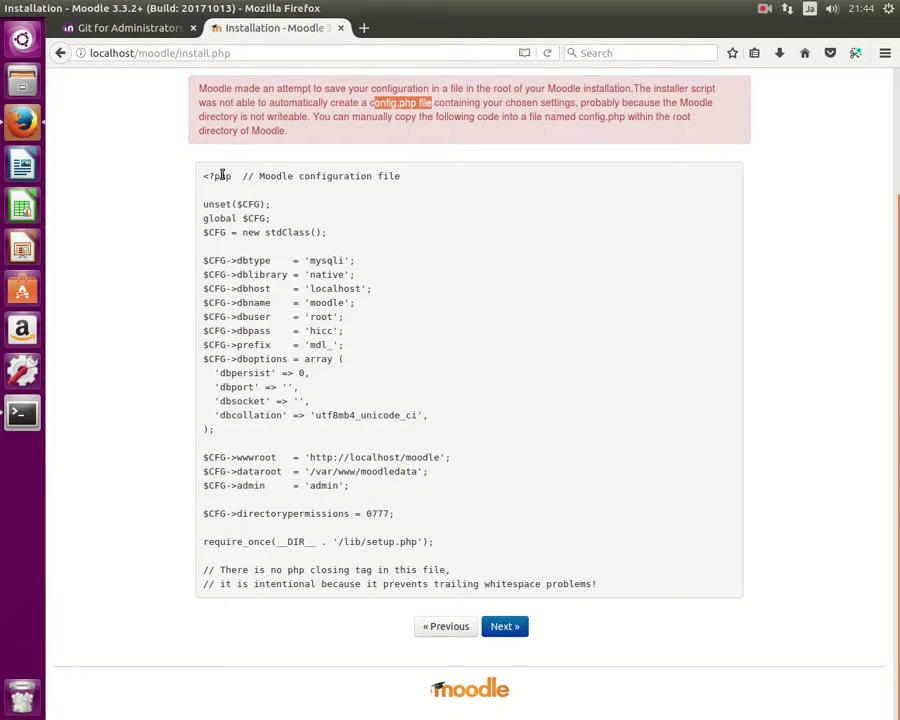
{"action": "left_click_drag", "start_coordinate": [202, 176], "coordinate": [556, 597]}
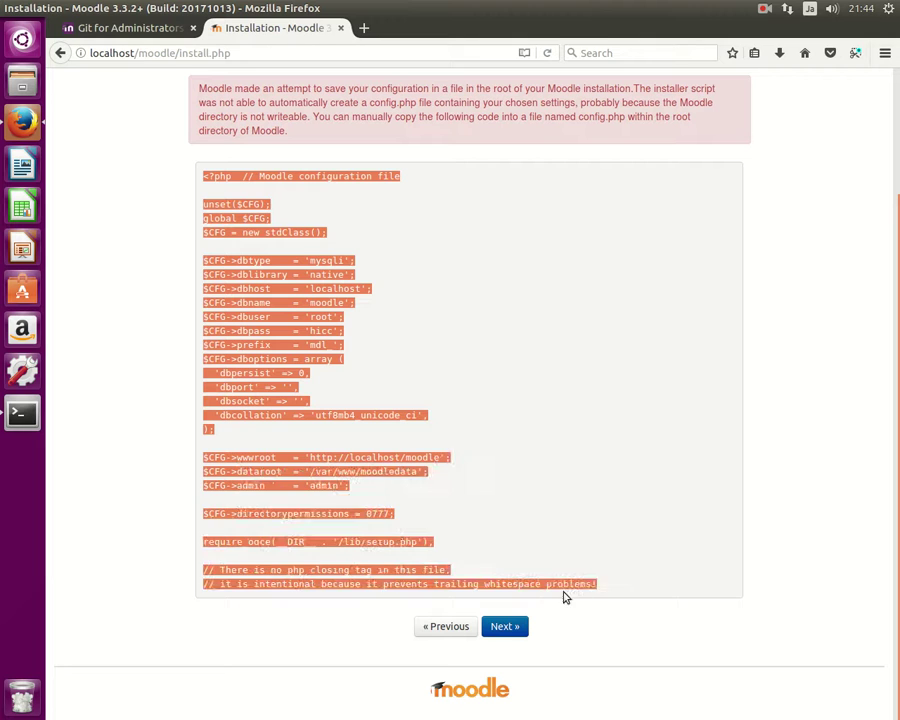
{"action": "left_click", "coordinate": [526, 490]}
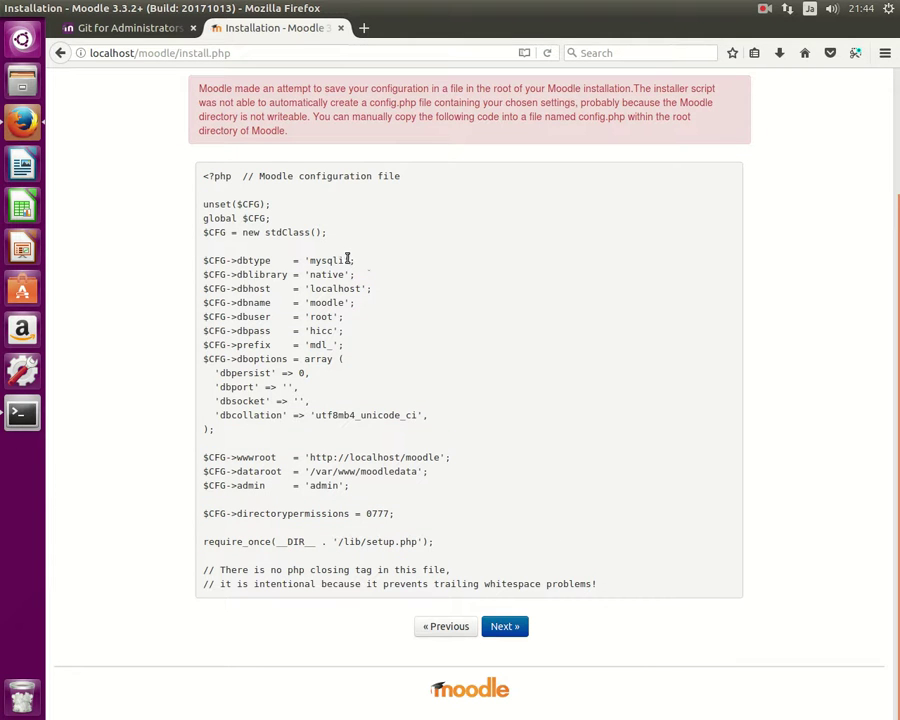
Highlight the dbname, dbuser, wwwroot, admin and database password lines of the config code.
{"action": "left_click_drag", "start_coordinate": [344, 317], "coordinate": [208, 303]}
{"action": "left_click_drag", "start_coordinate": [333, 288], "coordinate": [322, 288]}
{"action": "double_click", "coordinate": [352, 459]}
{"action": "left_click", "coordinate": [387, 471]}
{"action": "left_click_drag", "start_coordinate": [333, 458], "coordinate": [318, 457]}
{"action": "left_click", "coordinate": [360, 472]}
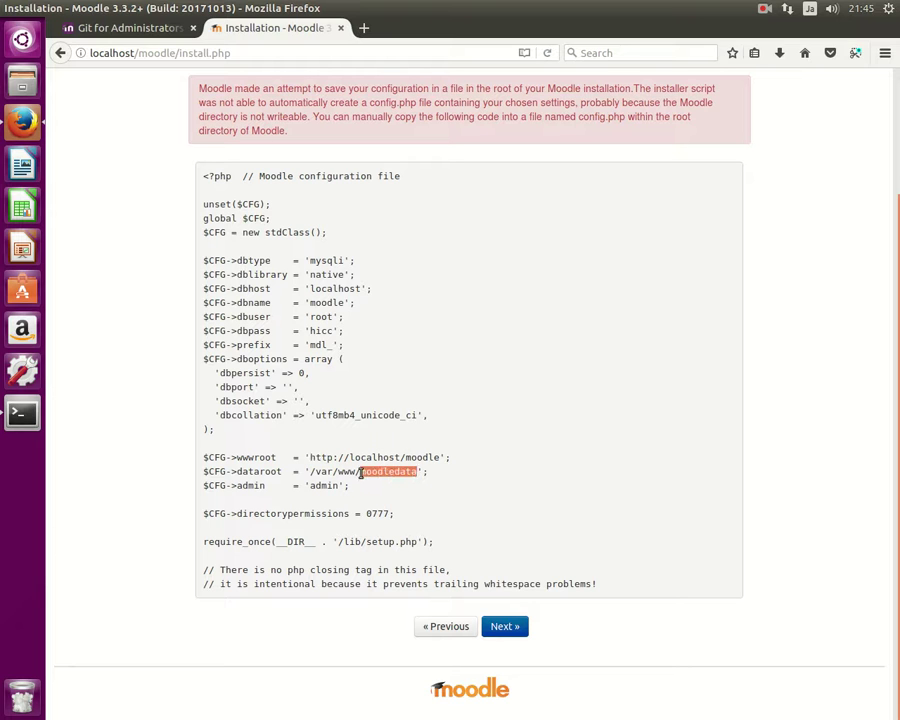
{"action": "left_click_drag", "start_coordinate": [346, 486], "coordinate": [203, 486]}
{"action": "left_click", "coordinate": [378, 497]}
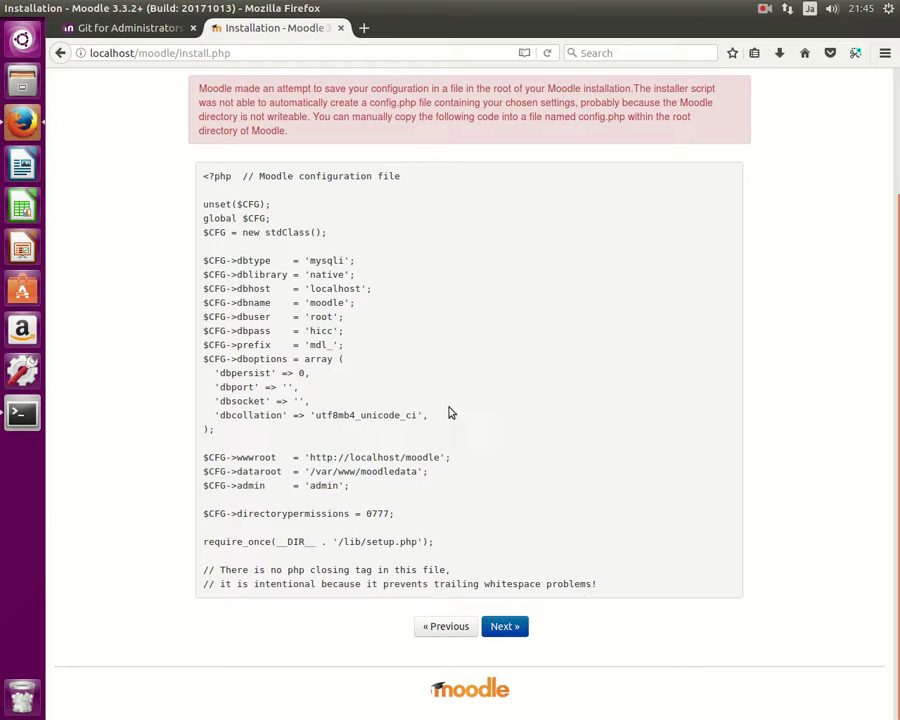
{"action": "left_click_drag", "start_coordinate": [340, 331], "coordinate": [306, 334]}
Copy the entire configuration code, then go back and resubmit the database settings.
{"action": "left_click_drag", "start_coordinate": [598, 588], "coordinate": [201, 176]}
{"action": "right_click", "coordinate": [201, 177]}
{"action": "left_click", "coordinate": [212, 187]}
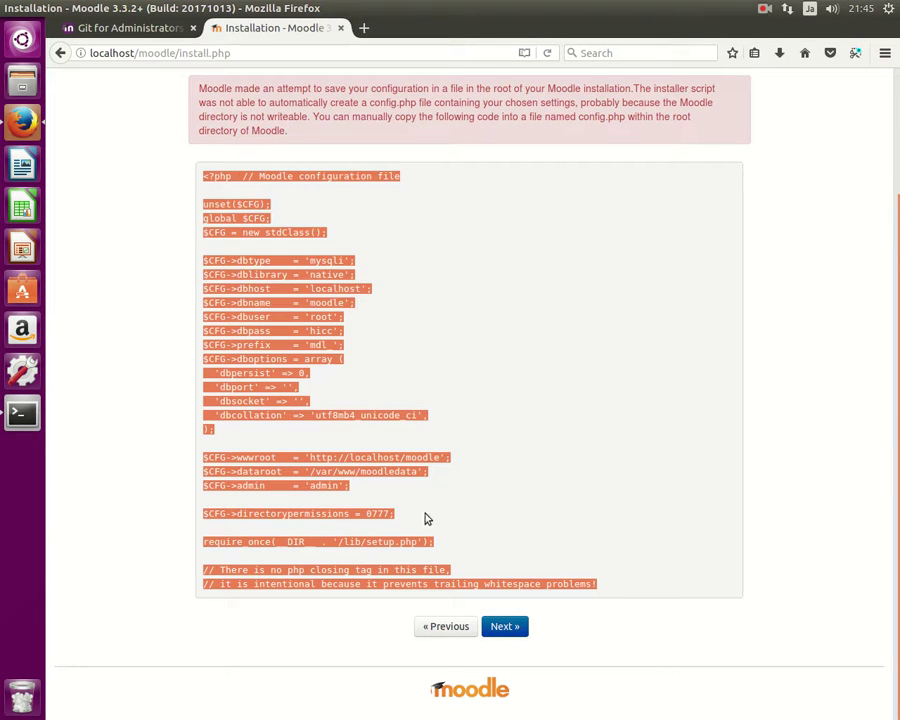
{"action": "left_click", "coordinate": [452, 627]}
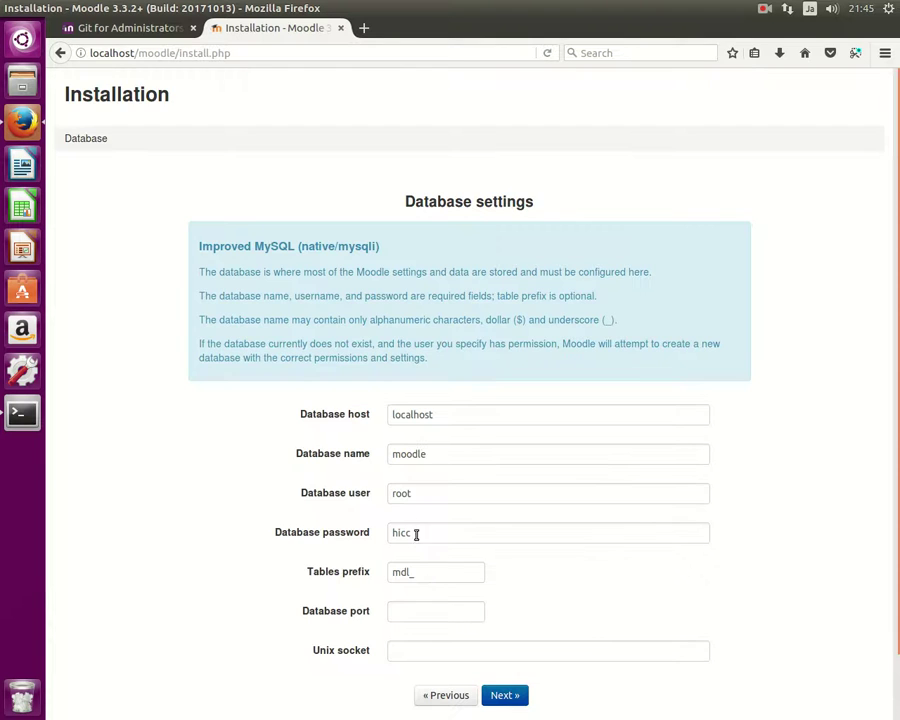
{"action": "scroll", "coordinate": [281, 487], "scroll_direction": "down", "scroll_amount": 1}
{"action": "scroll", "coordinate": [281, 487], "scroll_direction": "down", "scroll_amount": 1}
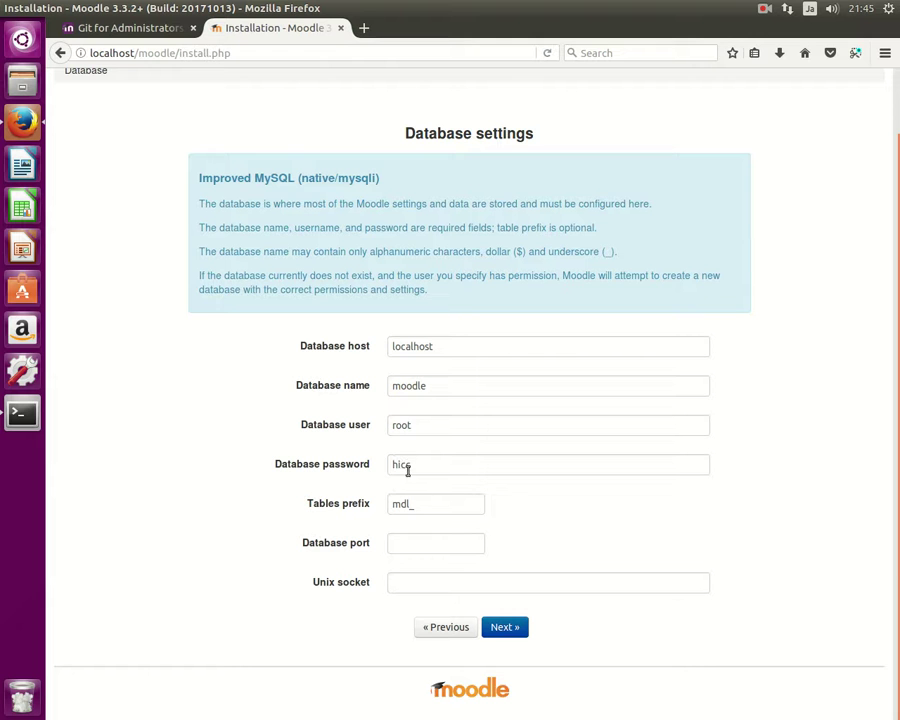
{"action": "left_click", "coordinate": [504, 628]}
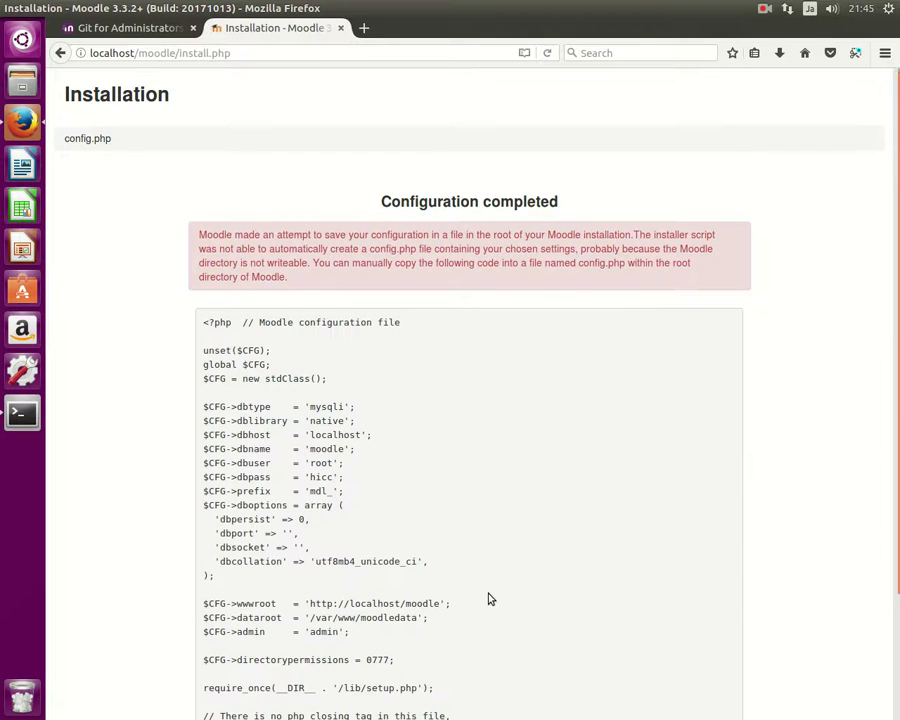
Copy the regenerated configuration code again and show the Git for Administrators docs page.
{"action": "scroll", "coordinate": [488, 596], "scroll_direction": "down", "scroll_amount": 5}
{"action": "left_click_drag", "start_coordinate": [571, 578], "coordinate": [203, 178]}
{"action": "right_click", "coordinate": [216, 185]}
{"action": "left_click", "coordinate": [218, 191]}
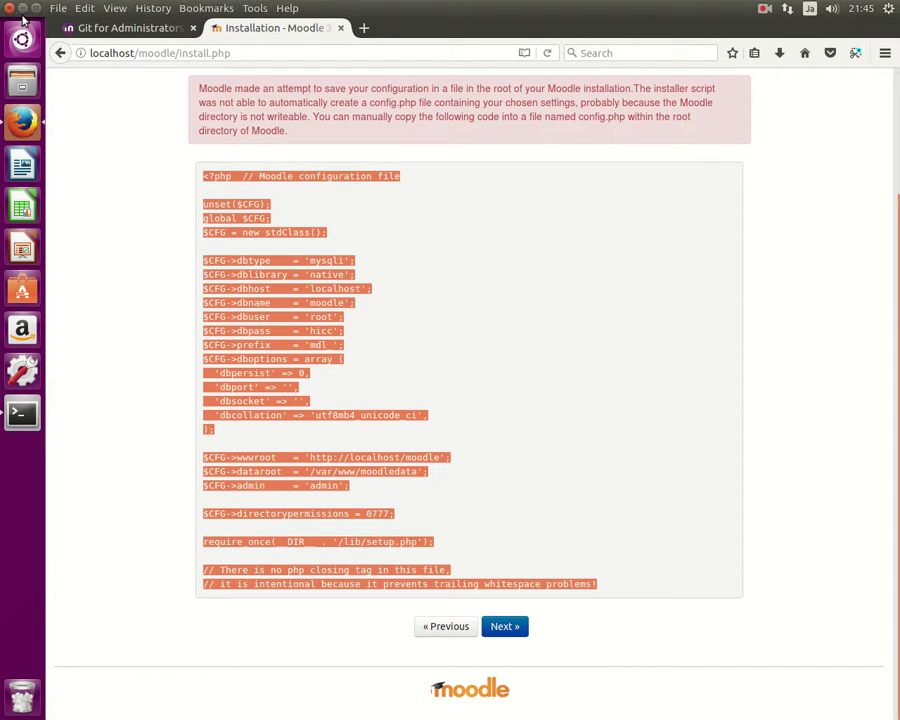
{"action": "left_click", "coordinate": [112, 28]}
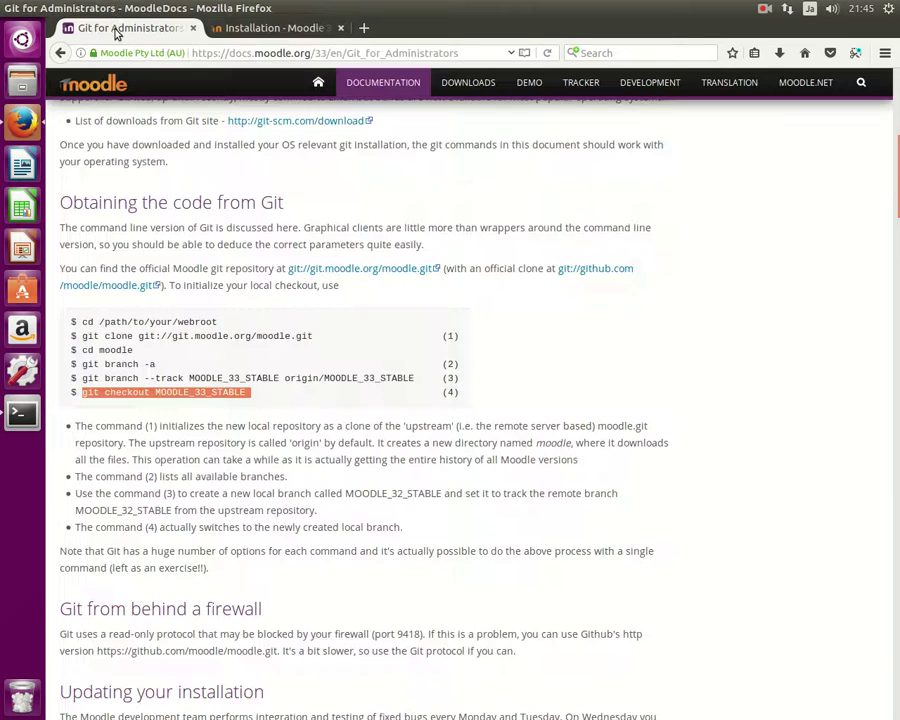
Bring the GNOME Terminal window to the front from the launcher.
{"action": "left_click", "coordinate": [24, 40]}
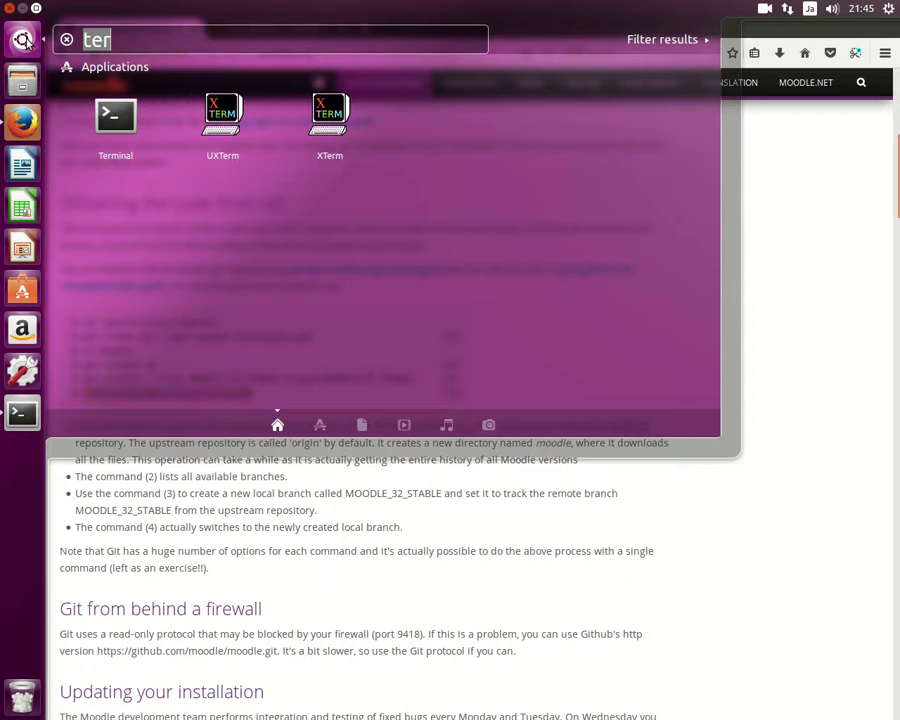
{"action": "left_click", "coordinate": [25, 40]}
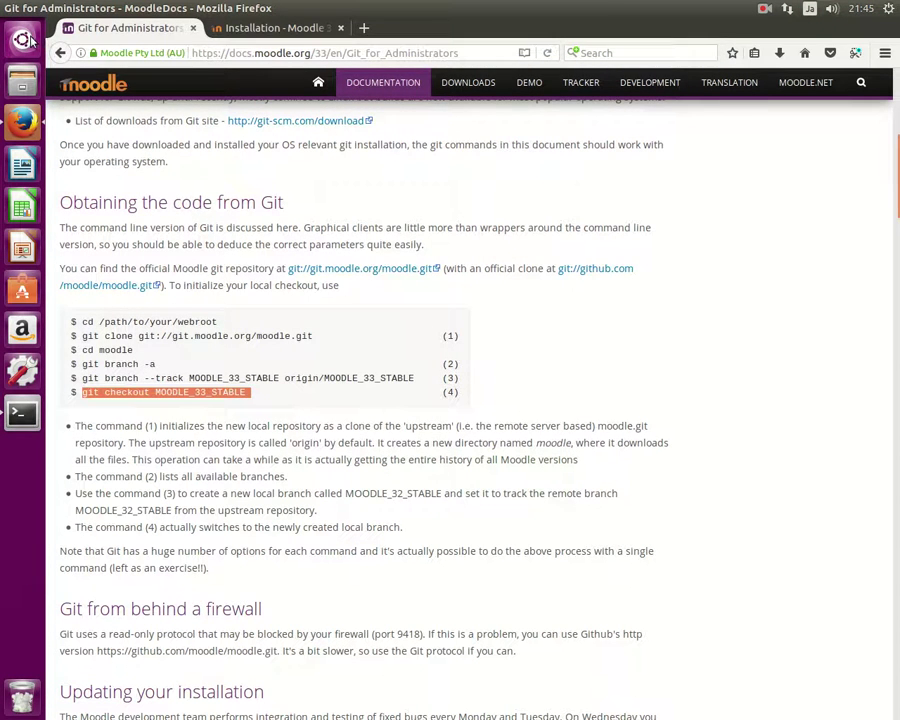
{"action": "left_click", "coordinate": [28, 40]}
{"action": "left_click", "coordinate": [30, 40]}
{"action": "left_click", "coordinate": [30, 40]}
{"action": "left_click", "coordinate": [30, 40]}
{"action": "left_click", "coordinate": [28, 406]}
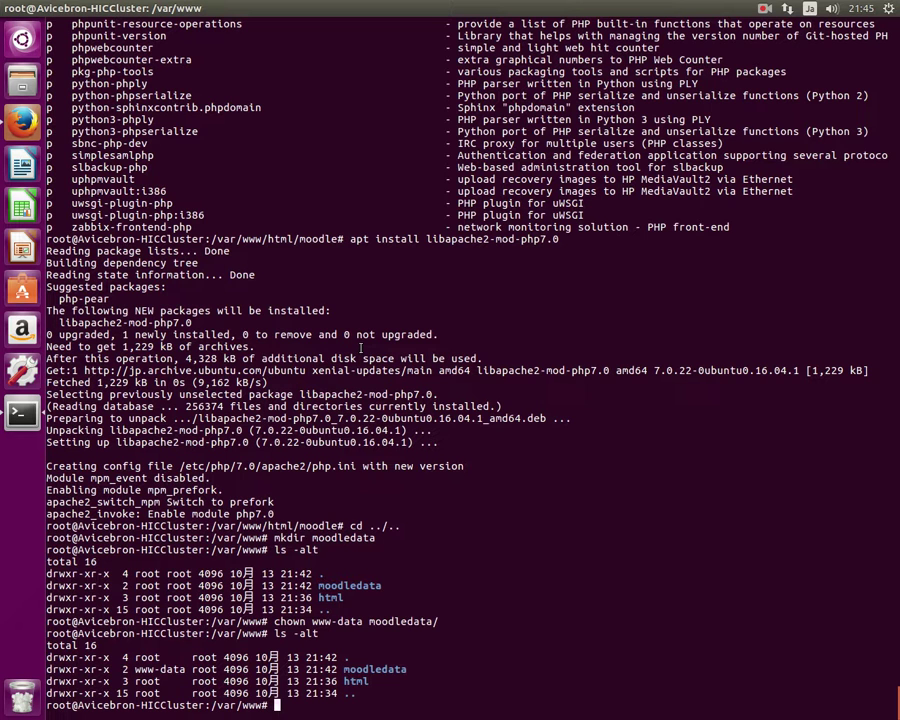
Change into /var/www/html/moodle and enter the command 'nano config.php'.
{"action": "type", "text": "na"}
{"action": "key", "text": "BackSpace"}
{"action": "key", "text": "BackSpace"}
{"action": "type", "text": "cd html/"}
{"action": "key", "text": "Return"}
{"action": "type", "text": "cd m"}
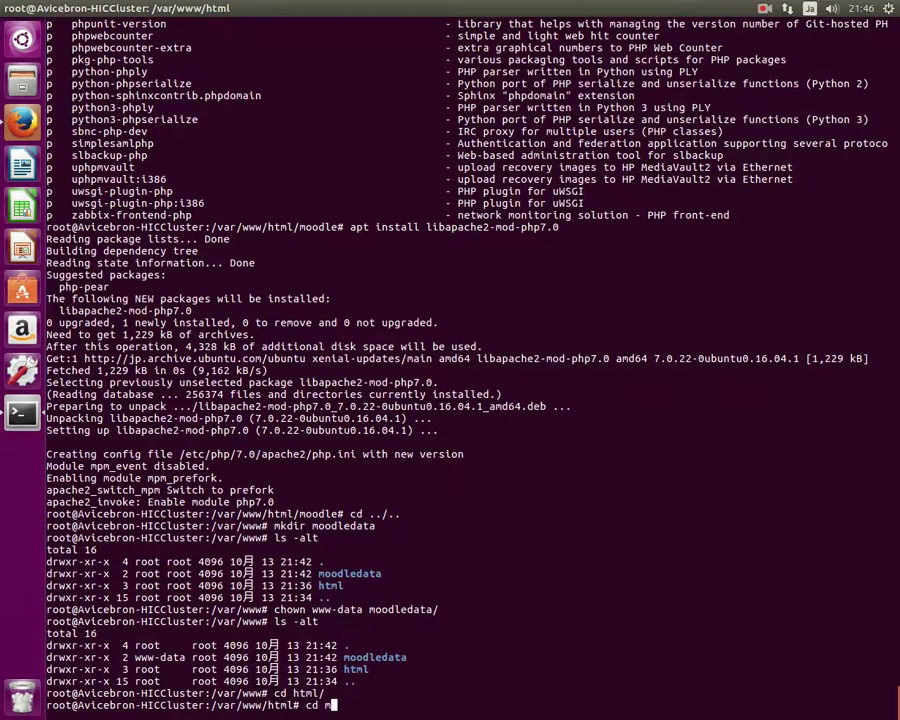
{"action": "key", "text": "Tab"}
{"action": "key", "text": "Return"}
{"action": "type", "text": "nano "}
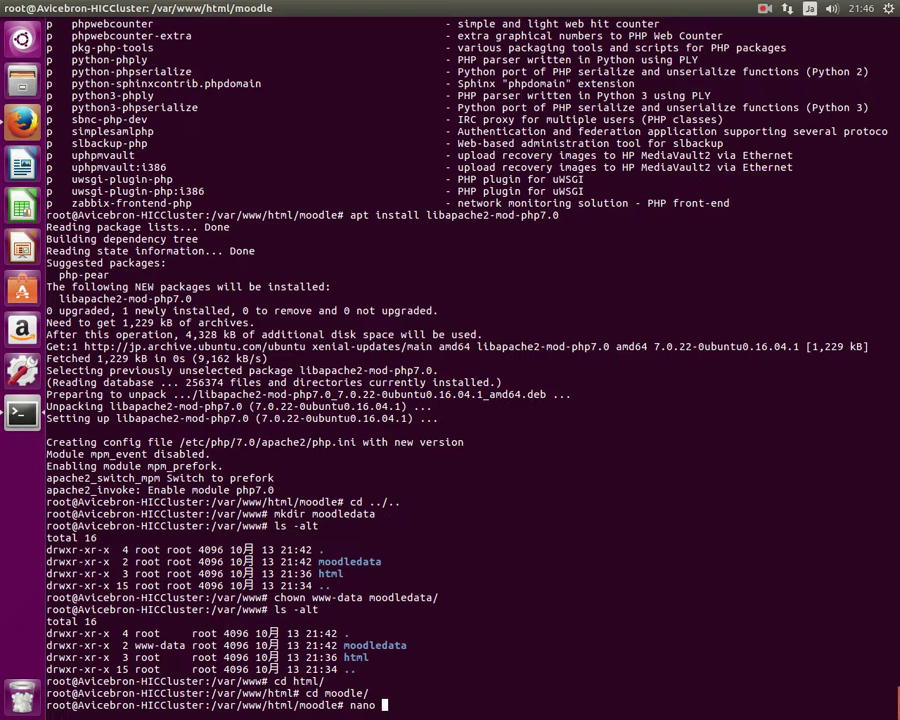
{"action": "type", "text": "config.php"}
Paste the copied Moodle configuration code into a new config.php in nano and save it.
{"action": "key", "text": "Return"}
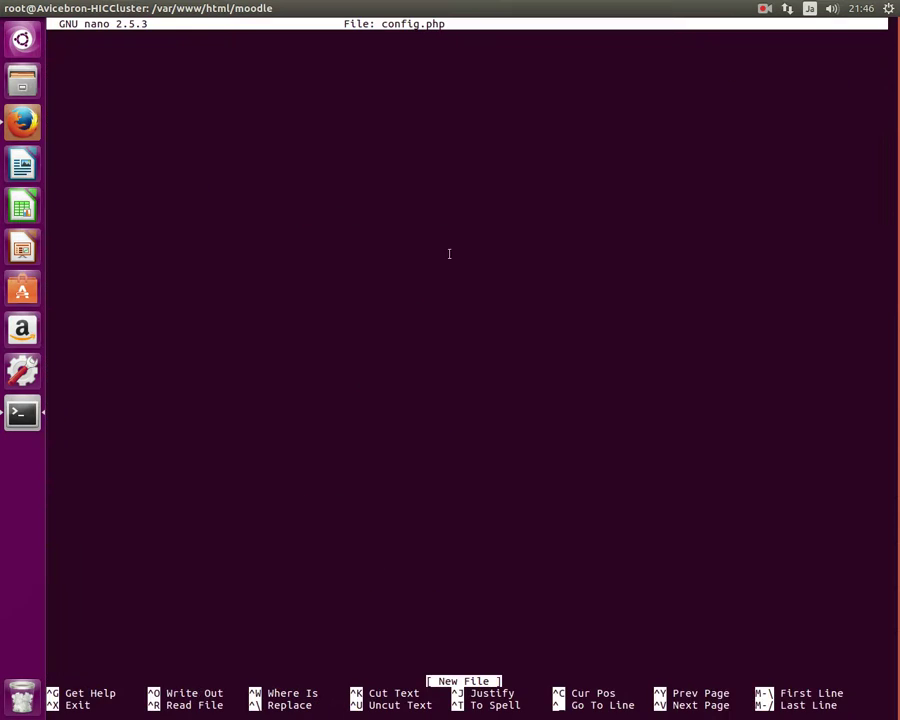
{"action": "right_click", "coordinate": [455, 193]}
{"action": "left_click", "coordinate": [476, 237]}
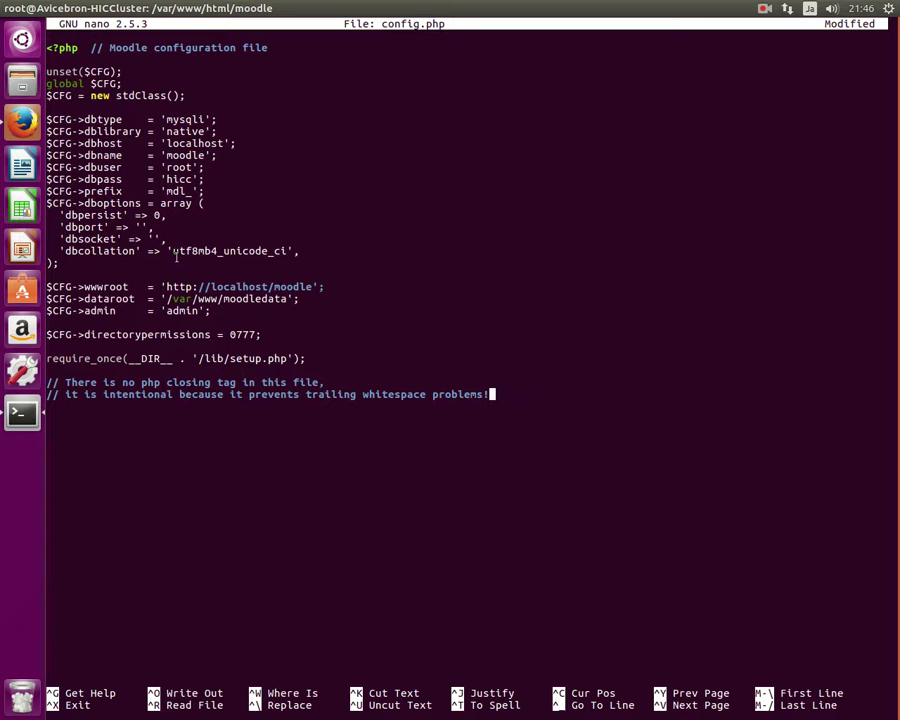
{"action": "key", "text": "ctrl+x"}
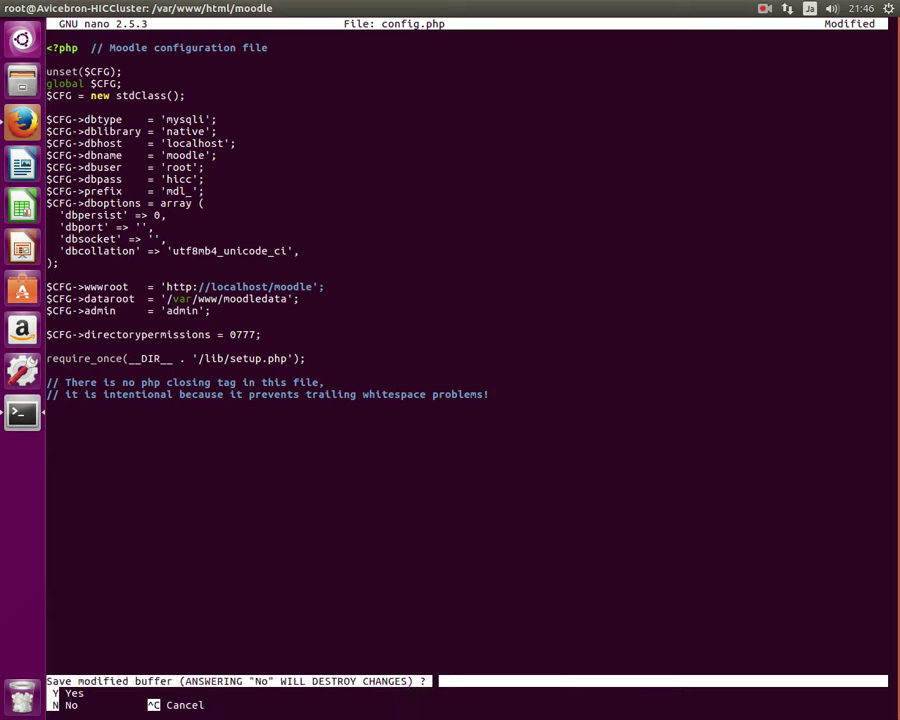
{"action": "key", "text": "y"}
{"action": "key", "text": "Return"}
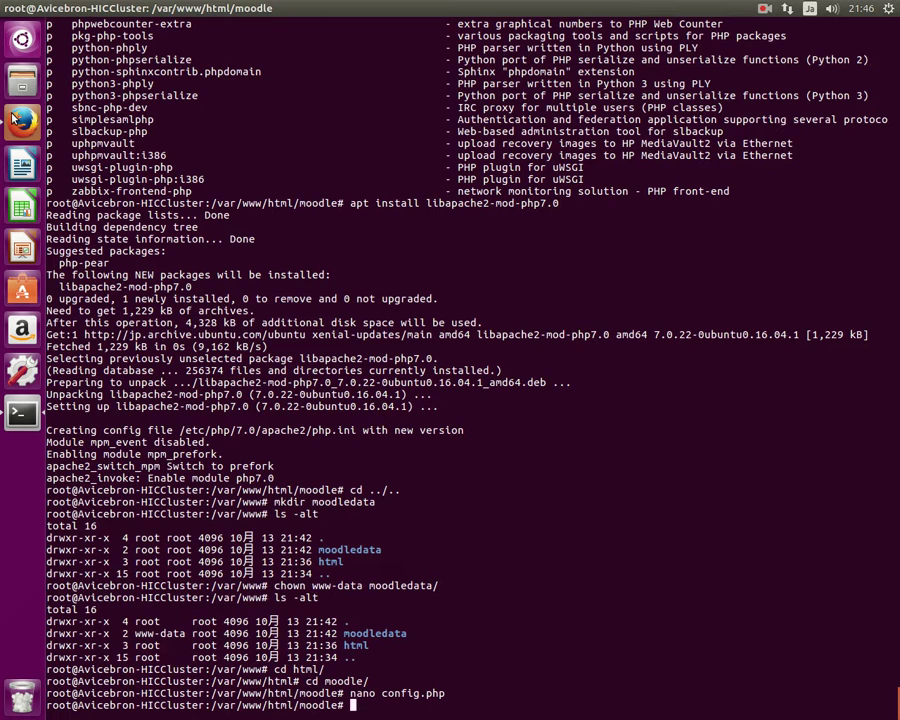
Check the Moodle installer page for the missing xml PHP extension.
{"action": "key", "text": "alt+Tab"}
{"action": "left_click", "coordinate": [280, 28]}
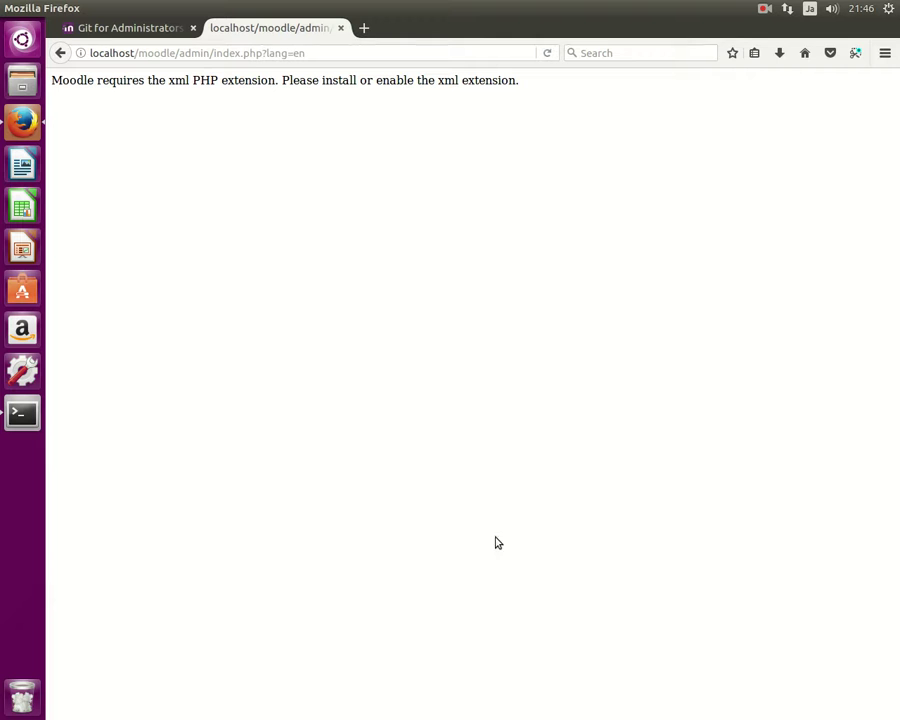
{"action": "left_click_drag", "start_coordinate": [214, 82], "coordinate": [165, 86]}
Install php7.0-xml and restart apache2 with systemctl, then return to the Moodle page.
{"action": "left_click", "coordinate": [14, 420]}
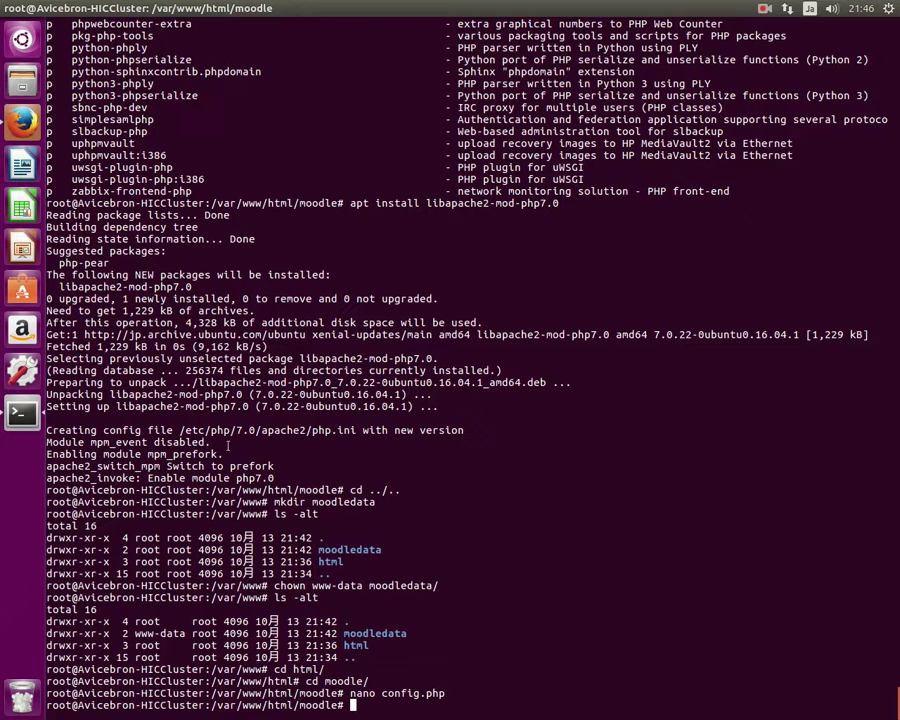
{"action": "type", "text": "apt install ph"}
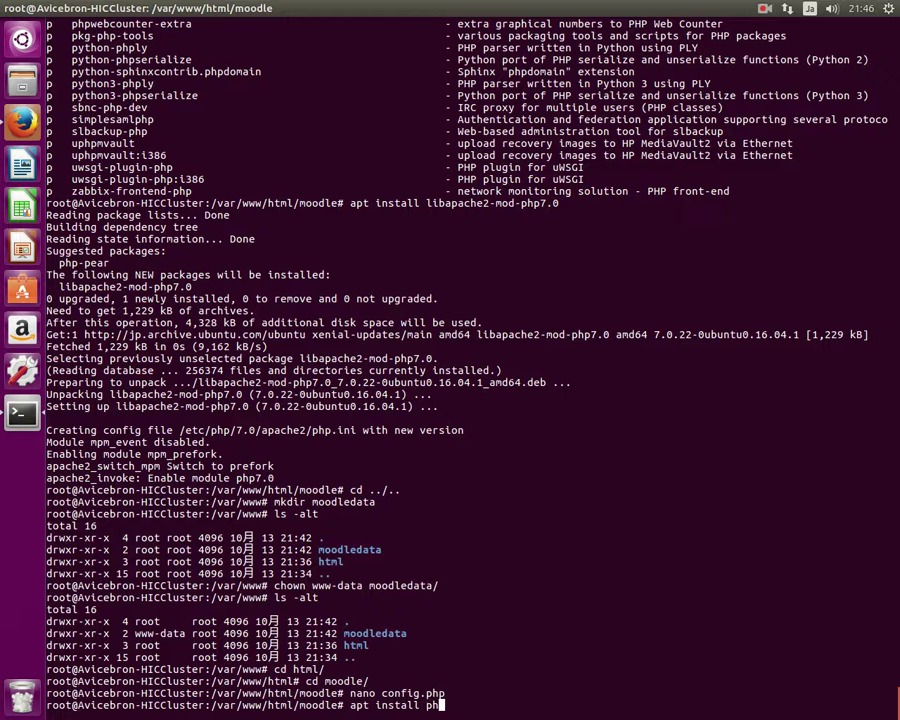
{"action": "type", "text": "p7.0-xml"}
{"action": "key", "text": "Return"}
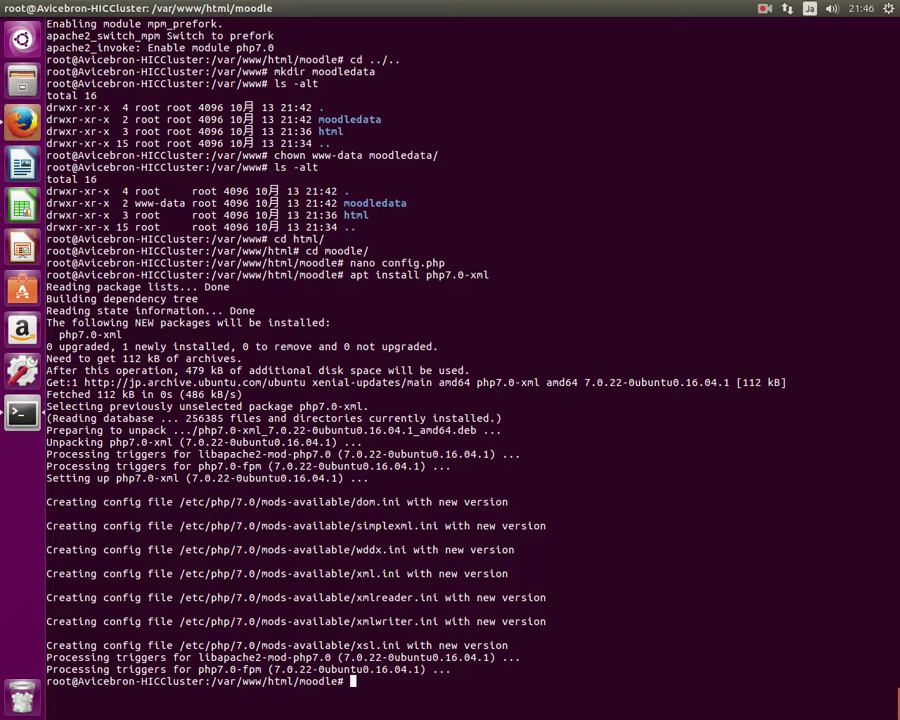
{"action": "type", "text": "systemctl restart "}
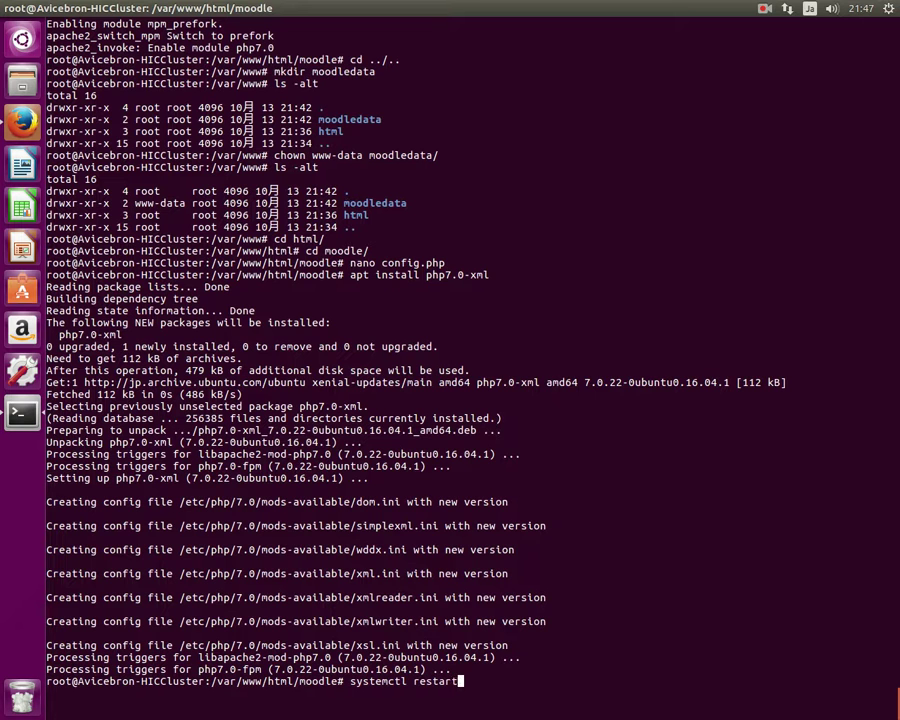
{"action": "type", "text": "apache2"}
{"action": "key", "text": "Return"}
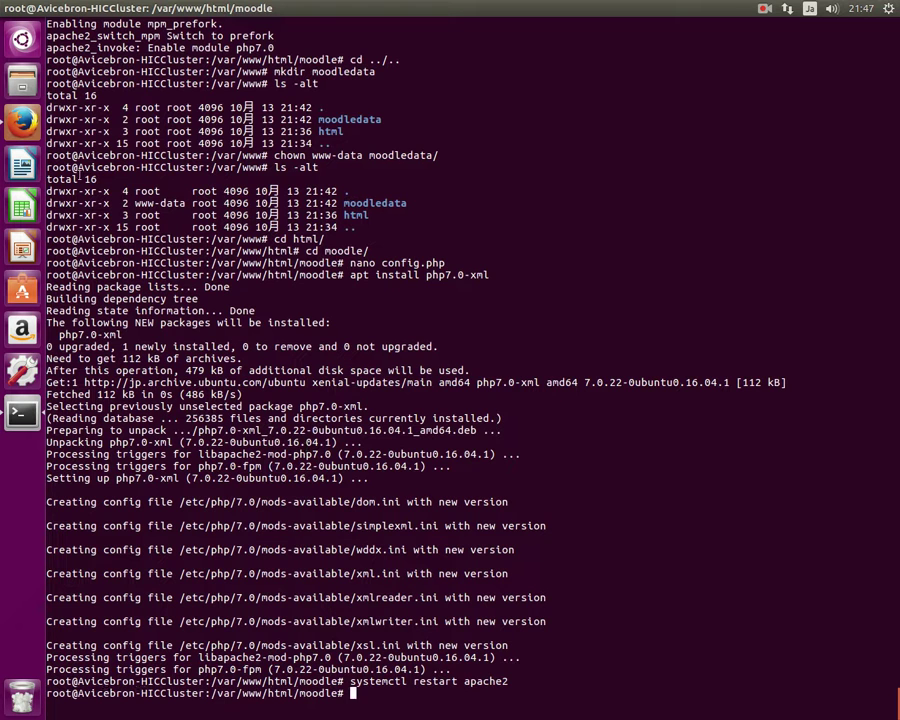
{"action": "left_click", "coordinate": [22, 118]}
Reload the Moodle installer, accept the copyright notice, and review the Server checks results.
{"action": "left_click", "coordinate": [550, 52]}
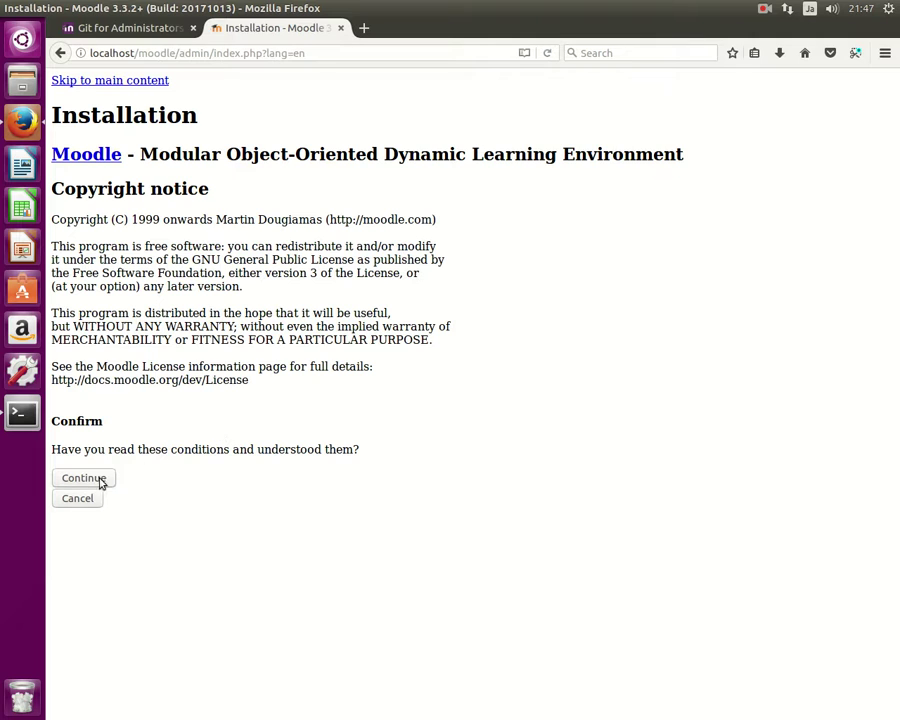
{"action": "left_click", "coordinate": [90, 481]}
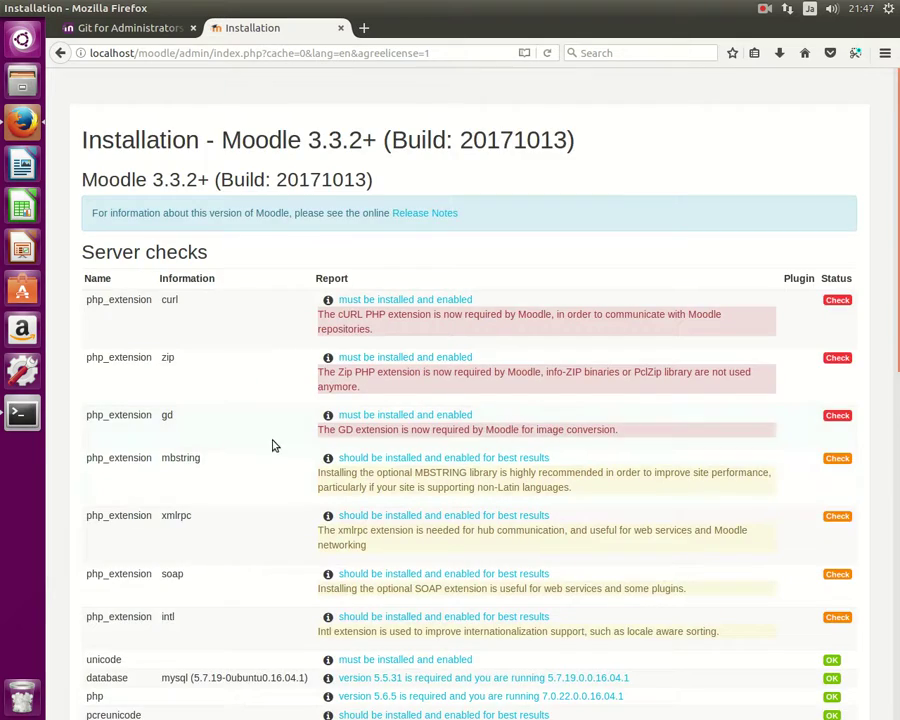
{"action": "scroll", "coordinate": [275, 445], "scroll_direction": "down", "scroll_amount": 4}
{"action": "scroll", "coordinate": [395, 282], "scroll_direction": "up", "scroll_amount": 3}
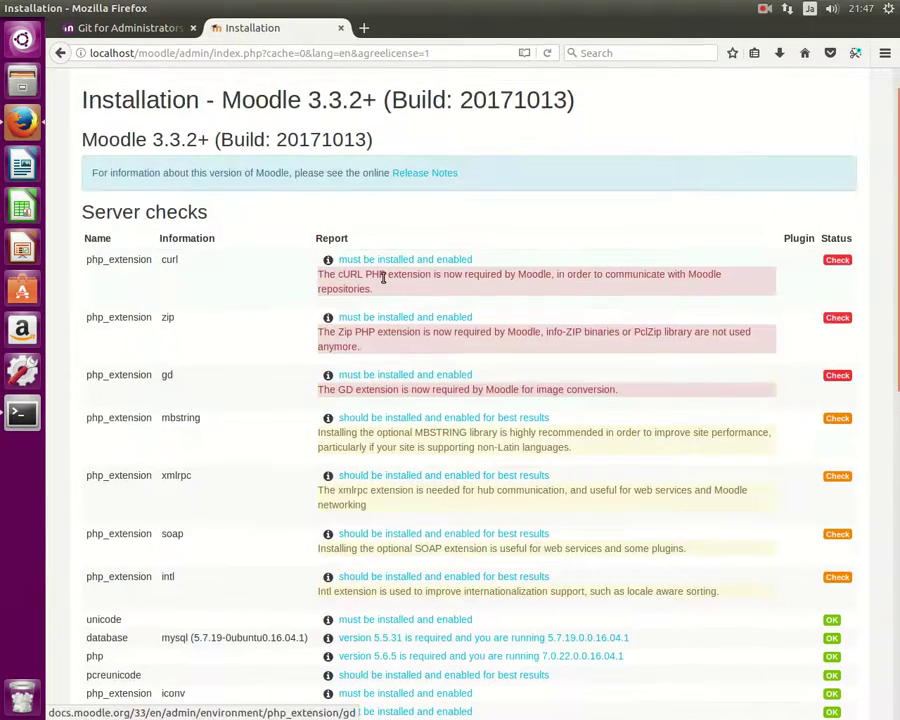
{"action": "scroll", "coordinate": [380, 282], "scroll_direction": "down", "scroll_amount": 8}
{"action": "scroll", "coordinate": [374, 300], "scroll_direction": "up", "scroll_amount": 6}
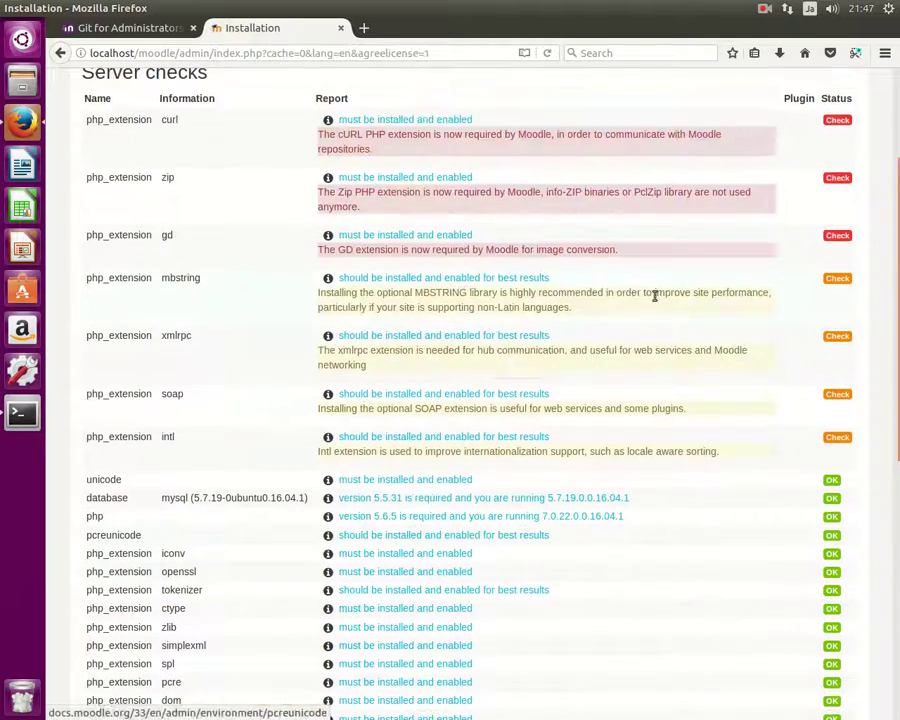
{"action": "scroll", "coordinate": [295, 259], "scroll_direction": "up", "scroll_amount": 1}
{"action": "scroll", "coordinate": [398, 279], "scroll_direction": "down", "scroll_amount": 10}
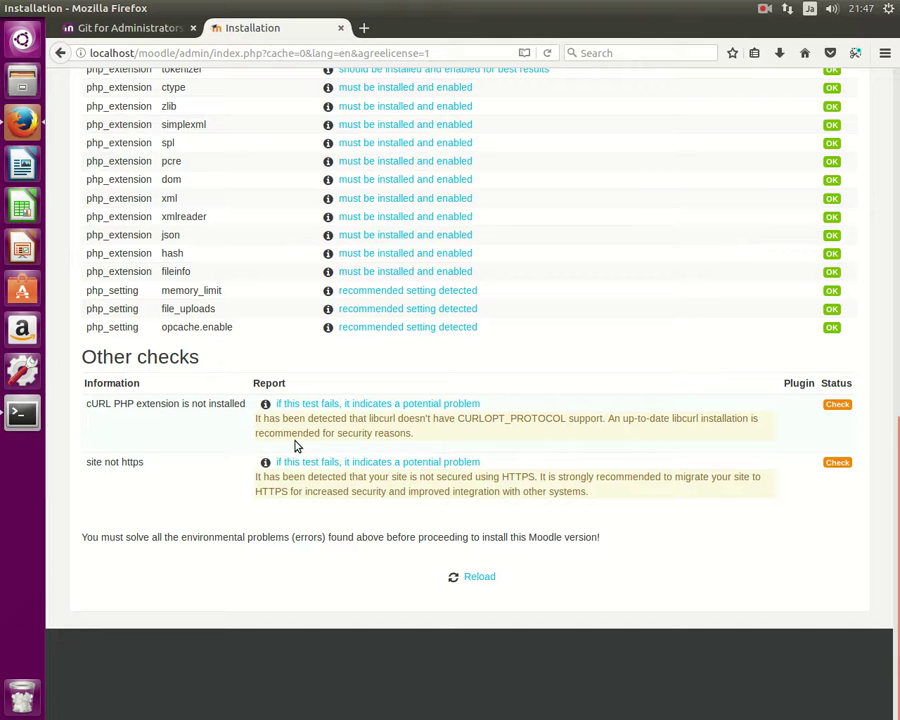
Highlight the missing cURL extension in the checks and return to the terminal.
{"action": "left_click_drag", "start_coordinate": [136, 403], "coordinate": [86, 410]}
{"action": "left_click", "coordinate": [104, 427]}
{"action": "left_click", "coordinate": [22, 412]}
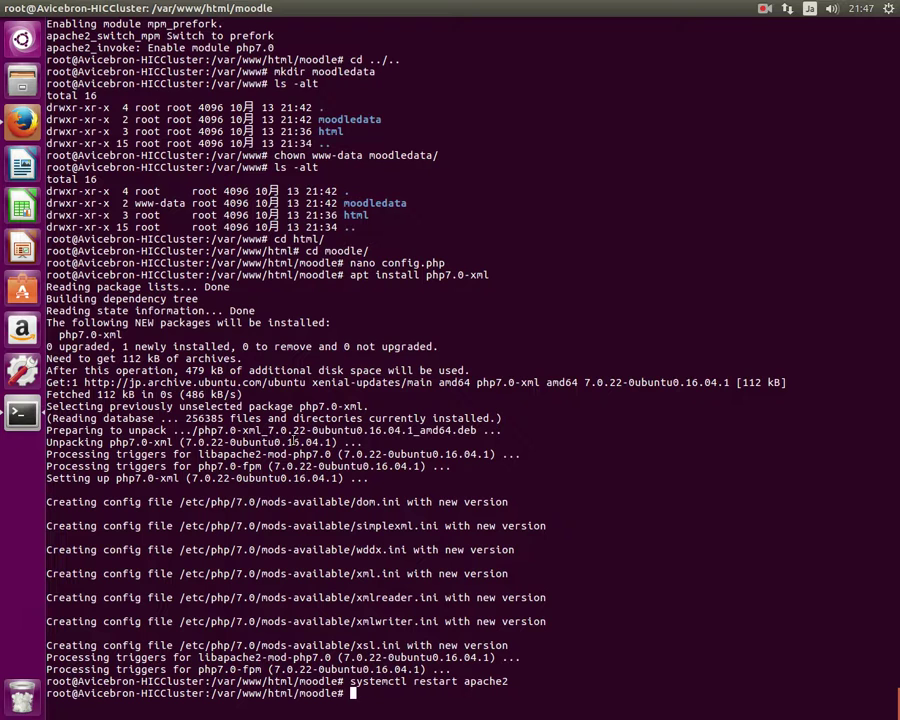
Install the PHP curl extension with 'apt install php7.0-curl' and review the output.
{"action": "type", "text": "apt install php7.0"}
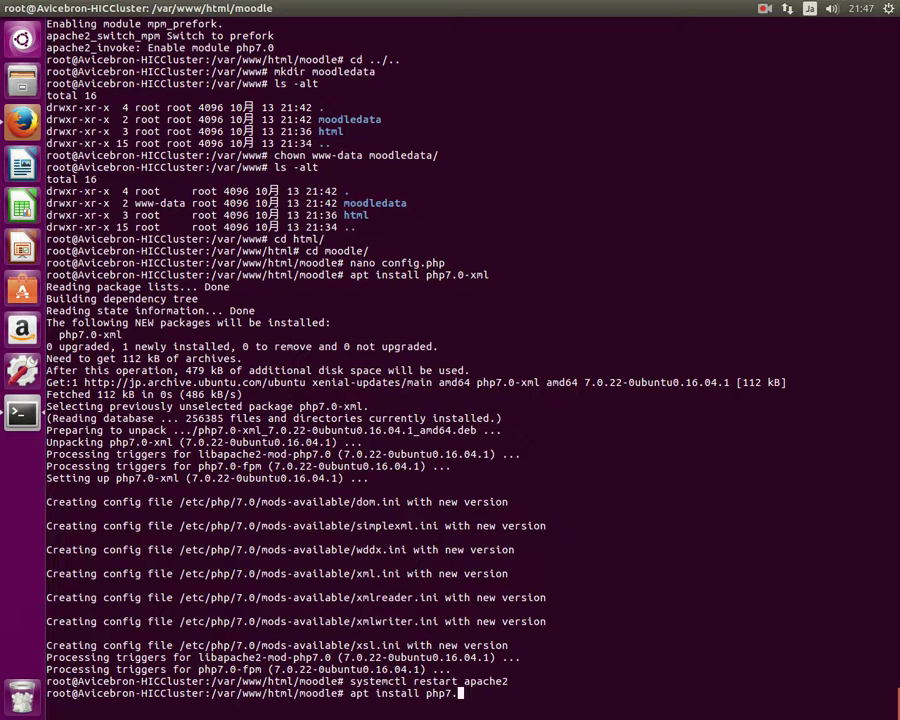
{"action": "type", "text": "-curl"}
{"action": "key", "text": "Return"}
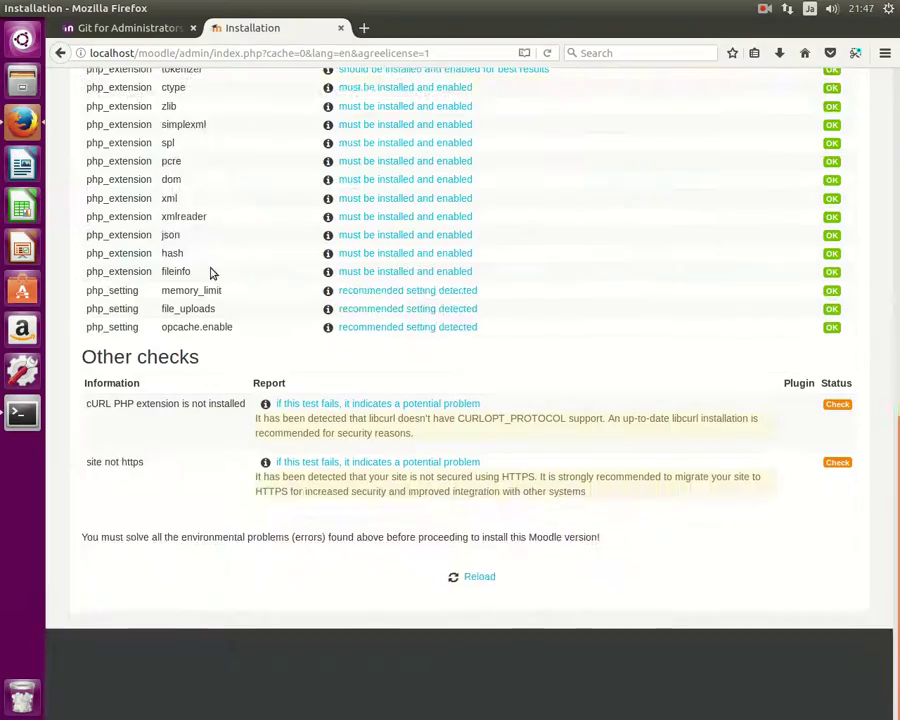
{"action": "scroll", "coordinate": [220, 275], "scroll_direction": "up", "scroll_amount": 5}
{"action": "scroll", "coordinate": [243, 277], "scroll_direction": "up", "scroll_amount": 4}
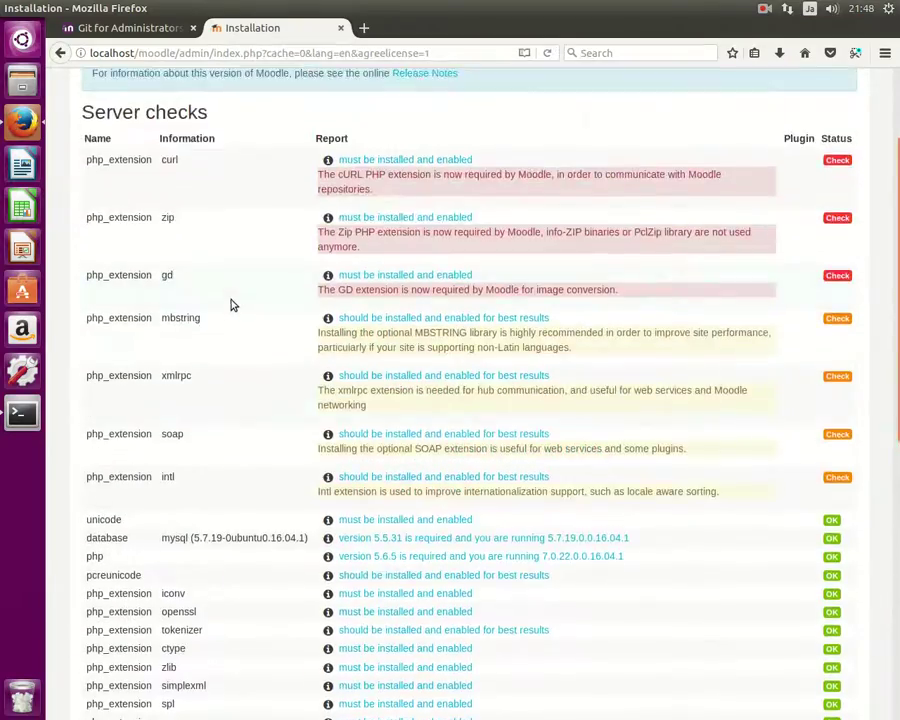
{"action": "scroll", "coordinate": [155, 236], "scroll_direction": "down", "scroll_amount": 10}
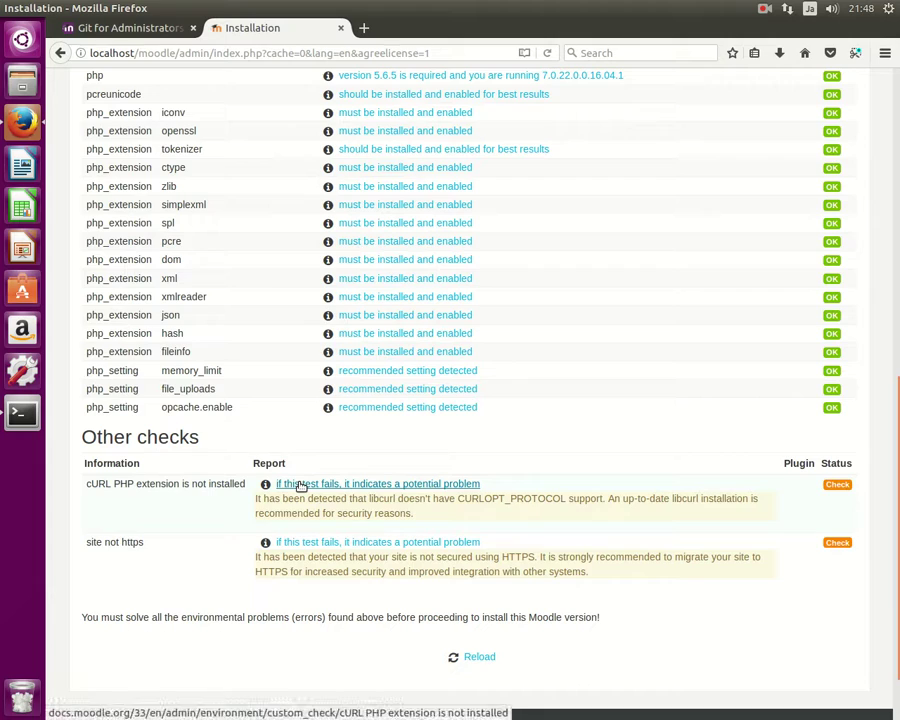
{"action": "scroll", "coordinate": [282, 445], "scroll_direction": "up", "scroll_amount": 11}
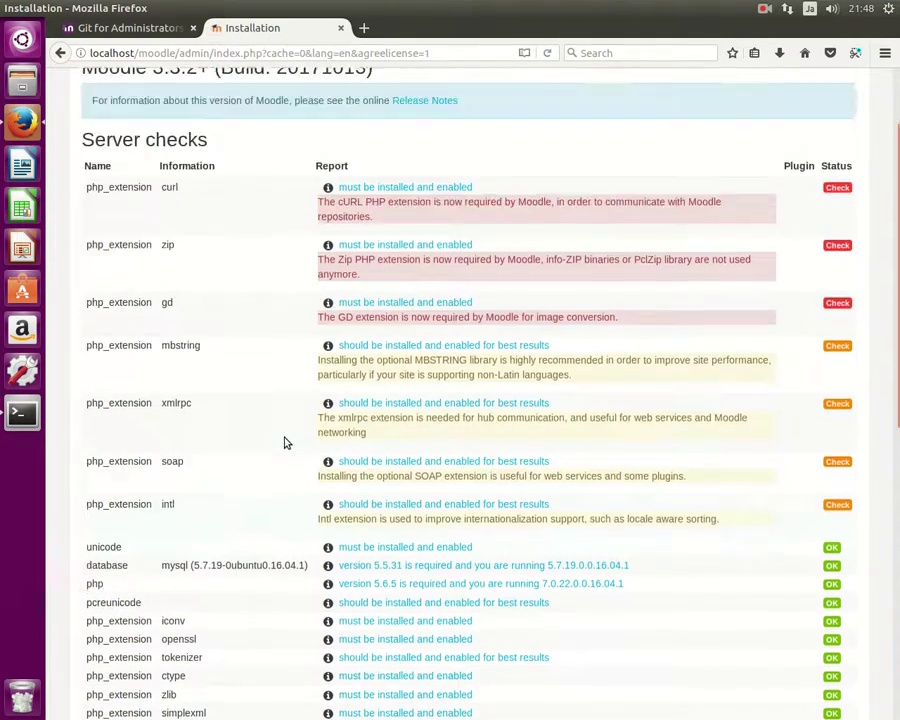
Run apt install for php7.0-zip, gd, xmlrpc, mbstring, soap and intl, checking Moodle's list.
{"action": "left_click", "coordinate": [30, 420]}
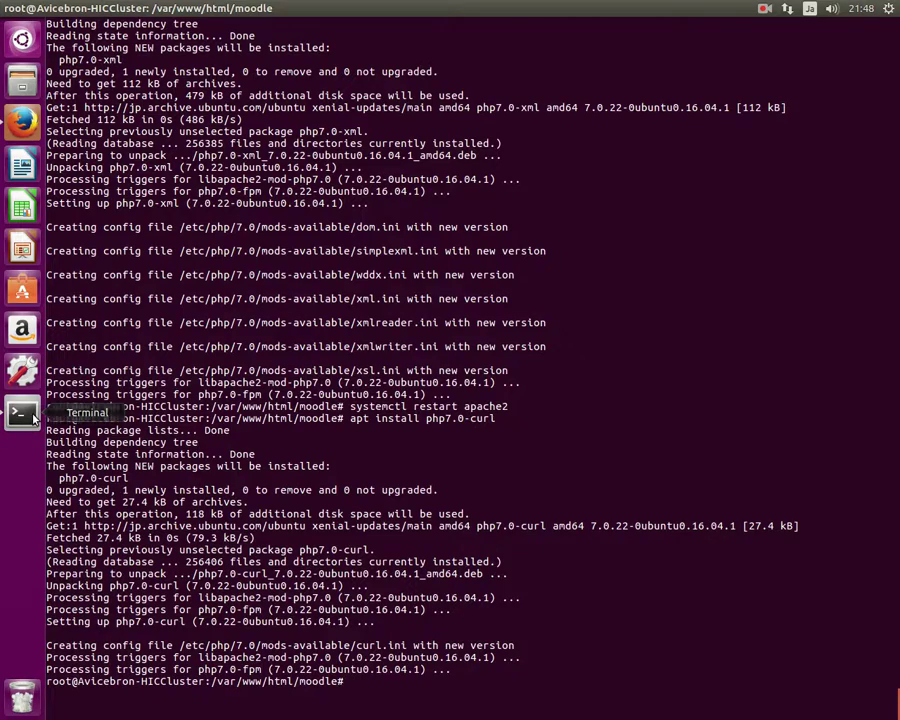
{"action": "type", "text": "php"}
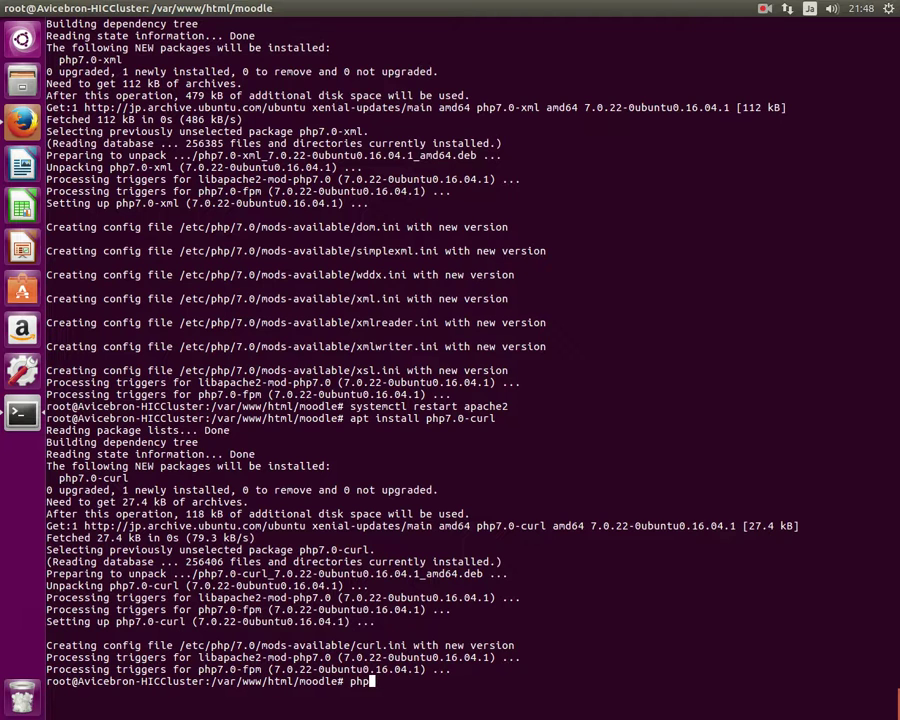
{"action": "type", "text": "7"}
{"action": "key", "text": "BackSpace"}
{"action": "key", "text": "BackSpace"}
{"action": "key", "text": "BackSpace"}
{"action": "key", "text": "BackSpace"}
{"action": "key", "text": "Up"}
{"action": "key", "text": "BackSpace"}
{"action": "key", "text": "BackSpace"}
{"action": "key", "text": "BackSpace"}
{"action": "key", "text": "BackSpace"}
{"action": "type", "text": "zip"}
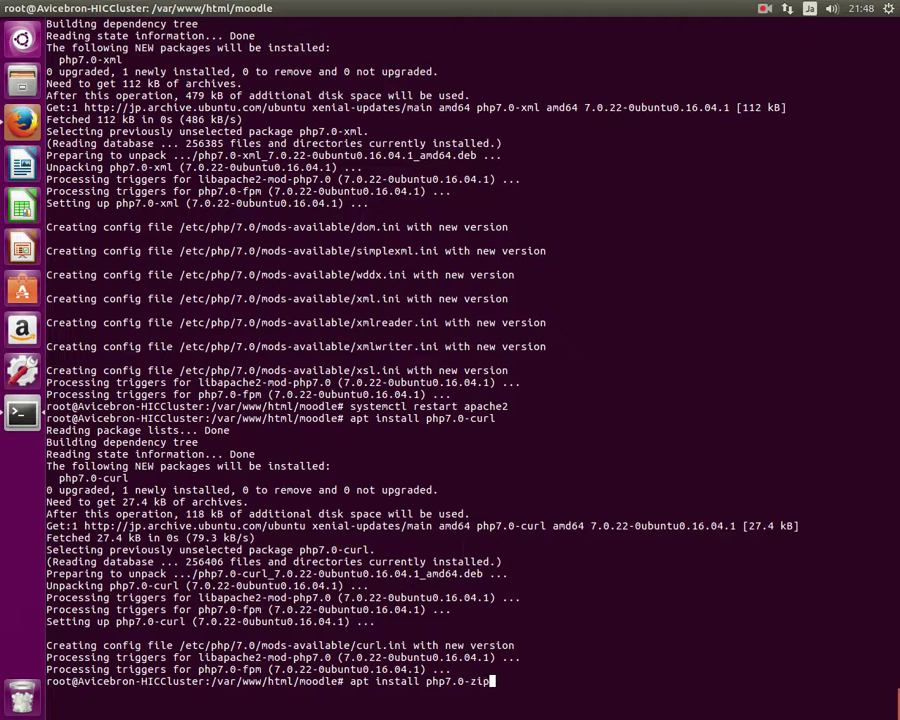
{"action": "type", "text": " php7.0-gd php7.0"}
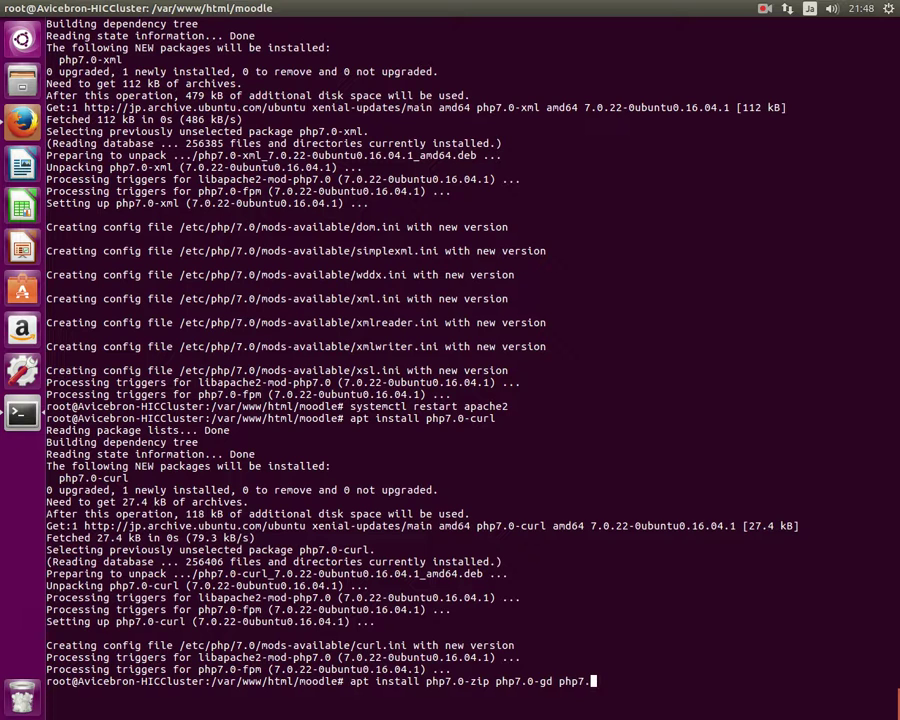
{"action": "type", "text": "-xmlrpc php7.0-"}
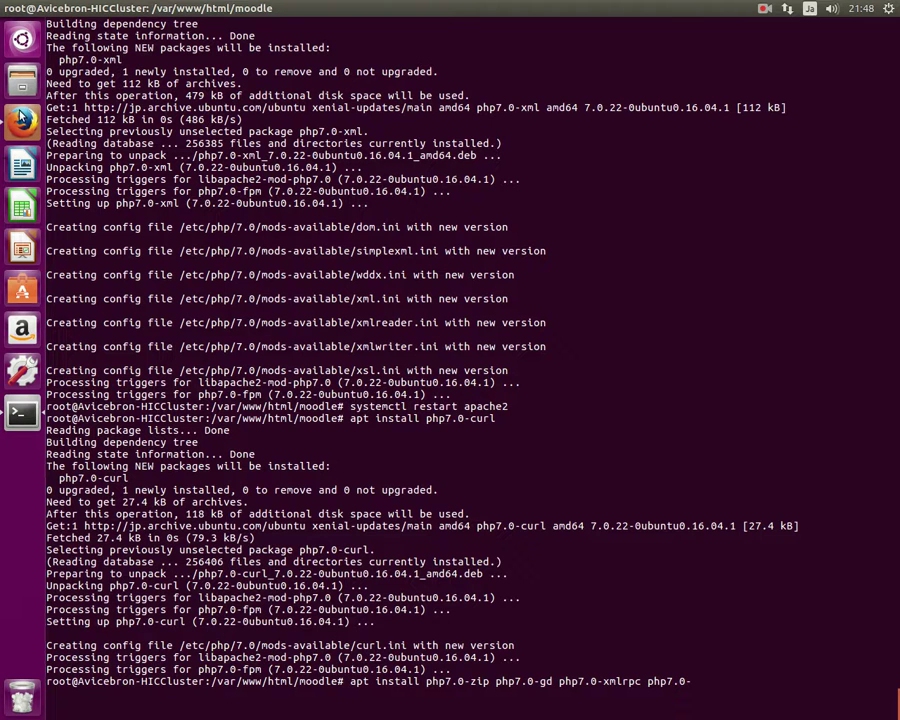
{"action": "left_click", "coordinate": [22, 120]}
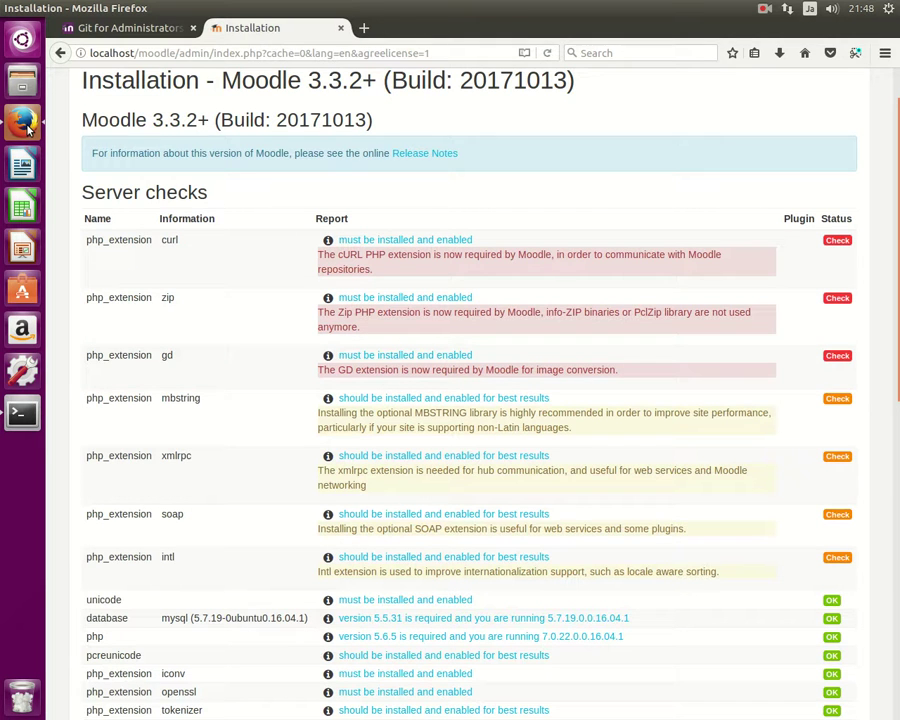
{"action": "left_click", "coordinate": [22, 412]}
{"action": "type", "text": "mbstring"}
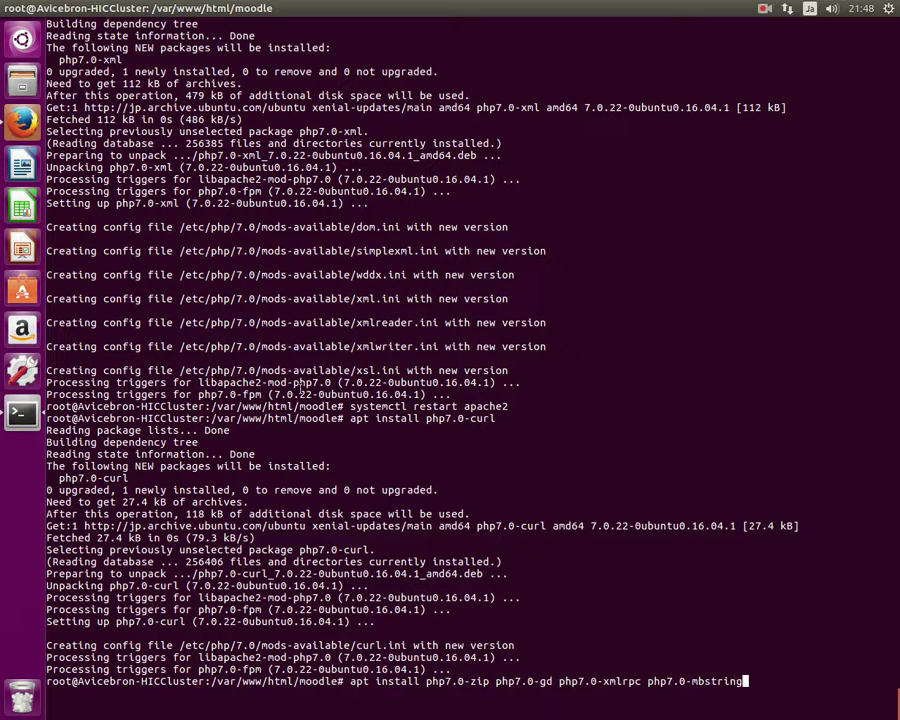
{"action": "left_click", "coordinate": [22, 121]}
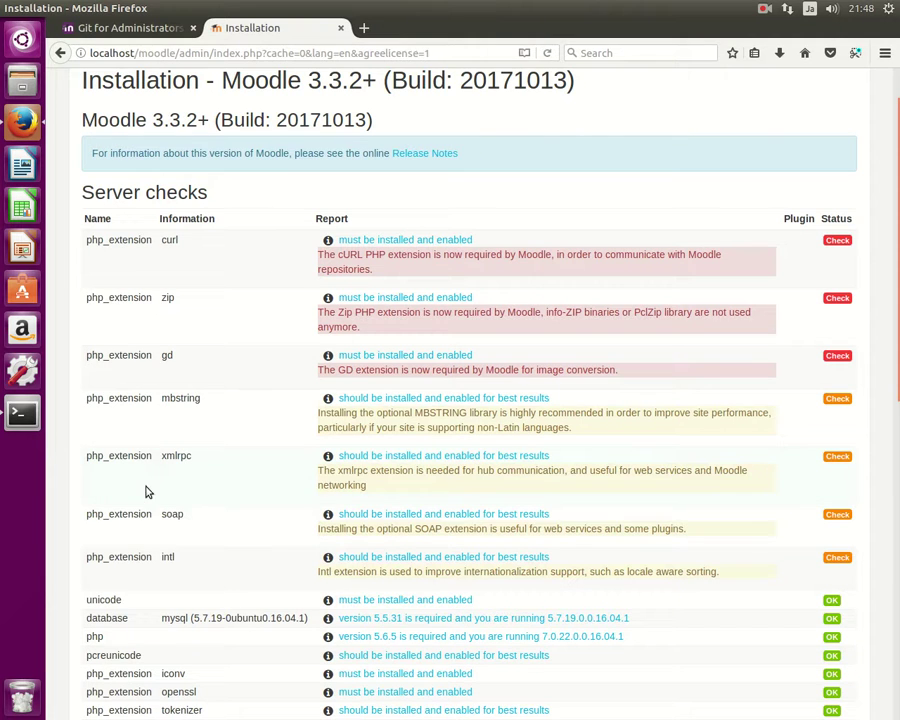
{"action": "left_click", "coordinate": [22, 424]}
{"action": "type", "text": "php7.0-zip php7.0-gd php7.0-xmlrpc php7.0-mbstring php7.0"}
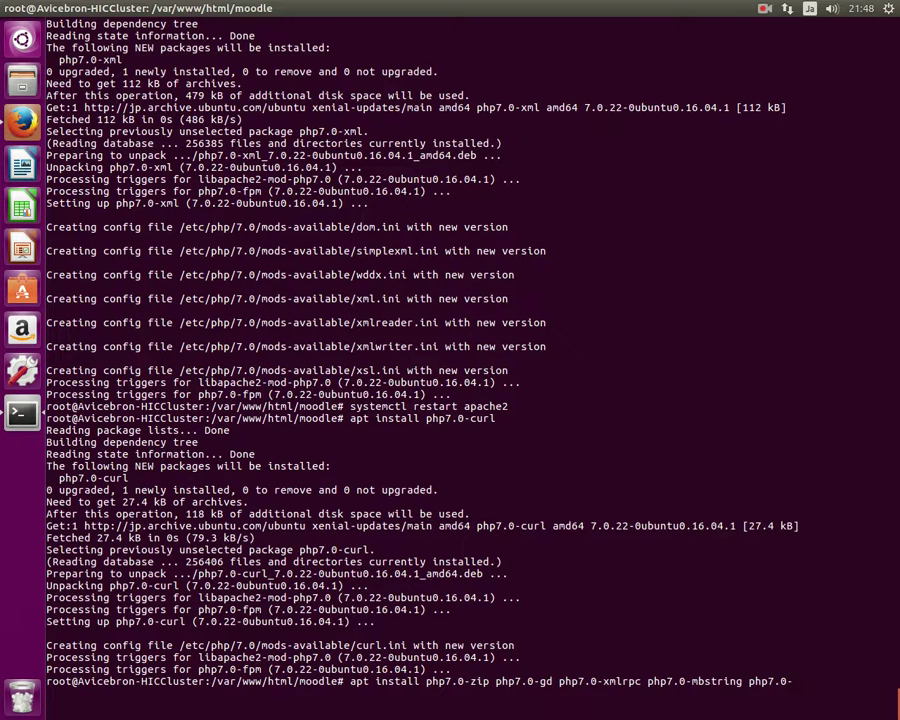
{"action": "type", "text": "-soap php7.0-intl"}
{"action": "key", "text": "Return"}
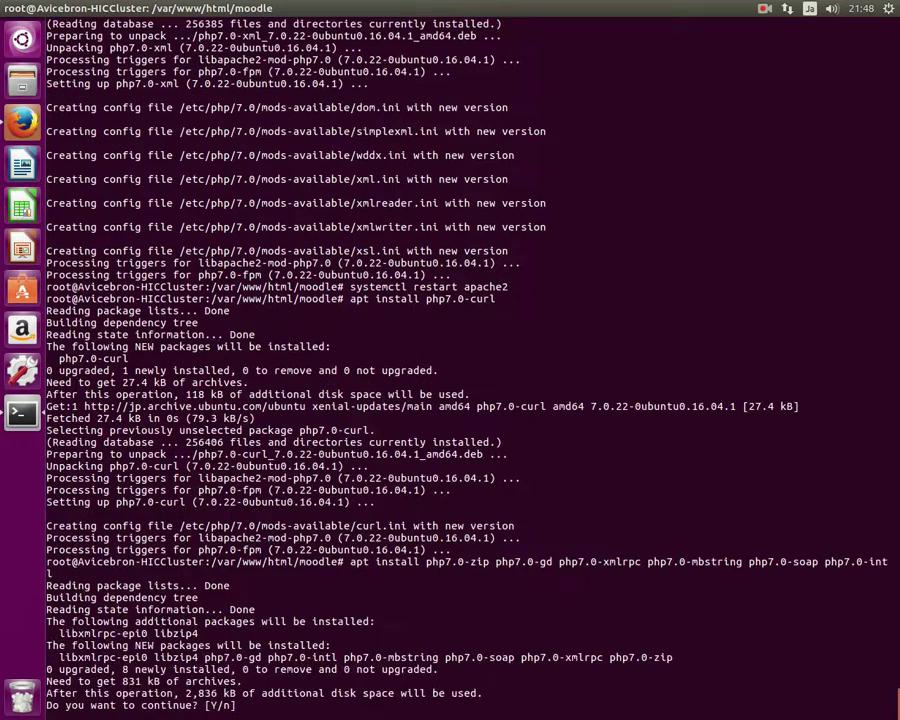
Confirm the eight-package extension install with y, then rerun 'systemctl restart apache2'.
{"action": "type", "text": "y"}
{"action": "key", "text": "Return"}
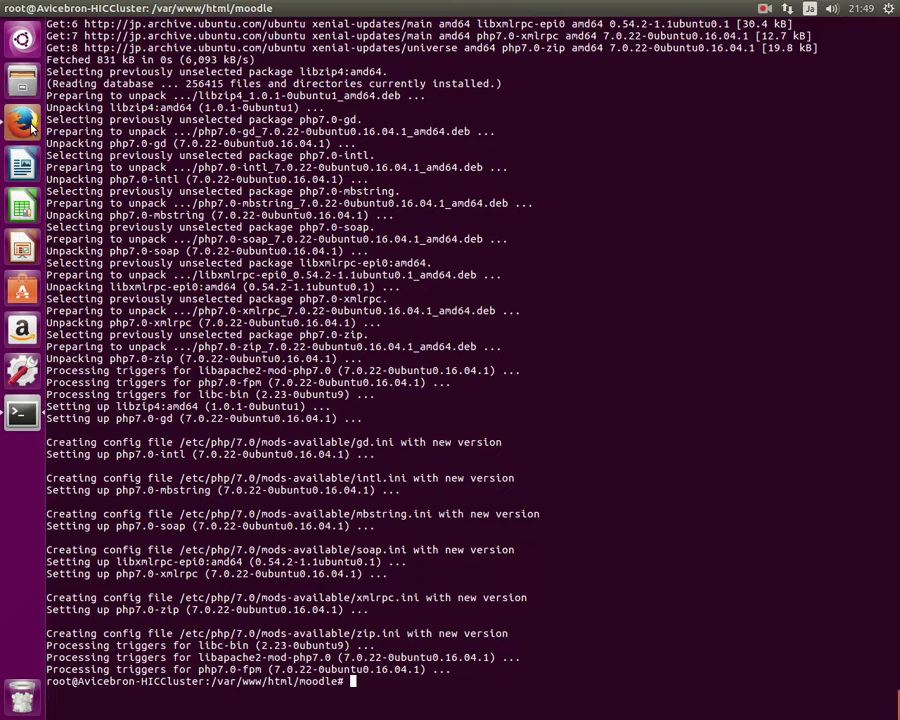
{"action": "key", "text": "Up"}
{"action": "key", "text": "Up"}
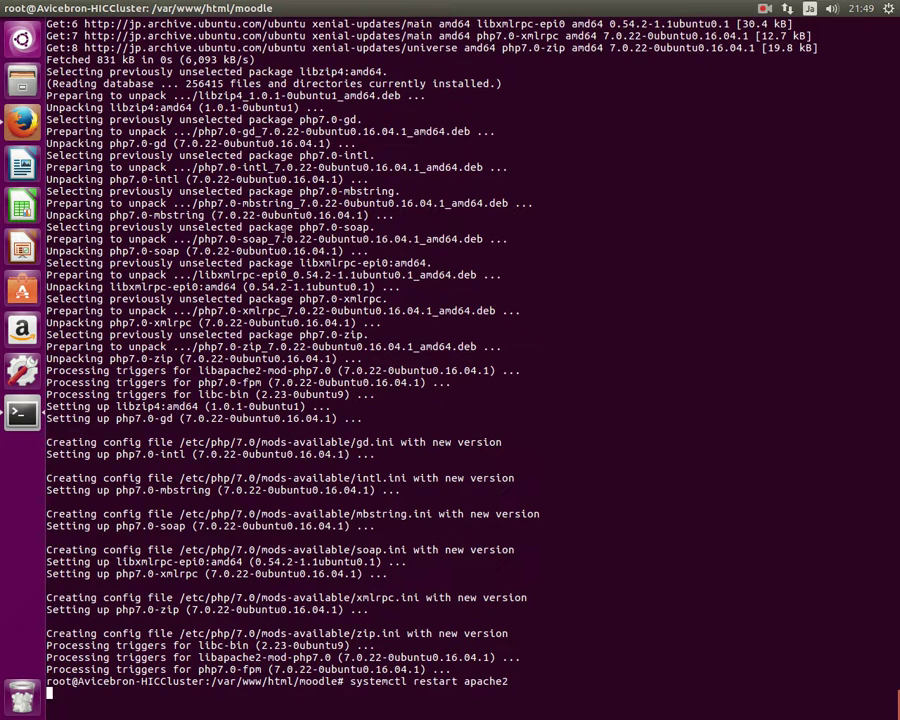
{"action": "key", "text": "Return"}
{"action": "left_click", "coordinate": [28, 124]}
{"action": "scroll", "coordinate": [414, 520], "scroll_direction": "down", "scroll_amount": 10}
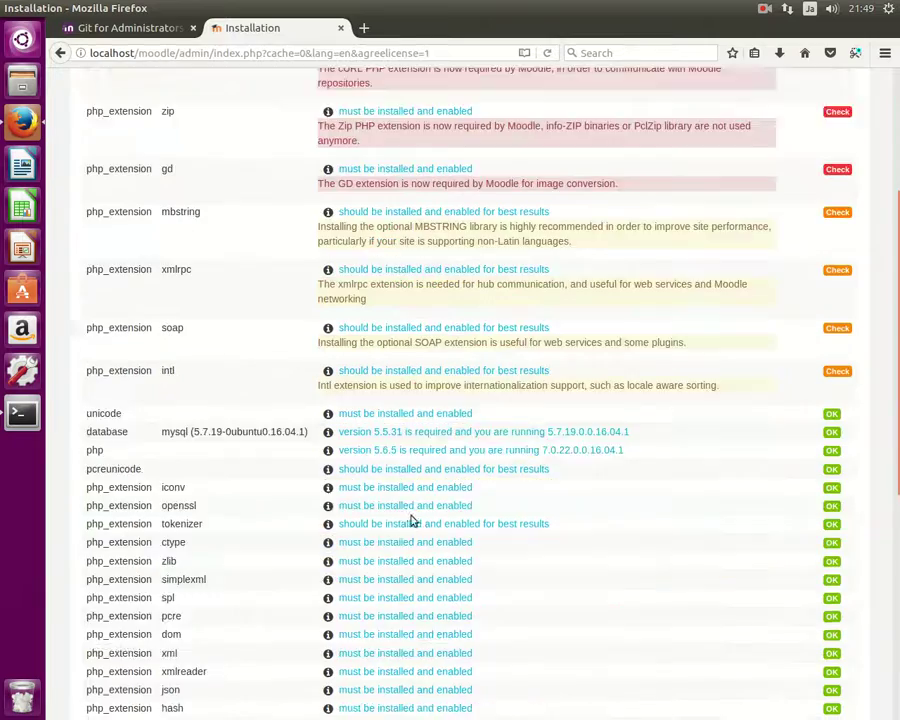
{"action": "left_click", "coordinate": [472, 579]}
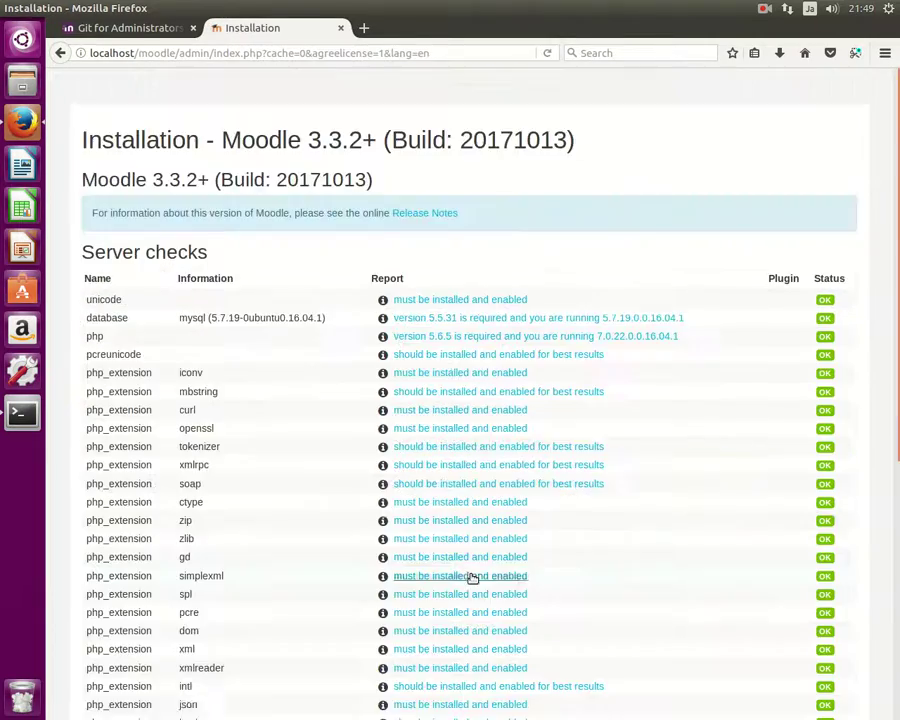
{"action": "scroll", "coordinate": [466, 540], "scroll_direction": "down", "scroll_amount": 10}
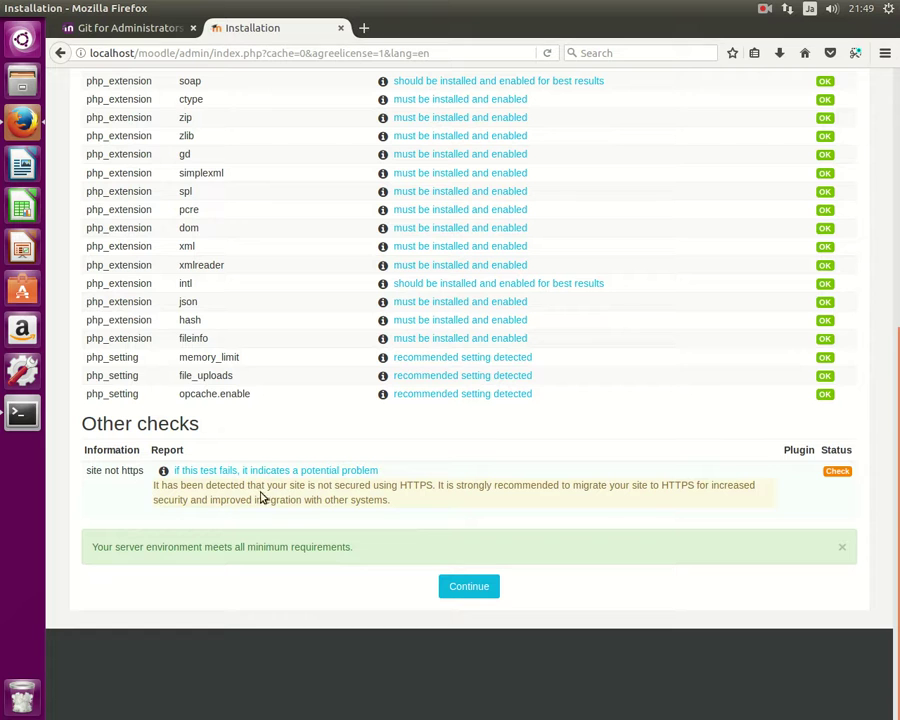
{"action": "left_click_drag", "start_coordinate": [139, 471], "coordinate": [104, 474]}
{"action": "left_click", "coordinate": [106, 472]}
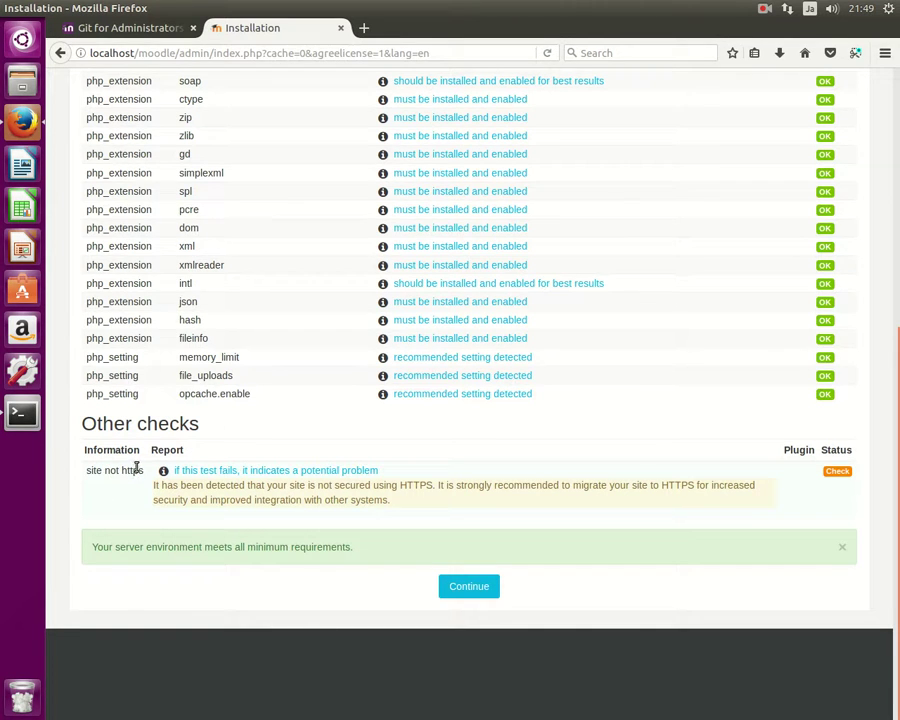
{"action": "left_click_drag", "start_coordinate": [143, 472], "coordinate": [101, 471]}
{"action": "left_click", "coordinate": [22, 414]}
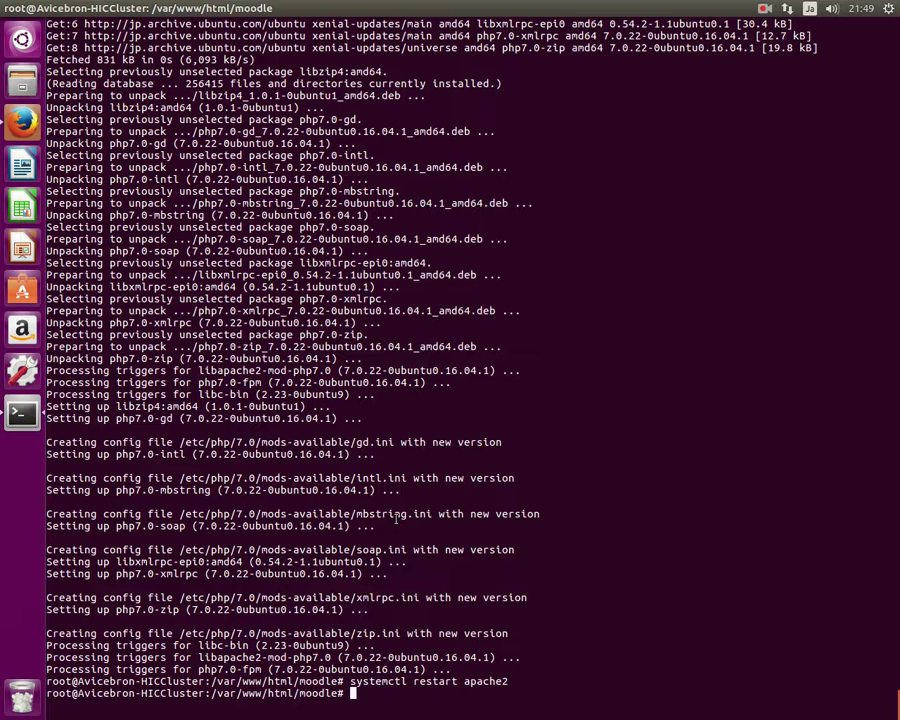
Enable Apache's ssl module with 'a2enmod ssl'.
{"action": "type", "text": "a"}
{"action": "type", "text": "2enmod ssl"}
{"action": "key", "text": "Return"}
Discard a half-typed a2ensite line and start a 'cat /etc/apac' command.
{"action": "type", "text": "a2en"}
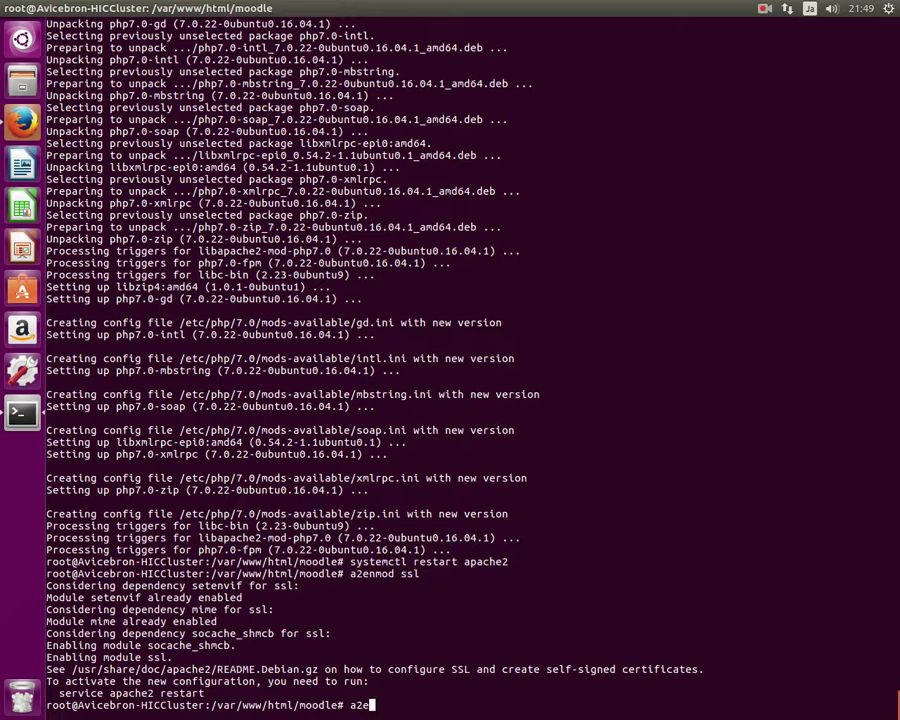
{"action": "type", "text": "site"}
{"action": "type", "text": "defau"}
{"action": "type", "text": "l"}
{"action": "type", "text": "t"}
{"action": "key", "text": "BackSpace"}
{"action": "key", "text": "BackSpace"}
{"action": "key", "text": "BackSpace"}
{"action": "key", "text": "BackSpace"}
{"action": "key", "text": "BackSpace"}
{"action": "key", "text": "BackSpace"}
{"action": "key", "text": "BackSpace"}
{"action": "key", "text": "BackSpace"}
{"action": "key", "text": "BackSpace"}
{"action": "key", "text": "BackSpace"}
{"action": "key", "text": "BackSpace"}
{"action": "key", "text": "BackSpace"}
{"action": "key", "text": "BackSpace"}
{"action": "key", "text": "BackSpace"}
{"action": "key", "text": "BackSpace"}
{"action": "type", "text": "cat /etc/apac"}
Run cat on the completed /etc/apache2/sites-available/ path.
{"action": "key", "text": "Tab"}
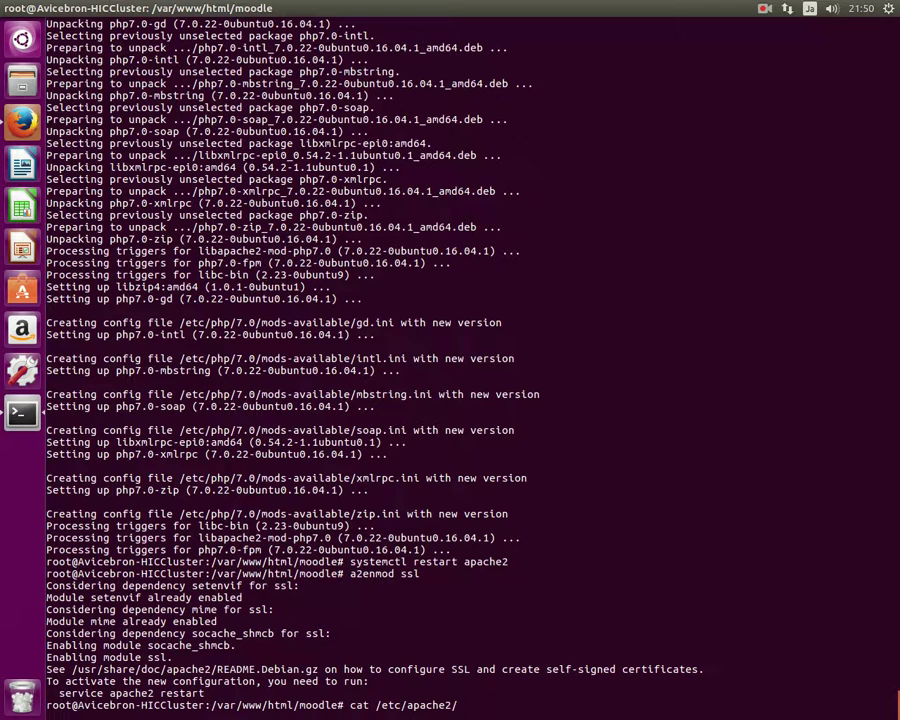
{"action": "key", "text": "Tab"}
{"action": "key", "text": "Tab"}
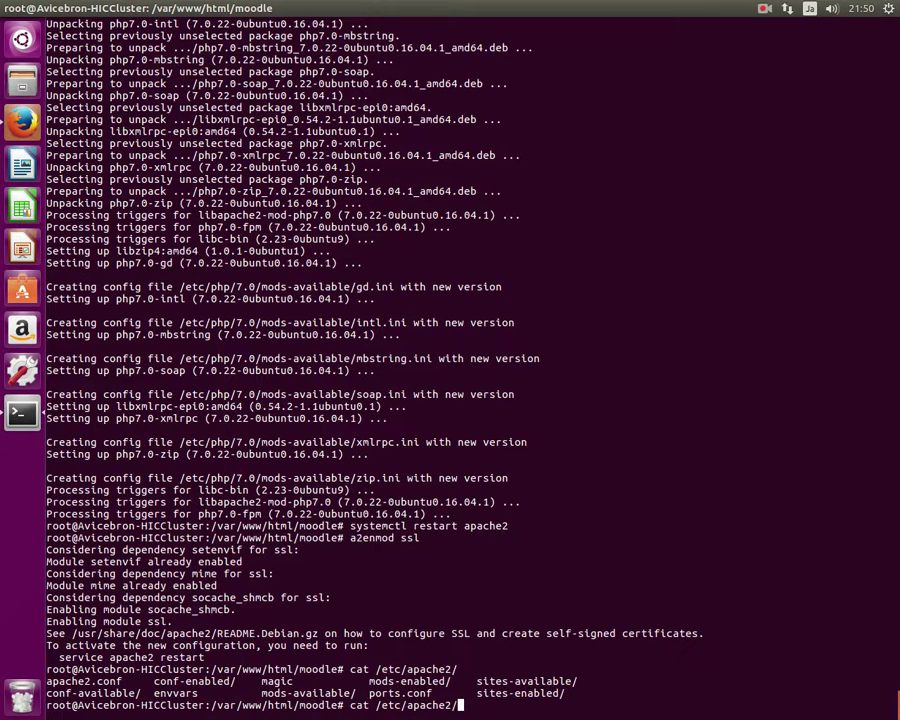
{"action": "type", "text": "sit"}
{"action": "key", "text": "Tab"}
{"action": "type", "text": "a"}
{"action": "key", "text": "Tab"}
{"action": "key", "text": "Return"}
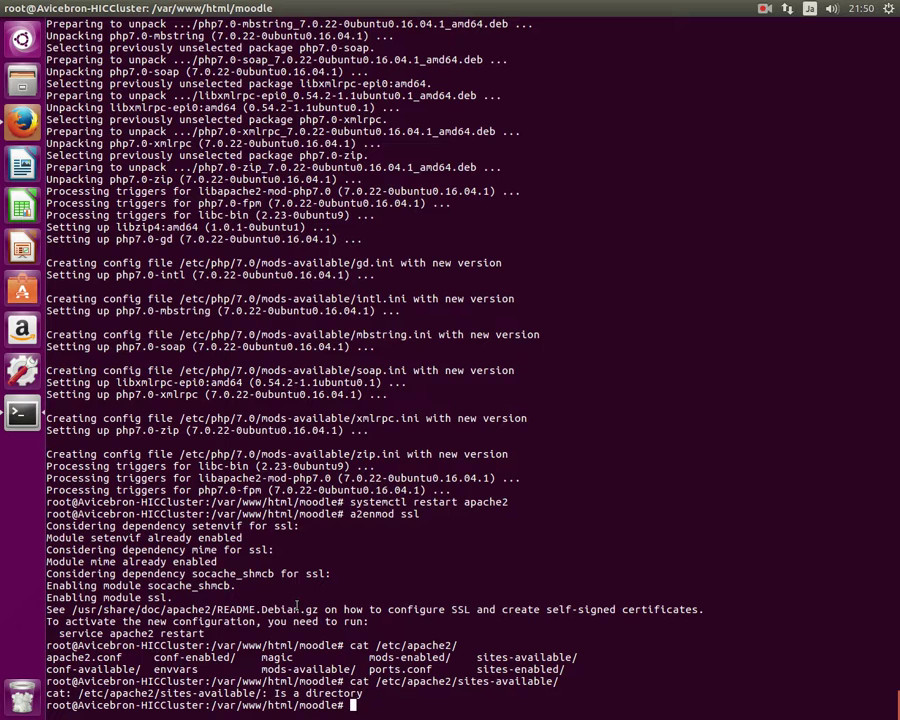
List /etc/apache2/sites-available/ and mark the default-ssl.conf file name.
{"action": "key", "text": "Up"}
{"action": "key", "text": "Left"}
{"action": "key", "text": "Left"}
{"action": "key", "text": "Left"}
{"action": "key", "text": "Left"}
{"action": "key", "text": "Left"}
{"action": "key", "text": "Left"}
{"action": "key", "text": "Left"}
{"action": "key", "text": "Left"}
{"action": "key", "text": "Left"}
{"action": "key", "text": "Left"}
{"action": "key", "text": "Left"}
{"action": "key", "text": "Left"}
{"action": "key", "text": "Left"}
{"action": "key", "text": "Left"}
{"action": "key", "text": "Left"}
{"action": "key", "text": "Left"}
{"action": "key", "text": "Left"}
{"action": "key", "text": "Left"}
{"action": "key", "text": "Left"}
{"action": "key", "text": "Left"}
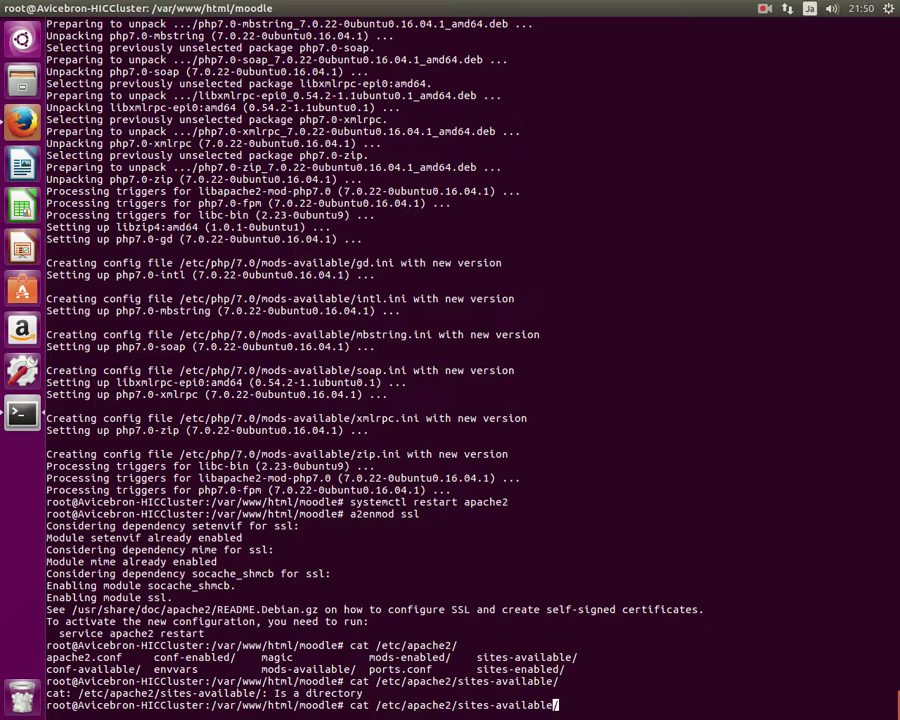
{"action": "key", "text": "BackSpace"}
{"action": "key", "text": "BackSpace"}
{"action": "key", "text": "BackSpace"}
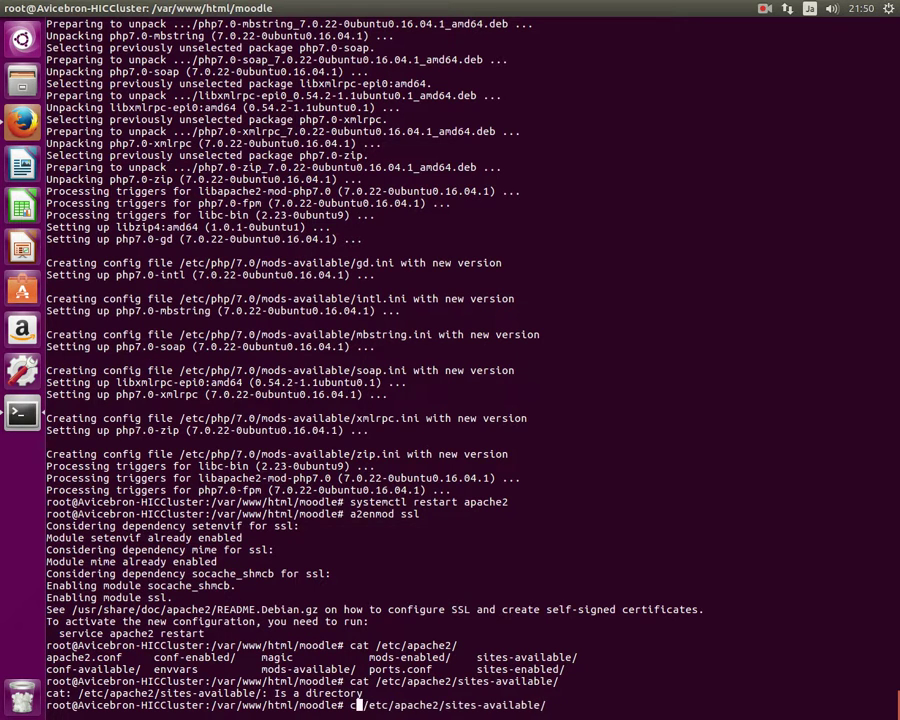
{"action": "type", "text": "ls"}
{"action": "key", "text": "Return"}
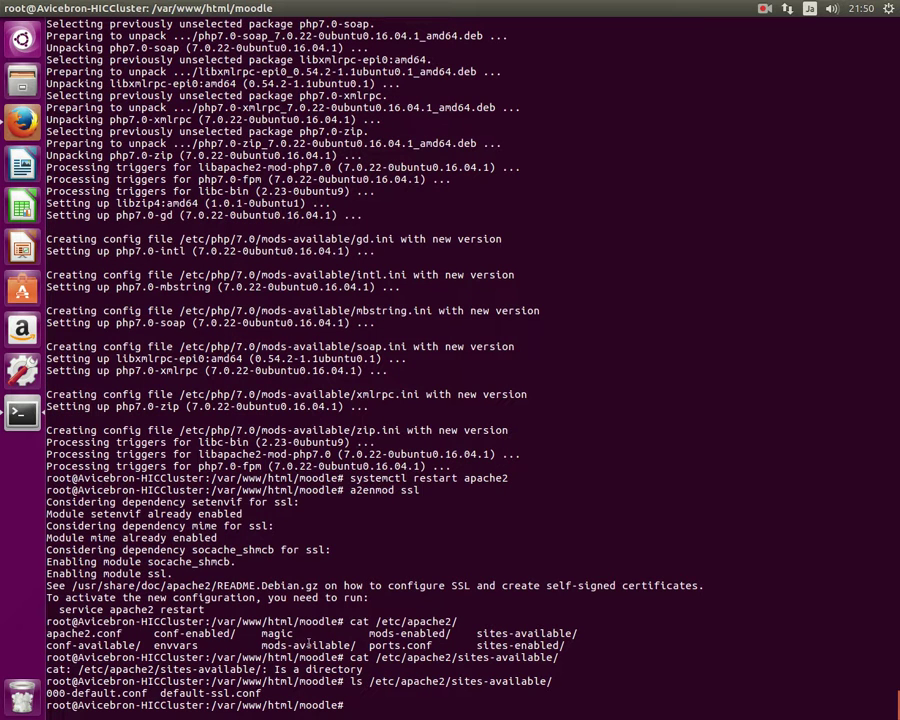
{"action": "left_click_drag", "start_coordinate": [263, 693], "coordinate": [215, 693]}
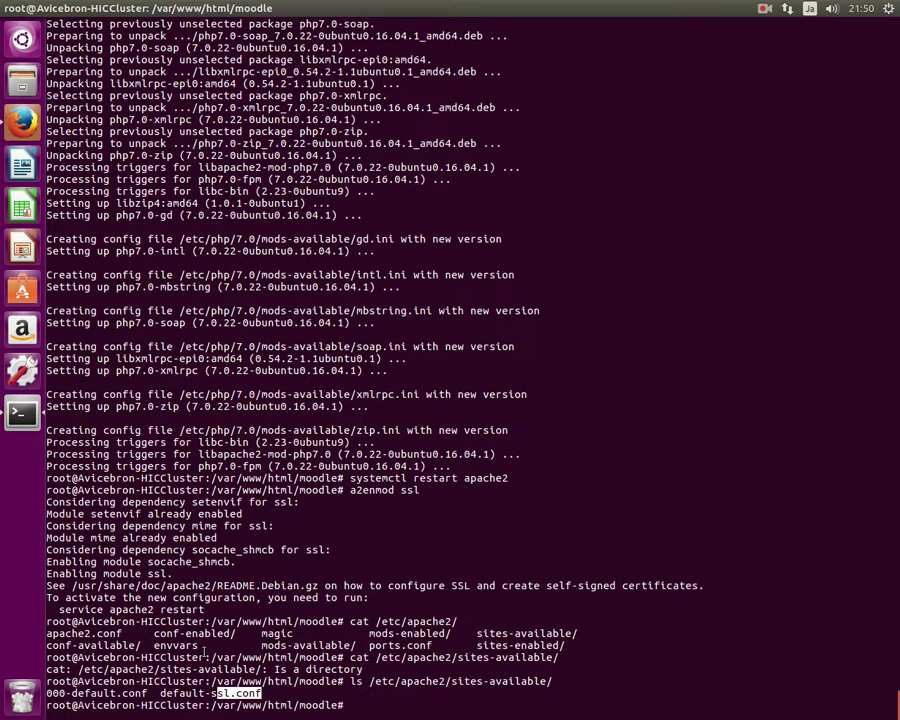
Enable the default-ssl.conf site with a2ensite and restart apache2.
{"action": "type", "text": "a2ensite default-"}
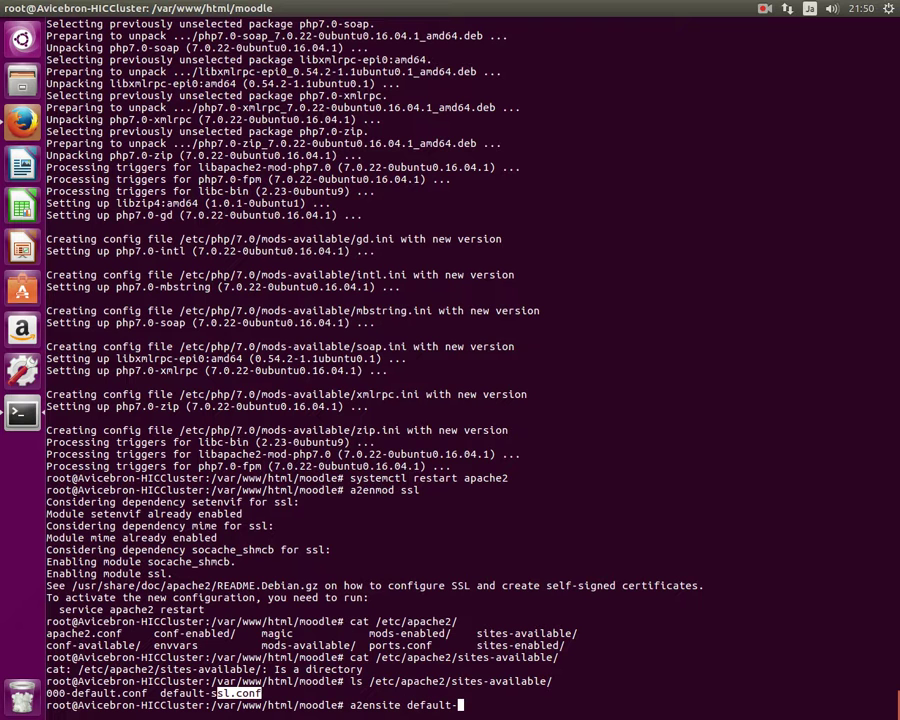
{"action": "type", "text": "ssl.conf"}
{"action": "key", "text": "Return"}
{"action": "key", "text": "Up"}
{"action": "key", "text": "Up"}
{"action": "key", "text": "Up"}
{"action": "key", "text": "Up"}
{"action": "key", "text": "Up"}
{"action": "key", "text": "Up"}
{"action": "key", "text": "Up"}
{"action": "key", "text": "Down"}
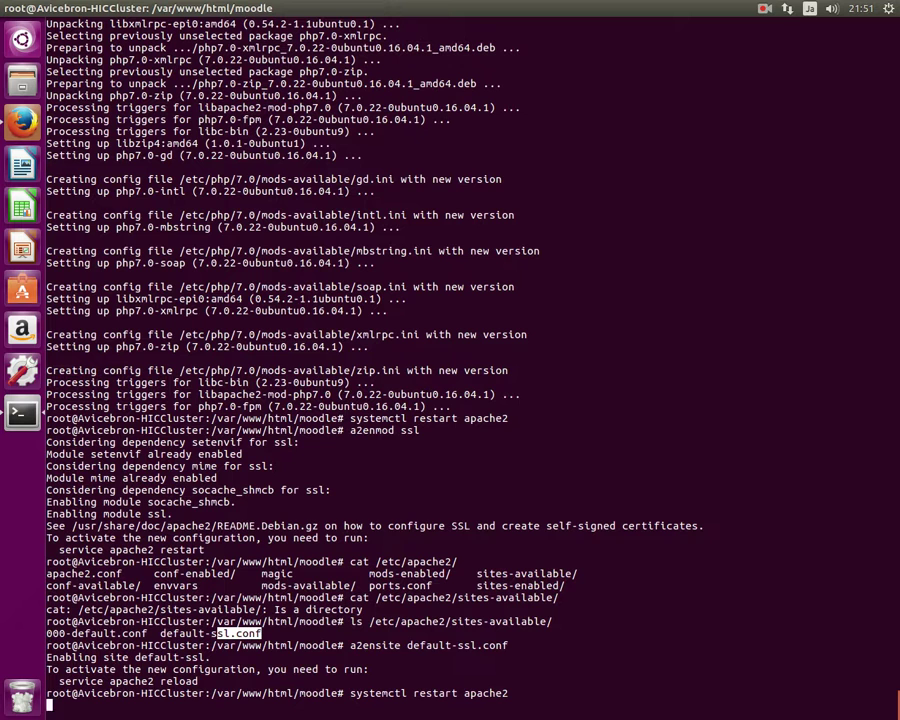
{"action": "key", "text": "Return"}
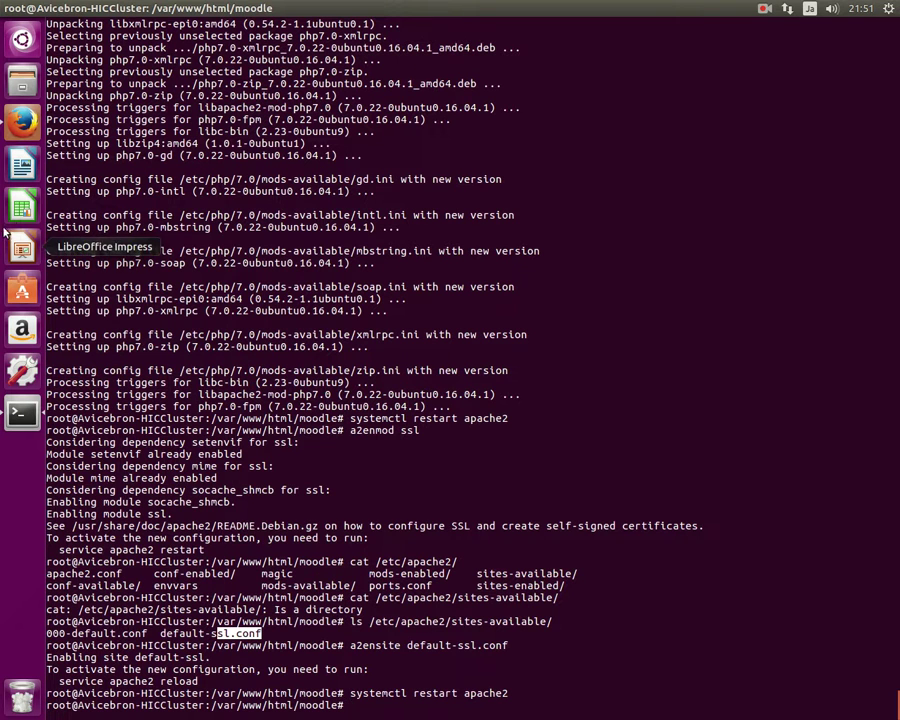
Try loading the installer at a mistyped 'httpps://' address, then go back to the checks.
{"action": "left_click", "coordinate": [24, 120]}
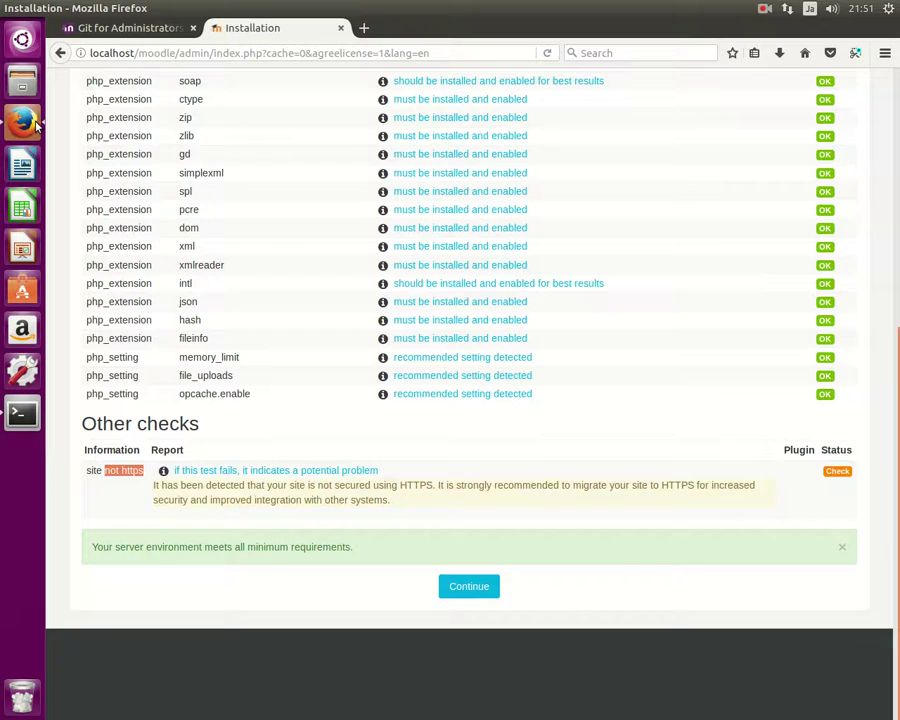
{"action": "scroll", "coordinate": [366, 532], "scroll_direction": "up", "scroll_amount": 6}
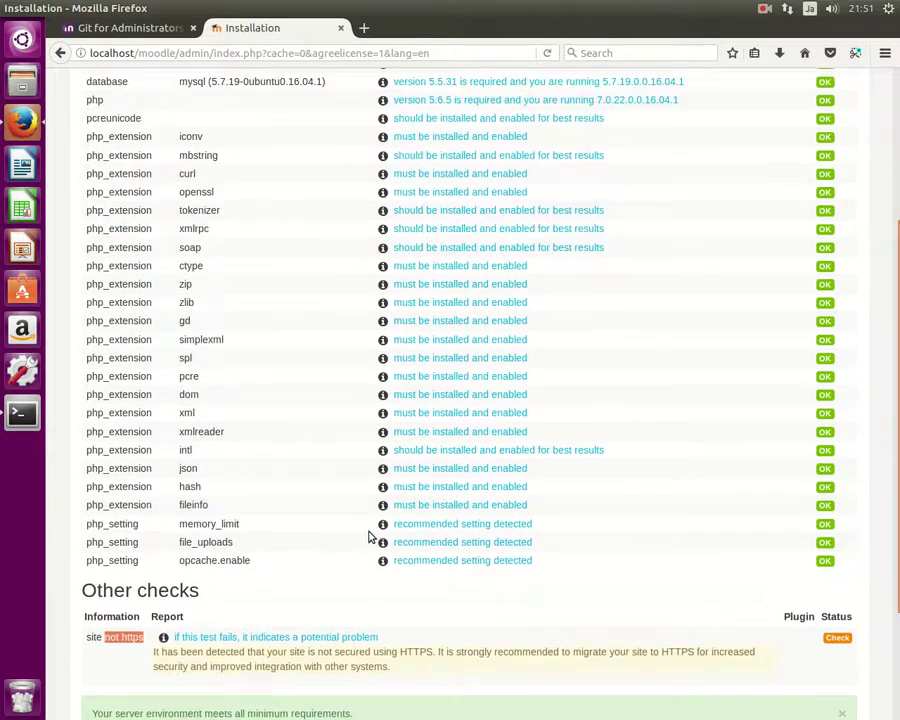
{"action": "scroll", "coordinate": [366, 532], "scroll_direction": "down", "scroll_amount": 3}
{"action": "scroll", "coordinate": [370, 537], "scroll_direction": "down", "scroll_amount": 3}
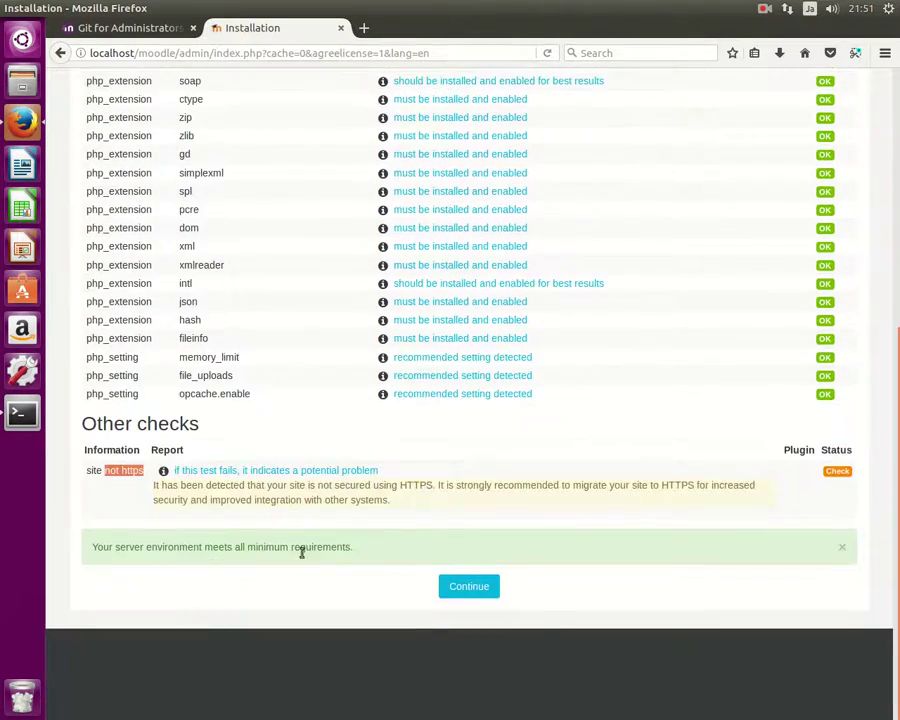
{"action": "scroll", "coordinate": [298, 546], "scroll_direction": "up", "scroll_amount": 2}
{"action": "scroll", "coordinate": [300, 548], "scroll_direction": "down", "scroll_amount": 2}
{"action": "scroll", "coordinate": [310, 538], "scroll_direction": "up", "scroll_amount": 3}
{"action": "scroll", "coordinate": [317, 330], "scroll_direction": "up", "scroll_amount": 3}
{"action": "scroll", "coordinate": [317, 328], "scroll_direction": "down", "scroll_amount": 5}
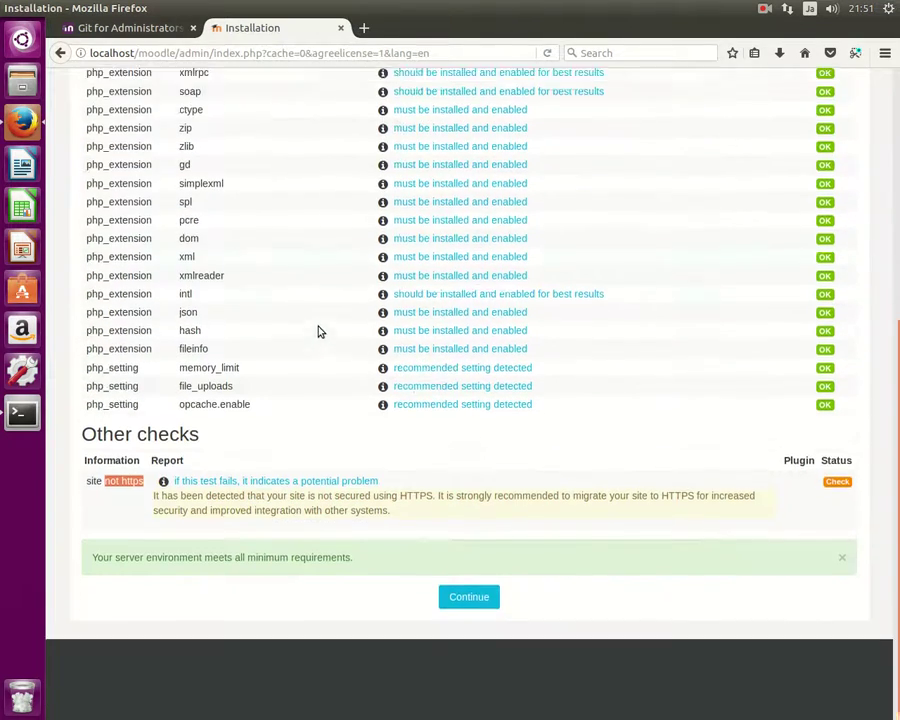
{"action": "left_click", "coordinate": [91, 52]}
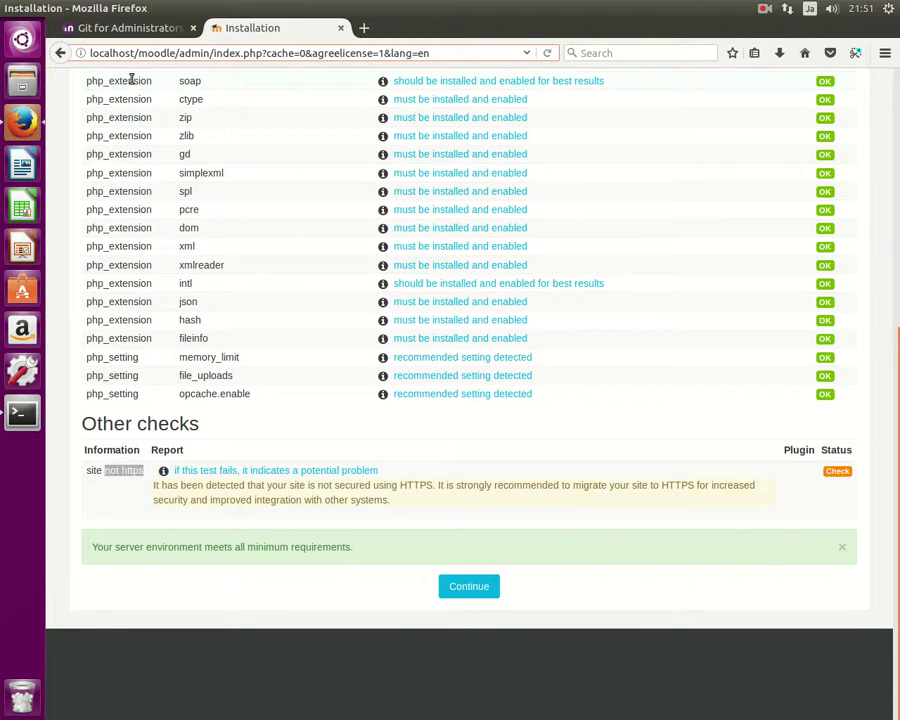
{"action": "type", "text": "http"}
{"action": "type", "text": "p"}
{"action": "type", "text": "s"}
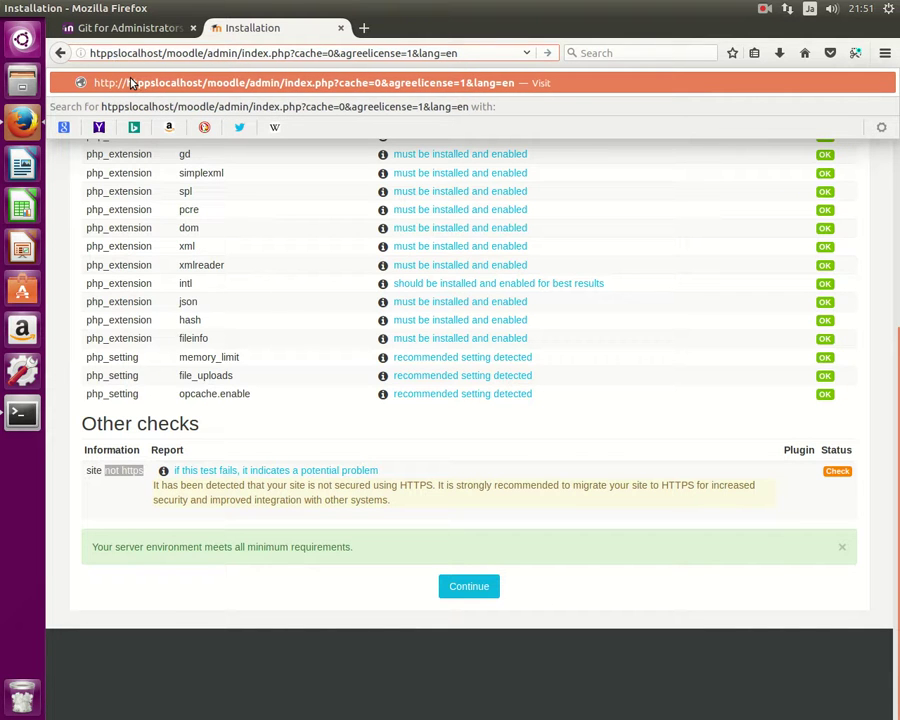
{"action": "type", "text": ":"}
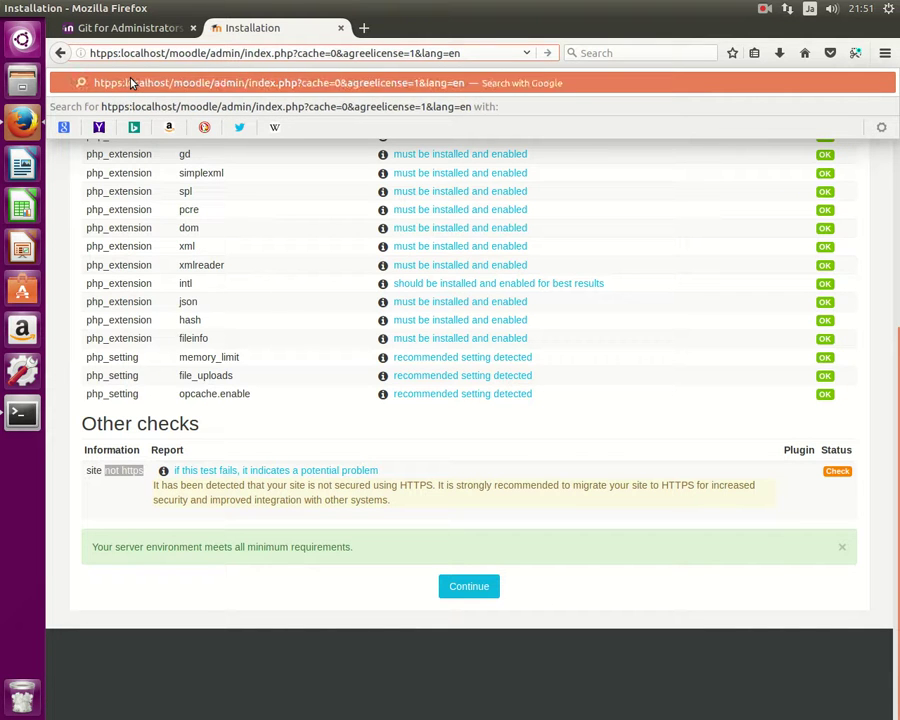
{"action": "type", "text": "//"}
{"action": "key", "text": "Return"}
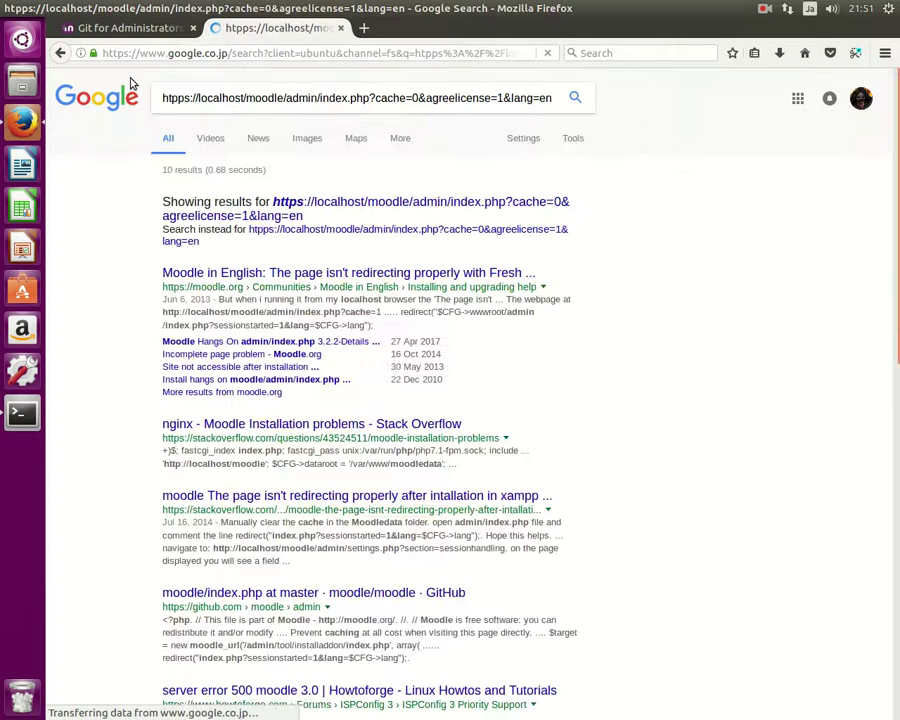
{"action": "left_click", "coordinate": [60, 53]}
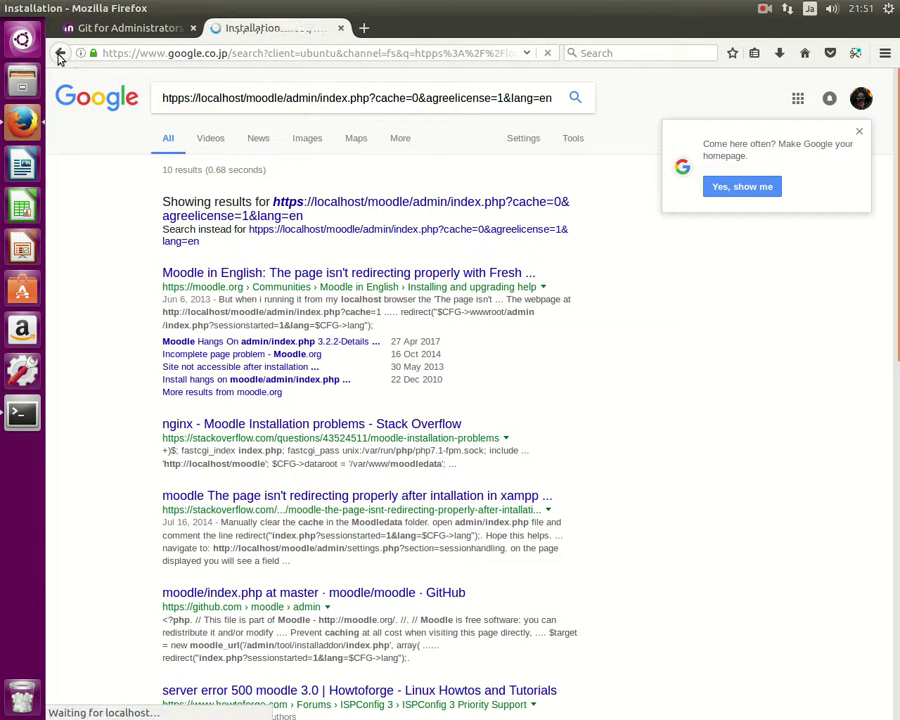
{"action": "left_click", "coordinate": [108, 60]}
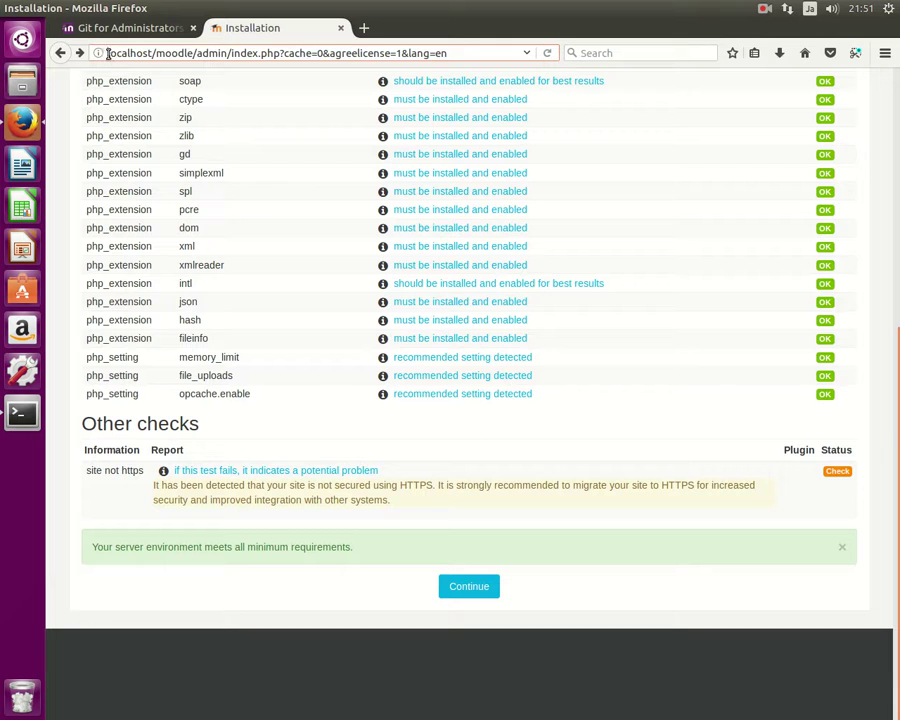
{"action": "type", "text": "http"}
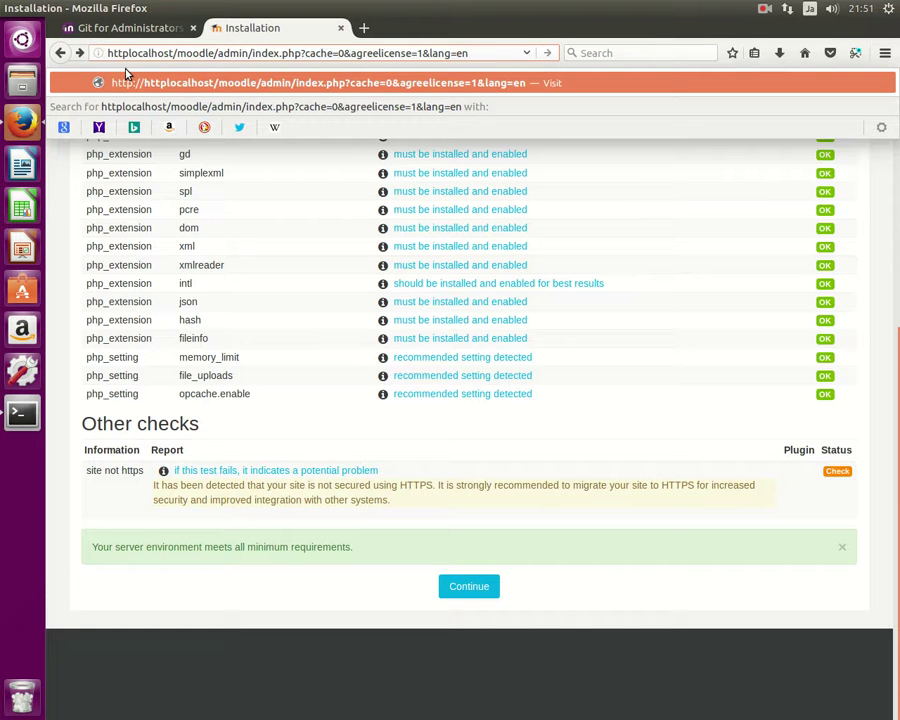
{"action": "type", "text": "s://"}
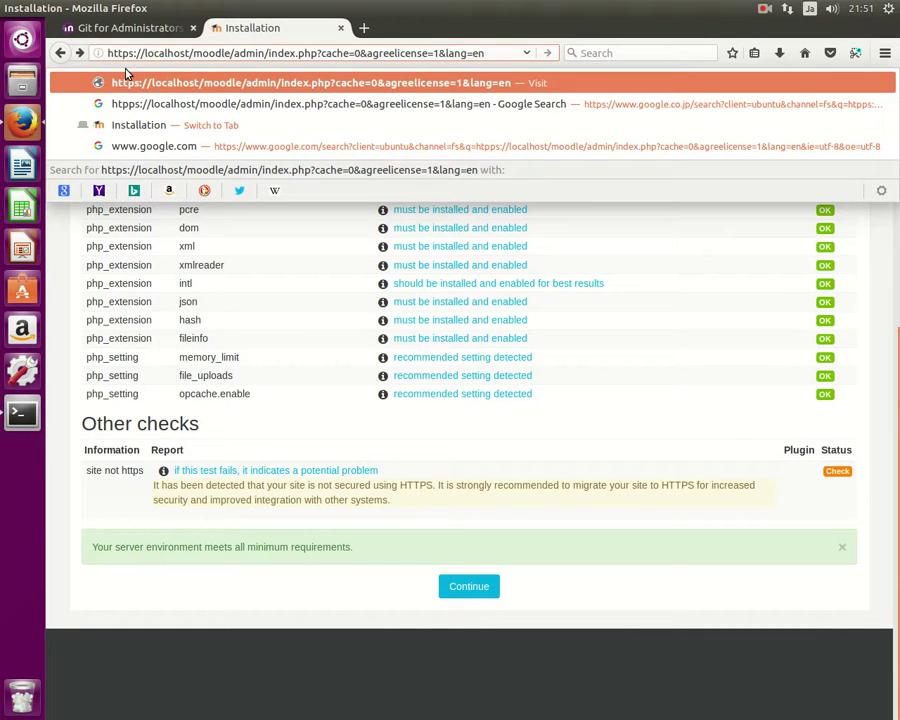
{"action": "key", "text": "Return"}
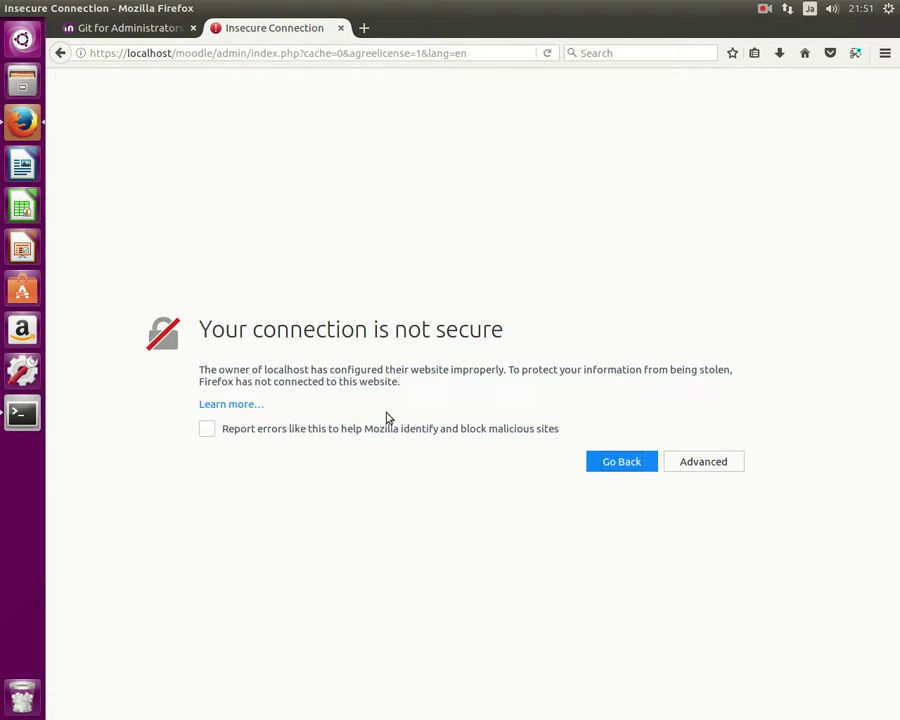
{"action": "left_click", "coordinate": [712, 461]}
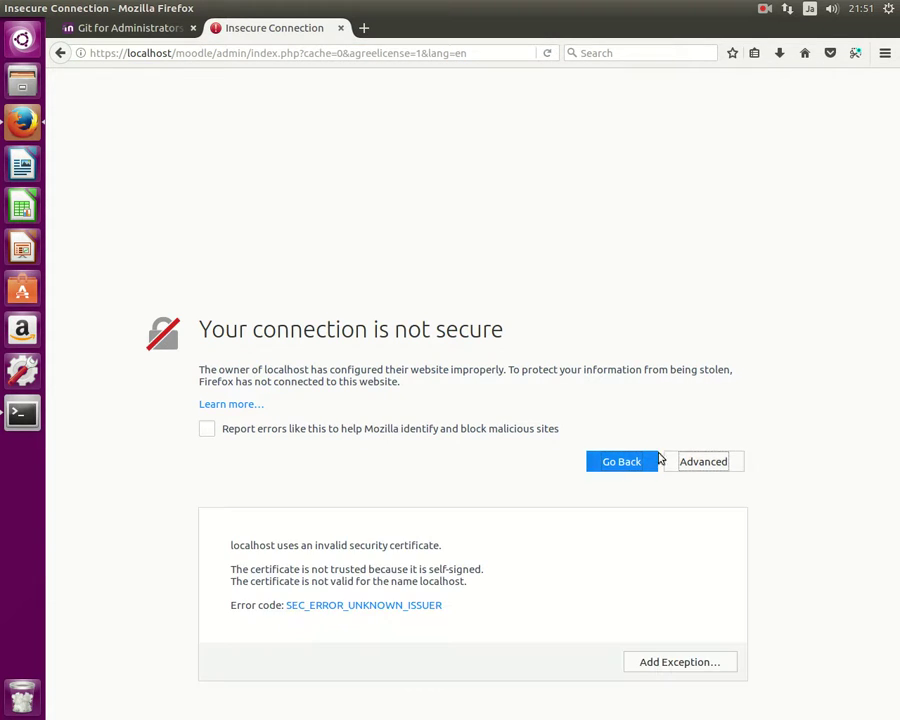
{"action": "left_click", "coordinate": [670, 667]}
{"action": "left_click", "coordinate": [358, 569]}
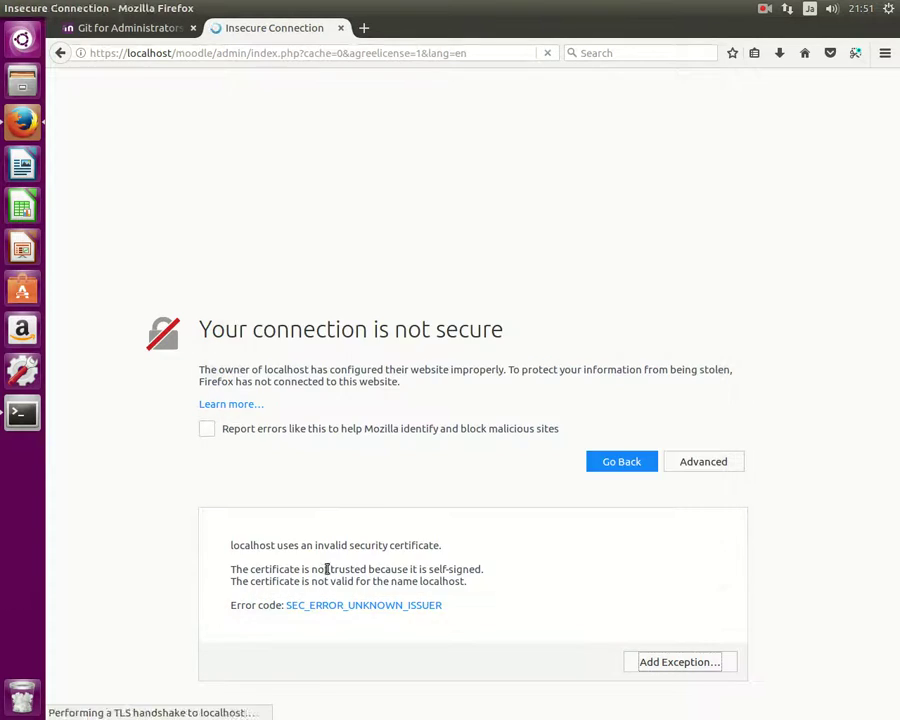
{"action": "scroll", "coordinate": [372, 333], "scroll_direction": "down", "scroll_amount": 3}
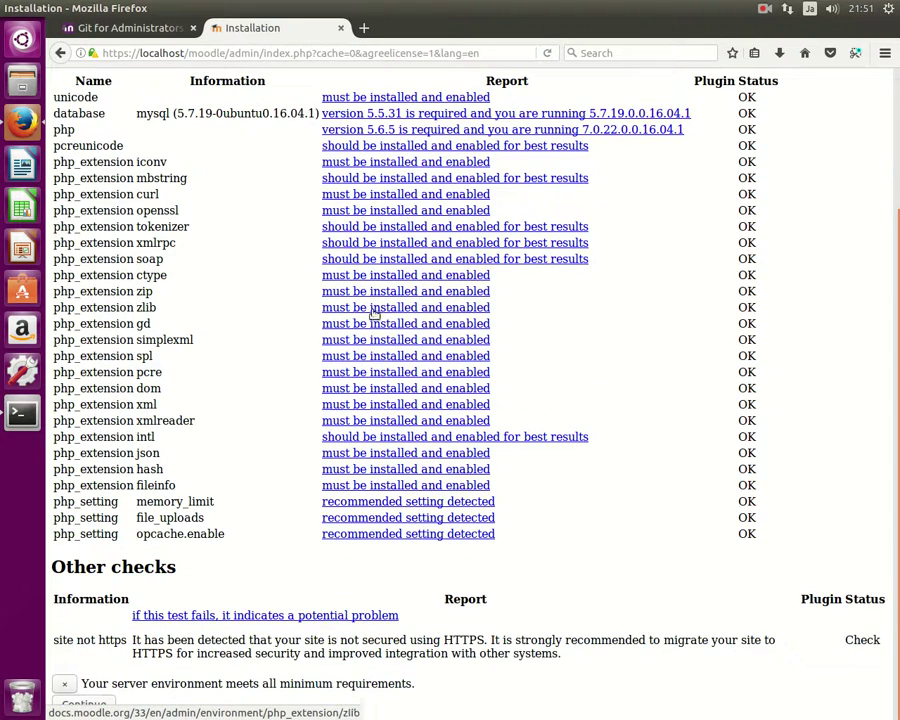
{"action": "left_click", "coordinate": [491, 56]}
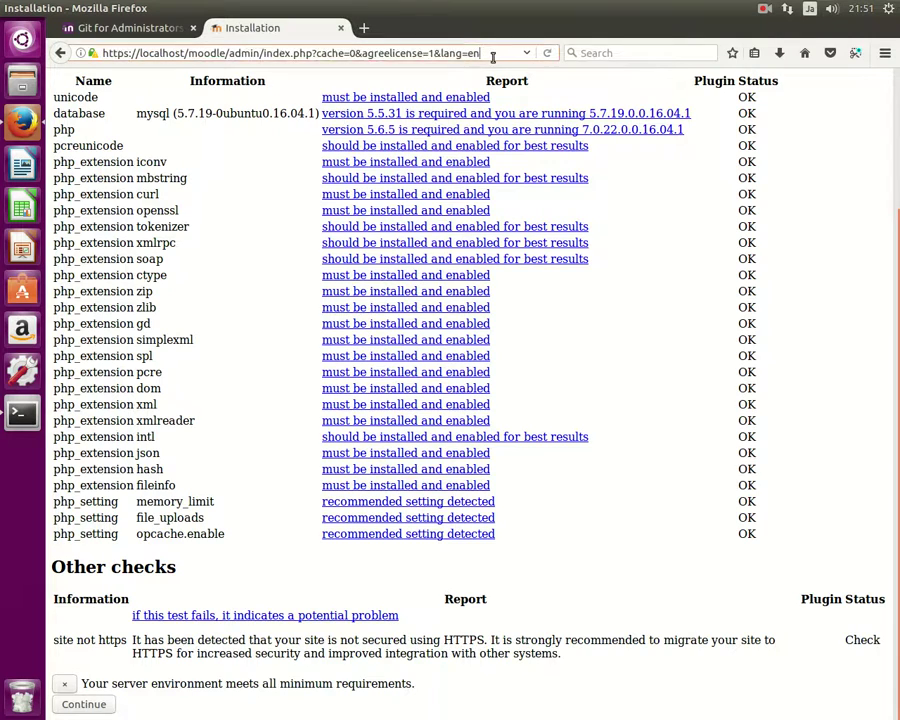
{"action": "key", "text": "Return"}
{"action": "scroll", "coordinate": [462, 291], "scroll_direction": "down", "scroll_amount": 3}
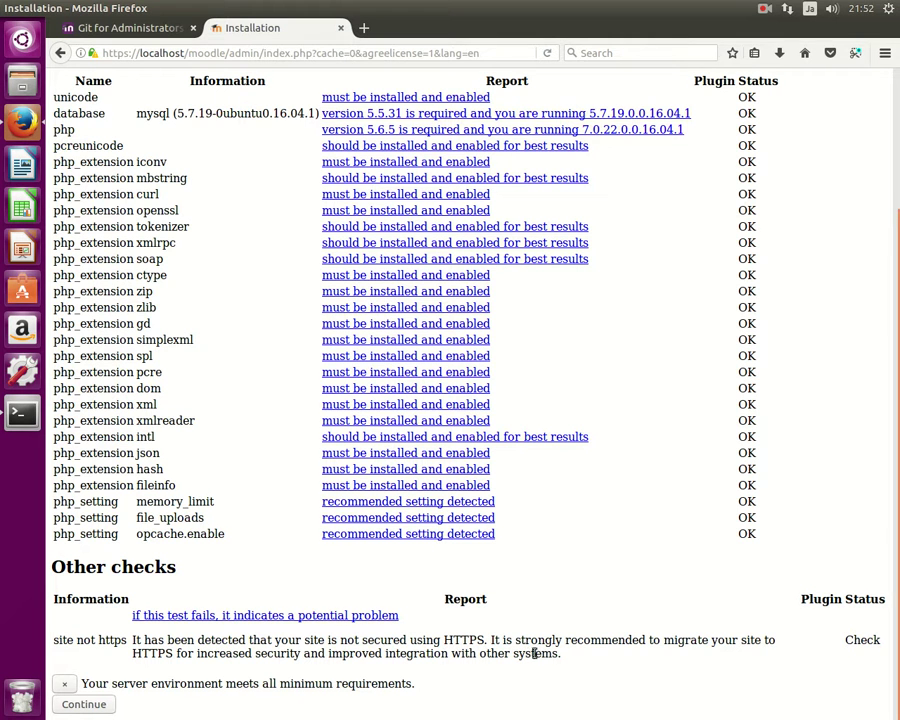
{"action": "scroll", "coordinate": [536, 653], "scroll_direction": "up", "scroll_amount": 3}
{"action": "scroll", "coordinate": [540, 647], "scroll_direction": "down", "scroll_amount": 1}
{"action": "scroll", "coordinate": [525, 584], "scroll_direction": "up", "scroll_amount": 1}
{"action": "scroll", "coordinate": [200, 160], "scroll_direction": "down", "scroll_amount": 1}
{"action": "scroll", "coordinate": [200, 160], "scroll_direction": "down", "scroll_amount": 2}
{"action": "left_click", "coordinate": [127, 53]}
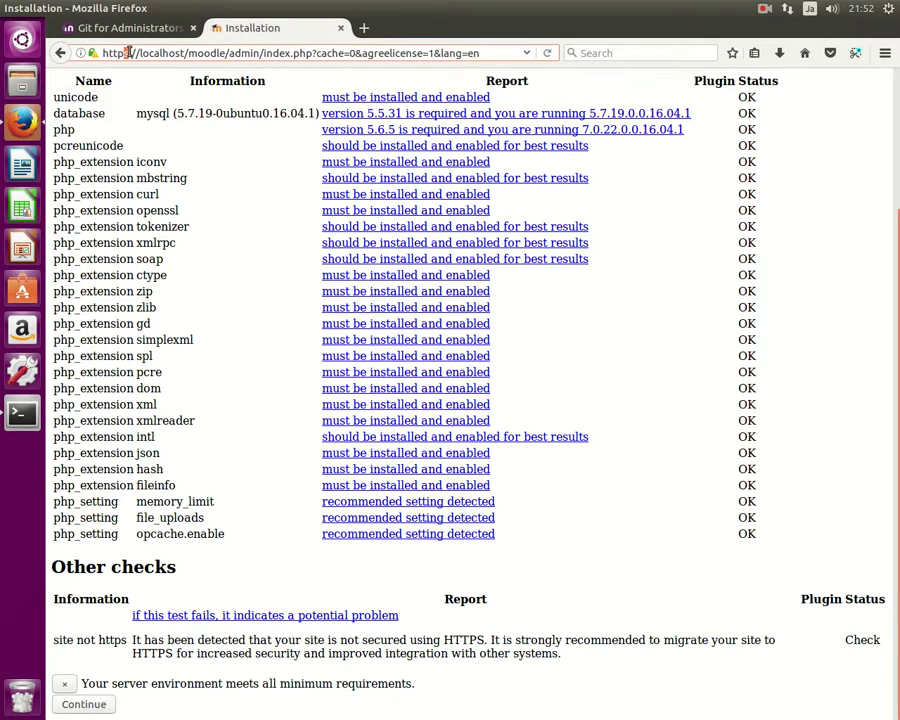
{"action": "key", "text": "alt+Tab"}
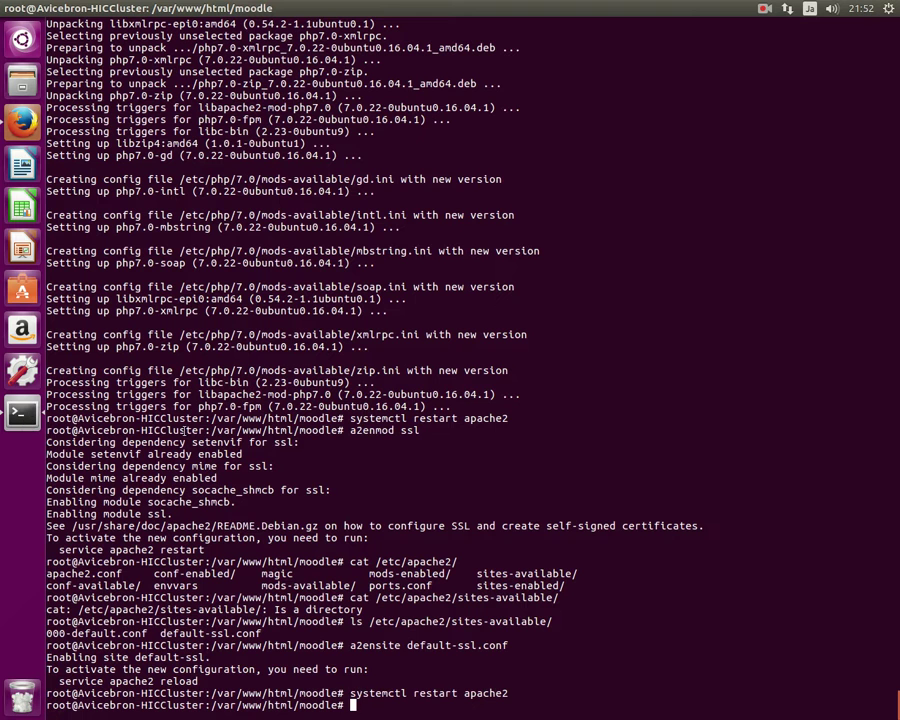
{"action": "key", "text": "Up"}
{"action": "key", "text": "Up"}
{"action": "key", "text": "Up"}
{"action": "key", "text": "Up"}
{"action": "key", "text": "Up"}
{"action": "key", "text": "Up"}
{"action": "key", "text": "Up"}
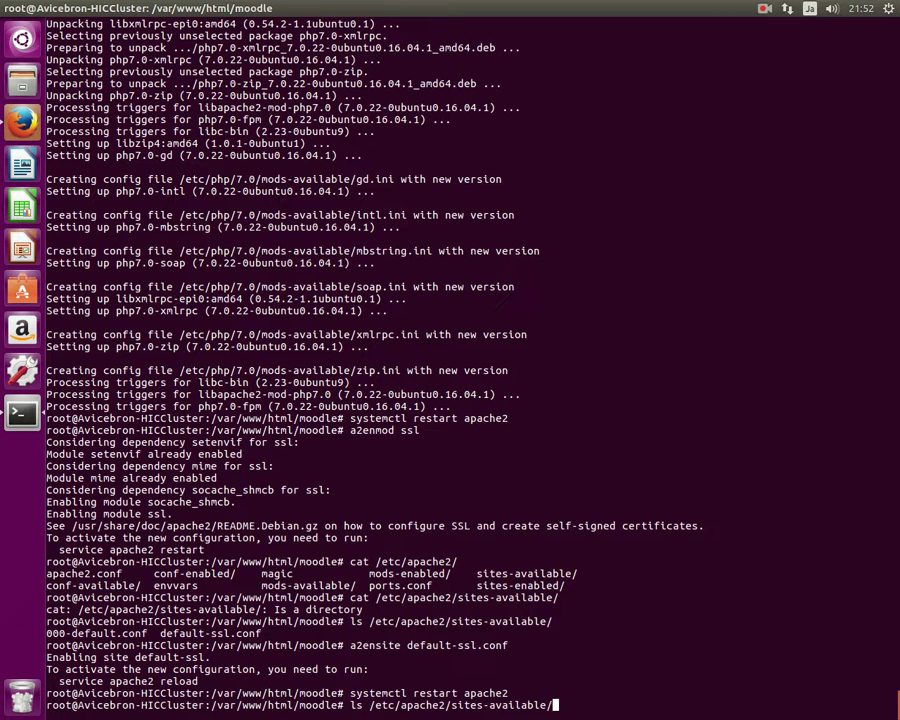
{"action": "key", "text": "Return"}
{"action": "key", "text": "Down"}
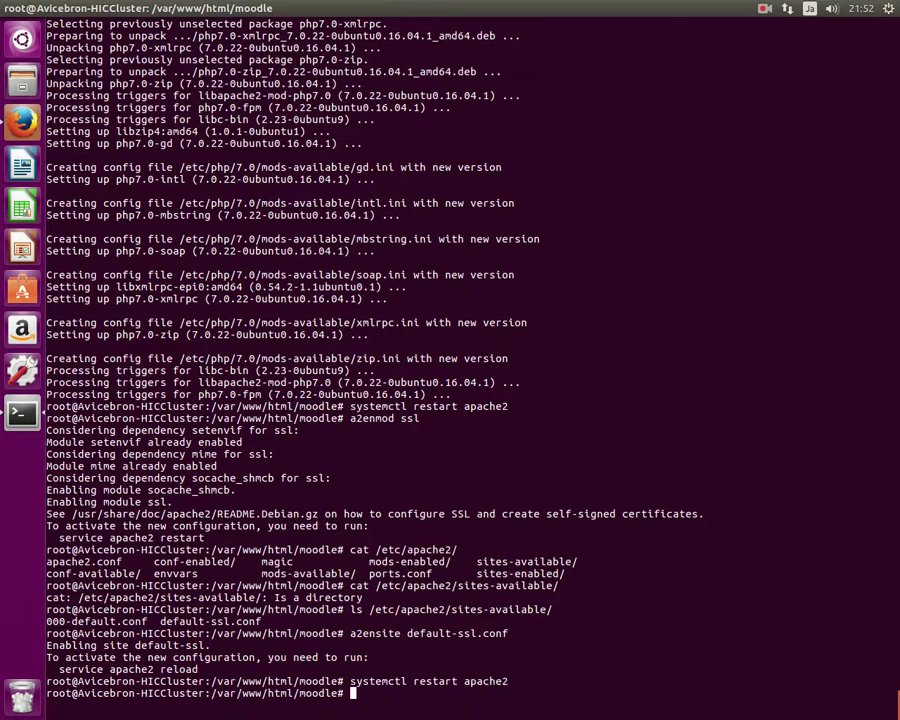
{"action": "type", "text": "nano config.php"}
{"action": "key", "text": "Return"}
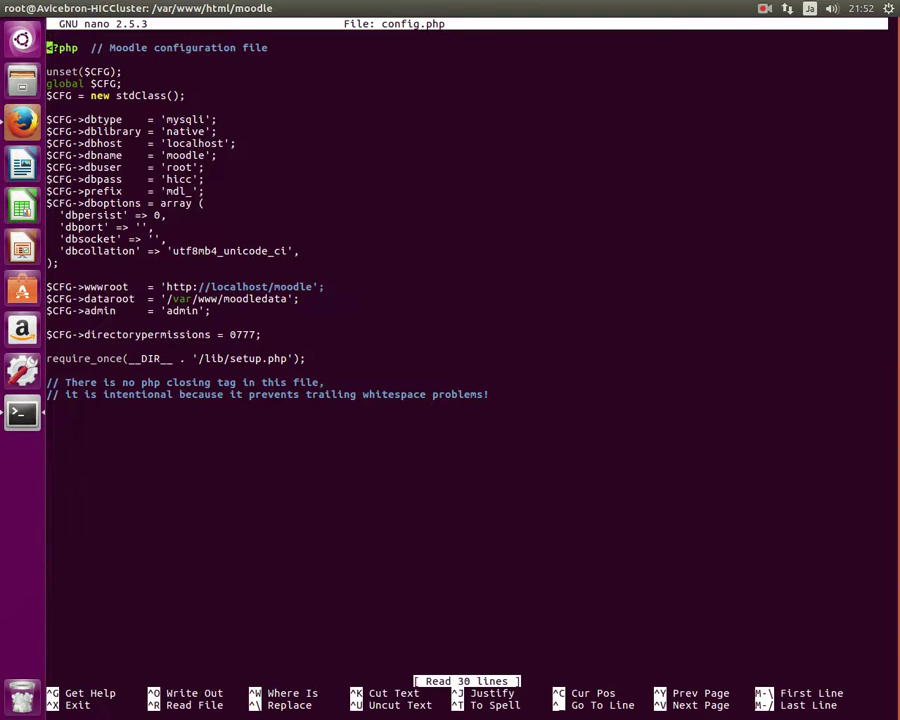
{"action": "key", "text": "Down"}
{"action": "key", "text": "Down"}
{"action": "key", "text": "Down"}
{"action": "key", "text": "Down"}
{"action": "key", "text": "Down"}
{"action": "key", "text": "Down"}
{"action": "key", "text": "Down"}
{"action": "key", "text": "Down"}
{"action": "key", "text": "Down"}
{"action": "key", "text": "Down"}
{"action": "key", "text": "Down"}
{"action": "key", "text": "Down"}
{"action": "key", "text": "Down"}
{"action": "key", "text": "Down"}
{"action": "key", "text": "Down"}
{"action": "key", "text": "Down"}
{"action": "key", "text": "Down"}
{"action": "key", "text": "Down"}
{"action": "key", "text": "Down"}
{"action": "key", "text": "Right"}
{"action": "key", "text": "Right"}
{"action": "key", "text": "Right"}
{"action": "key", "text": "Right"}
{"action": "key", "text": "Right"}
{"action": "key", "text": "Right"}
{"action": "key", "text": "Right"}
{"action": "key", "text": "Right"}
{"action": "key", "text": "Right"}
{"action": "key", "text": "Right"}
{"action": "key", "text": "Right"}
{"action": "key", "text": "Right"}
{"action": "key", "text": "Right"}
{"action": "key", "text": "Right"}
{"action": "key", "text": "Right"}
{"action": "key", "text": "Right"}
{"action": "key", "text": "Right"}
{"action": "key", "text": "Right"}
{"action": "key", "text": "Right"}
{"action": "key", "text": "Right"}
{"action": "key", "text": "Right"}
{"action": "key", "text": "Right"}
{"action": "key", "text": "Right"}
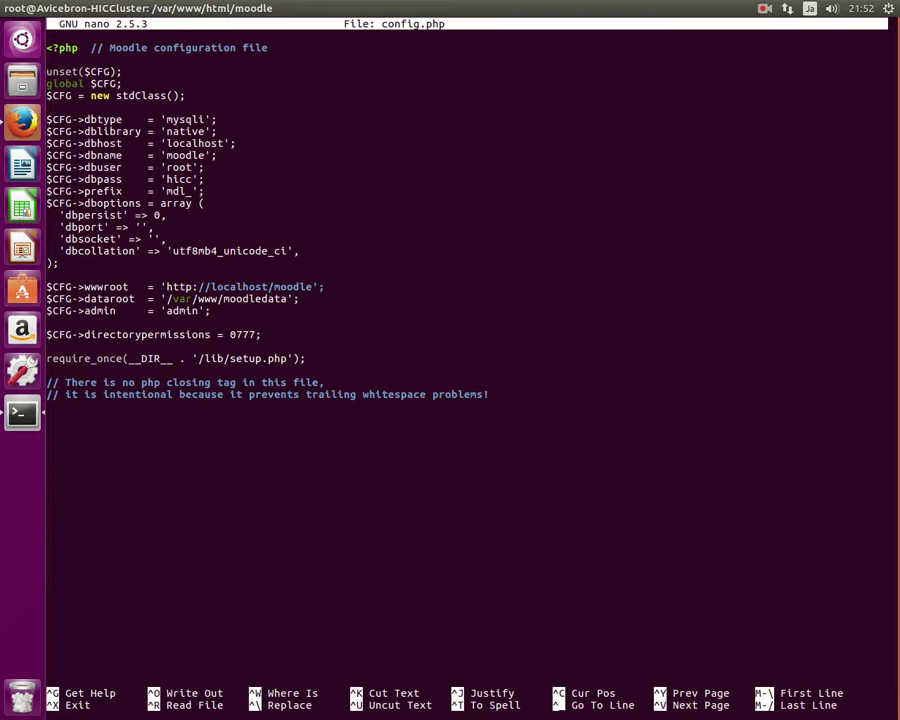
{"action": "type", "text": "s"}
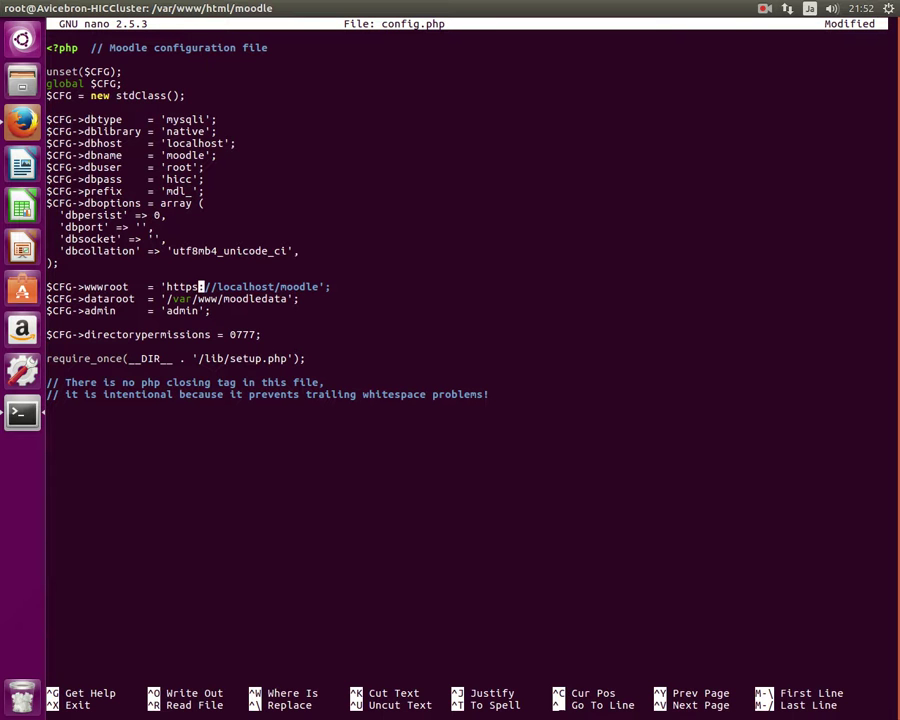
{"action": "key", "text": "ctrl+x"}
{"action": "key", "text": "y"}
{"action": "key", "text": "Return"}
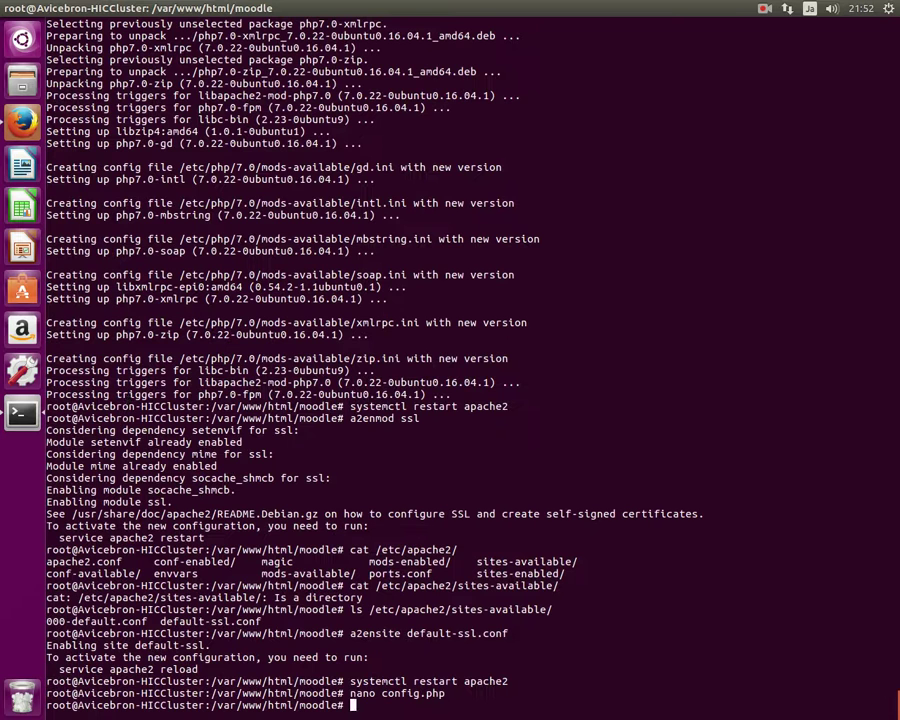
Reload the https server checks page and scroll through it to confirm no https warning.
{"action": "left_click", "coordinate": [14, 128]}
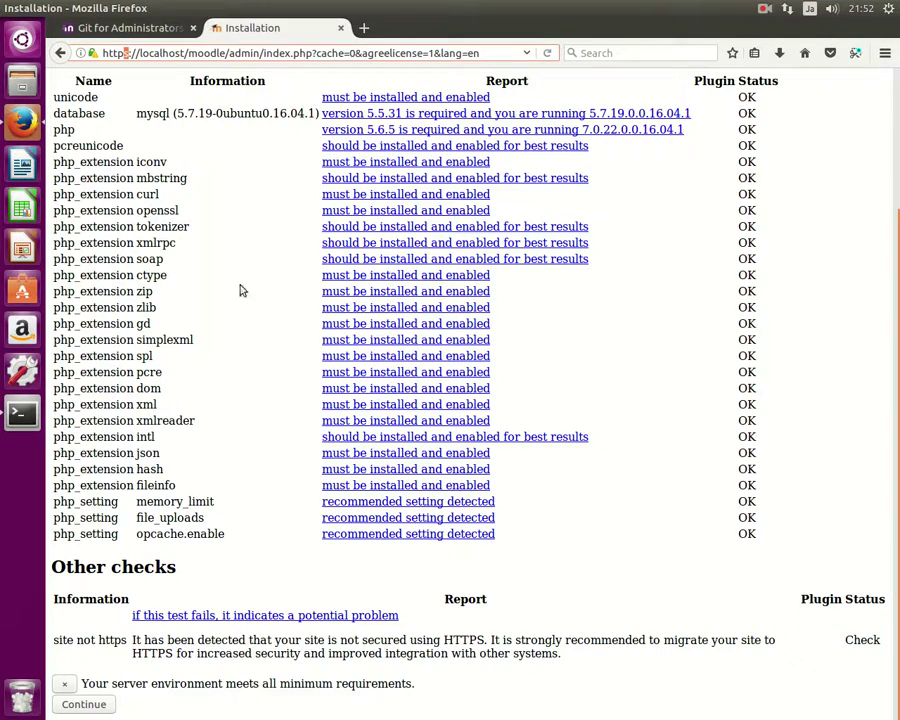
{"action": "left_click", "coordinate": [547, 53]}
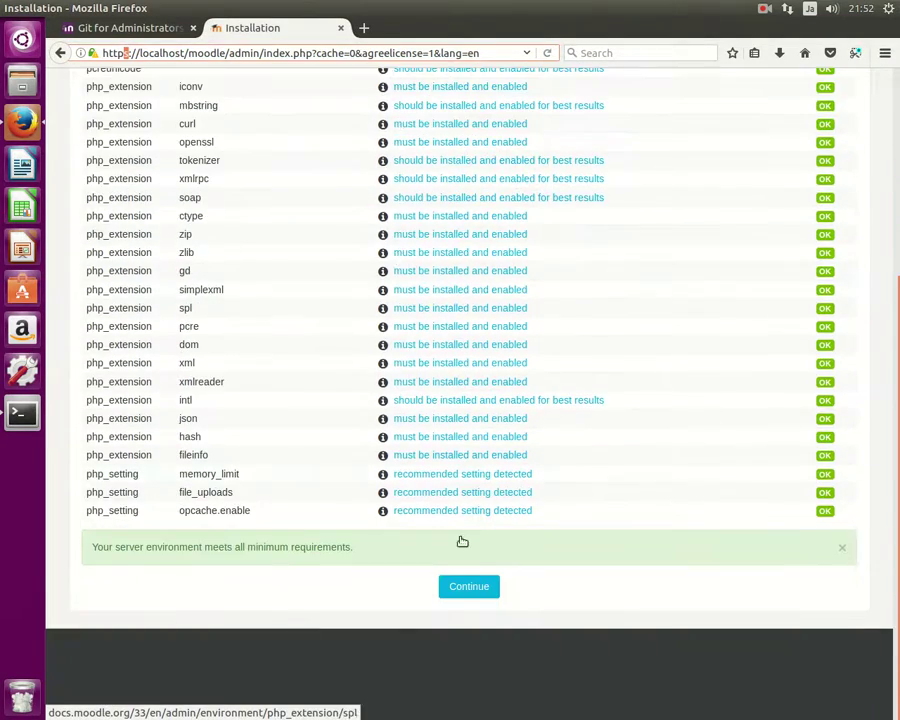
{"action": "scroll", "coordinate": [166, 336], "scroll_direction": "up", "scroll_amount": 3}
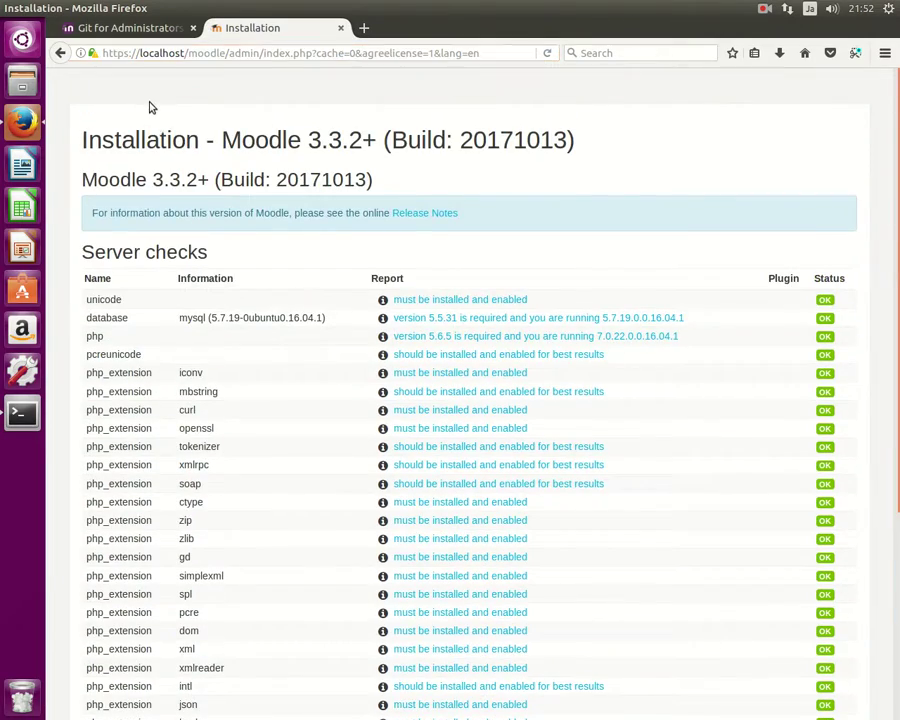
{"action": "scroll", "coordinate": [160, 136], "scroll_direction": "down", "scroll_amount": 5}
{"action": "scroll", "coordinate": [504, 396], "scroll_direction": "up", "scroll_amount": 5}
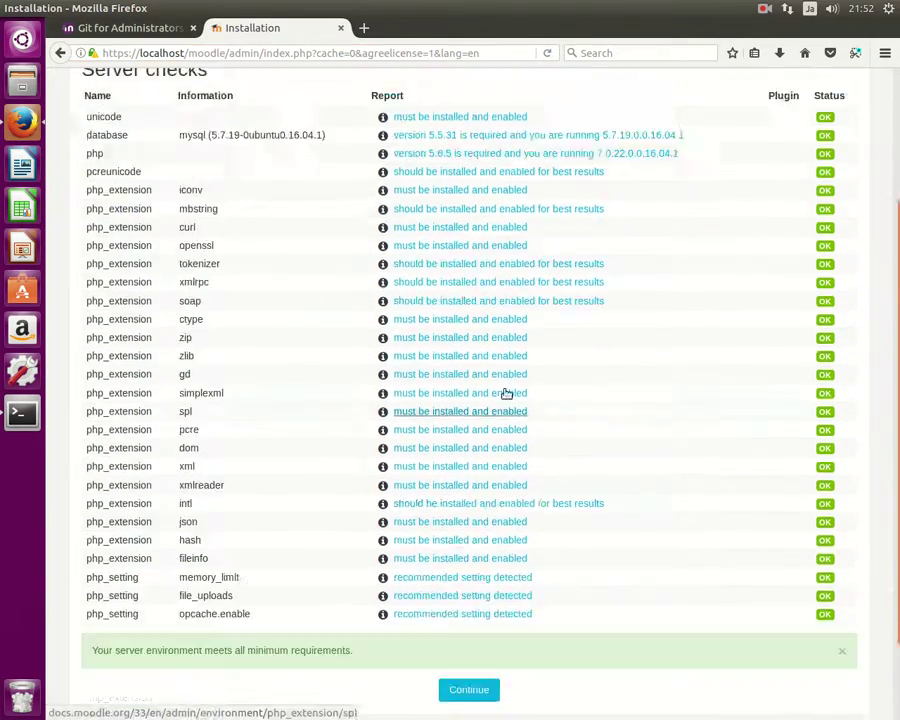
{"action": "scroll", "coordinate": [510, 390], "scroll_direction": "down", "scroll_amount": 3}
{"action": "scroll", "coordinate": [496, 372], "scroll_direction": "up", "scroll_amount": 3}
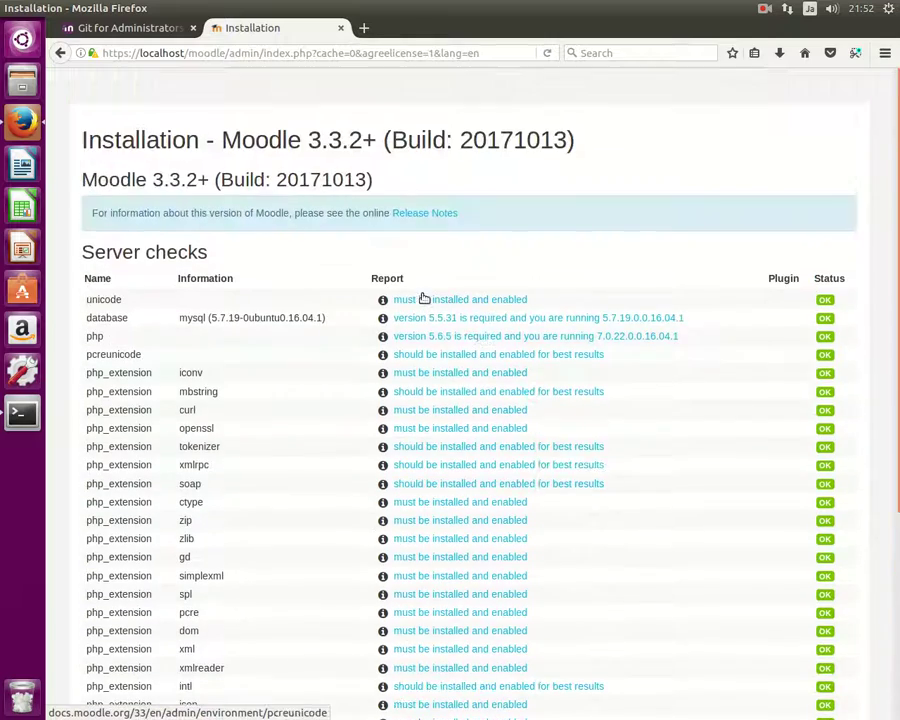
{"action": "scroll", "coordinate": [372, 262], "scroll_direction": "down", "scroll_amount": 5}
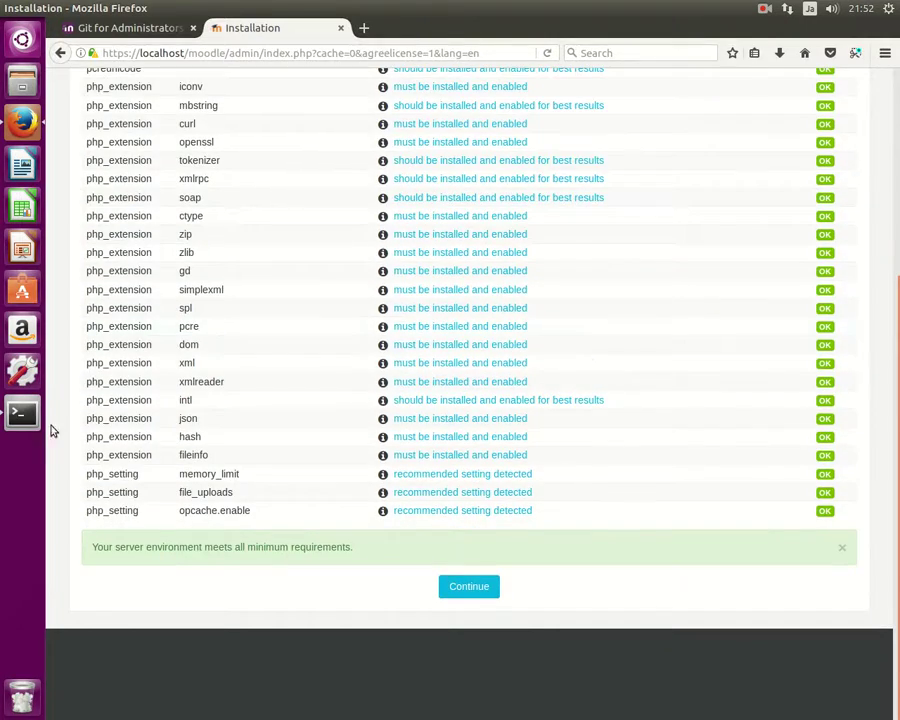
{"action": "left_click", "coordinate": [22, 412]}
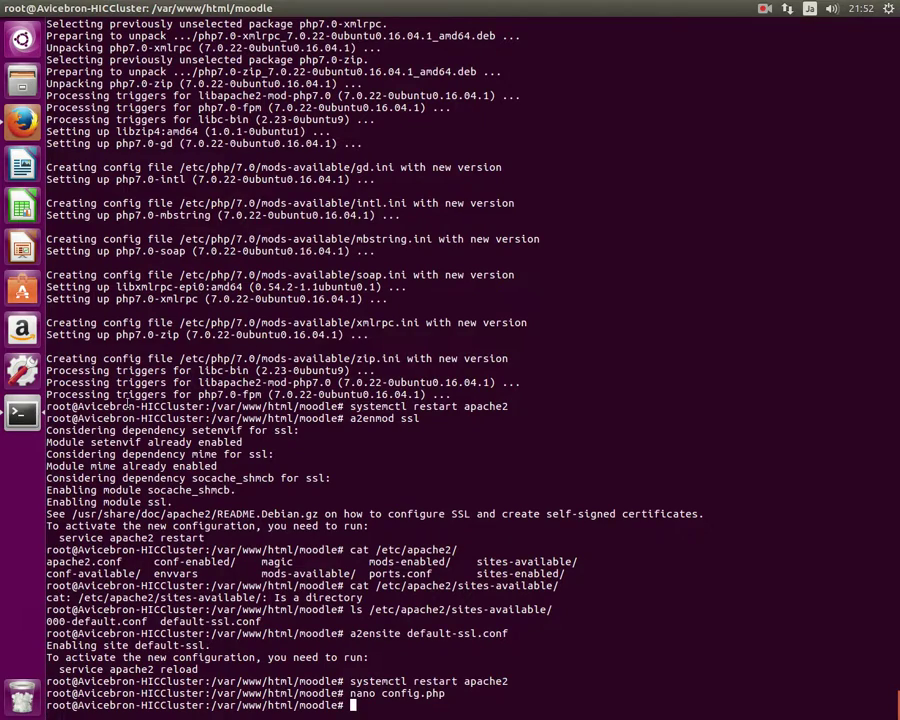
{"action": "key", "text": "Up"}
{"action": "key", "text": "Up"}
{"action": "key", "text": "Down"}
{"action": "key", "text": "Return"}
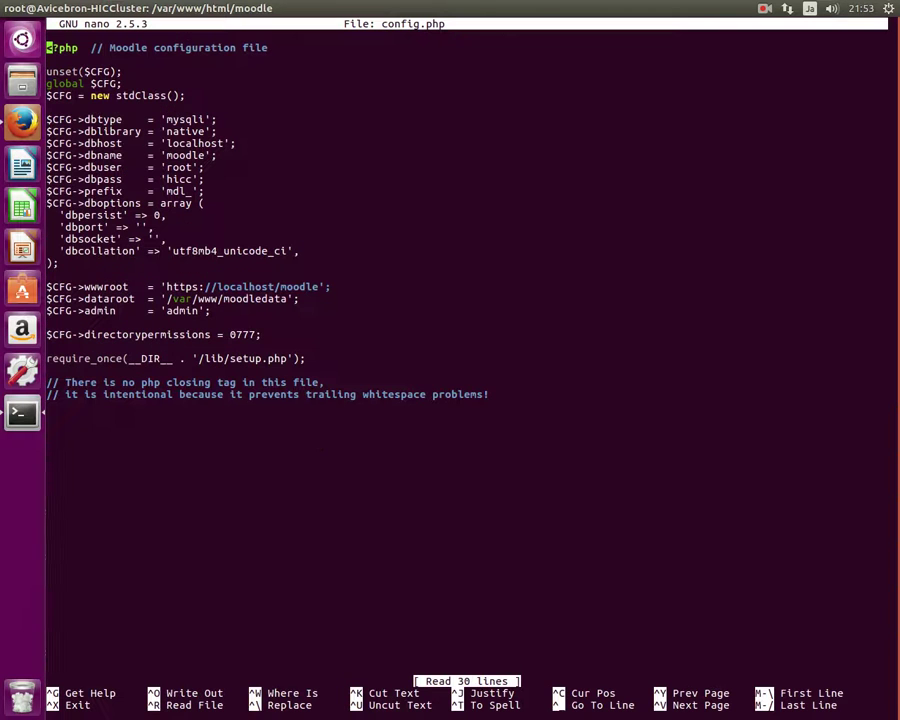
{"action": "key", "text": "Down"}
{"action": "key", "text": "Down"}
{"action": "key", "text": "Down"}
{"action": "key", "text": "Down"}
{"action": "key", "text": "Down"}
{"action": "key", "text": "Down"}
{"action": "key", "text": "Down"}
{"action": "key", "text": "Down"}
{"action": "key", "text": "Down"}
{"action": "key", "text": "Down"}
{"action": "key", "text": "Down"}
{"action": "key", "text": "Down"}
{"action": "key", "text": "Down"}
{"action": "key", "text": "Down"}
{"action": "key", "text": "Down"}
{"action": "key", "text": "Down"}
{"action": "key", "text": "Down"}
{"action": "key", "text": "Down"}
{"action": "key", "text": "Down"}
{"action": "key", "text": "Down"}
{"action": "key", "text": "Right"}
{"action": "key", "text": "Right"}
{"action": "key", "text": "Right"}
{"action": "key", "text": "Right"}
{"action": "key", "text": "Right"}
{"action": "key", "text": "Right"}
{"action": "key", "text": "Right"}
{"action": "key", "text": "Right"}
{"action": "key", "text": "Right"}
{"action": "key", "text": "Right"}
{"action": "key", "text": "Right"}
{"action": "key", "text": "Right"}
{"action": "key", "text": "Right"}
{"action": "key", "text": "Right"}
{"action": "key", "text": "Right"}
{"action": "key", "text": "Right"}
{"action": "key", "text": "Right"}
{"action": "key", "text": "Right"}
{"action": "key", "text": "Right"}
{"action": "key", "text": "Right"}
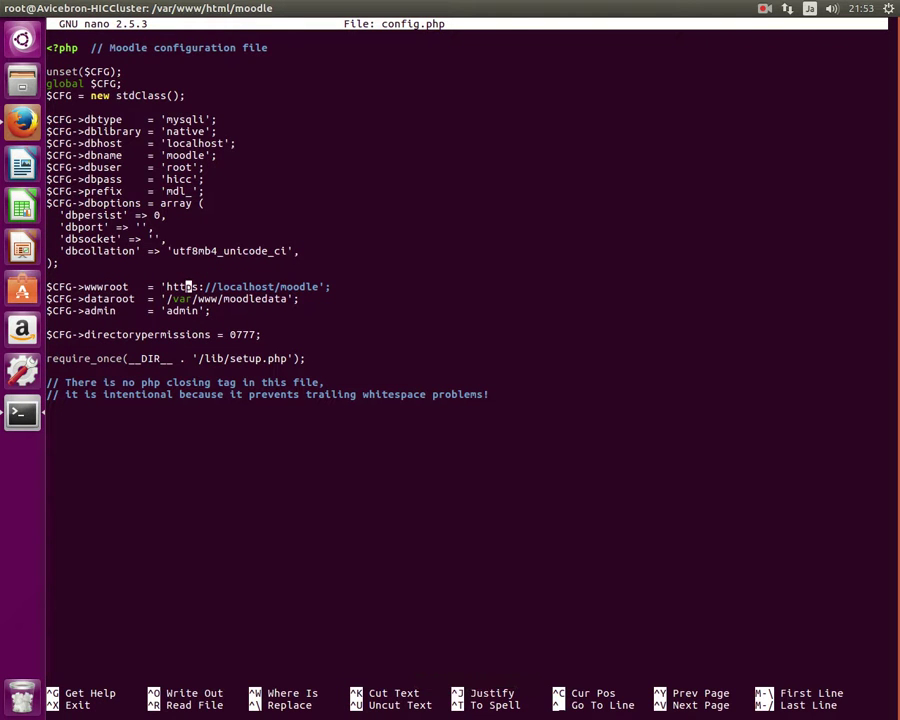
{"action": "key", "text": "Delete"}
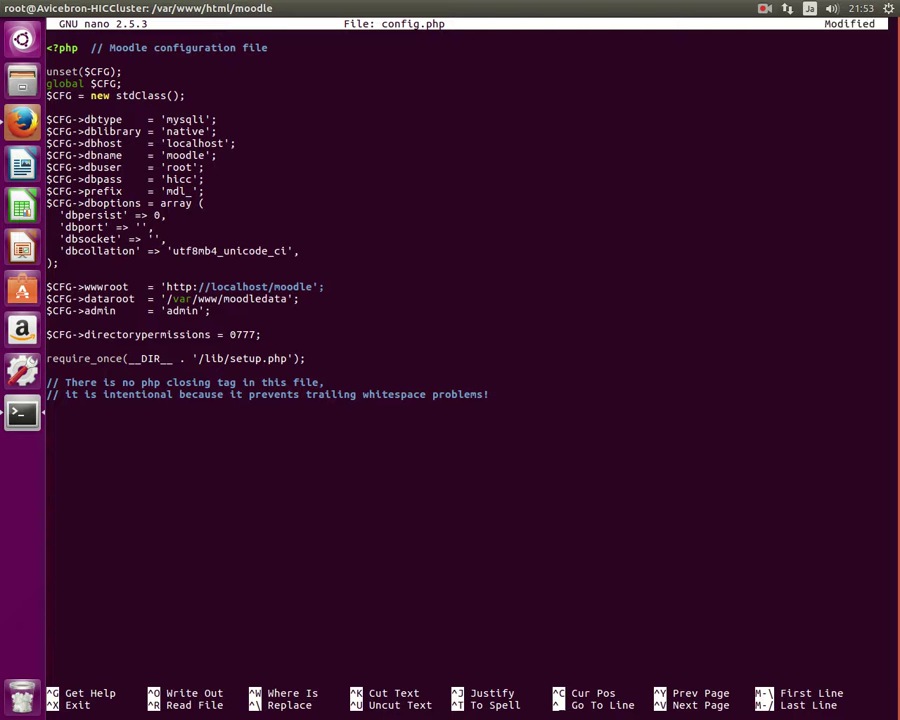
{"action": "key", "text": "ctrl+x"}
{"action": "key", "text": "y"}
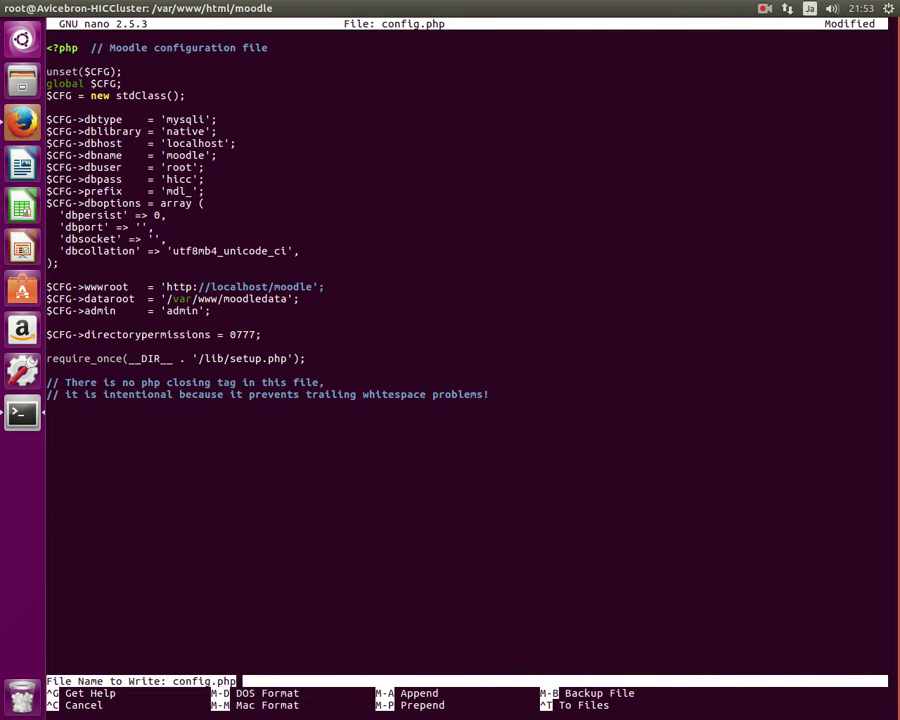
{"action": "key", "text": "Return"}
{"action": "left_click", "coordinate": [18, 128]}
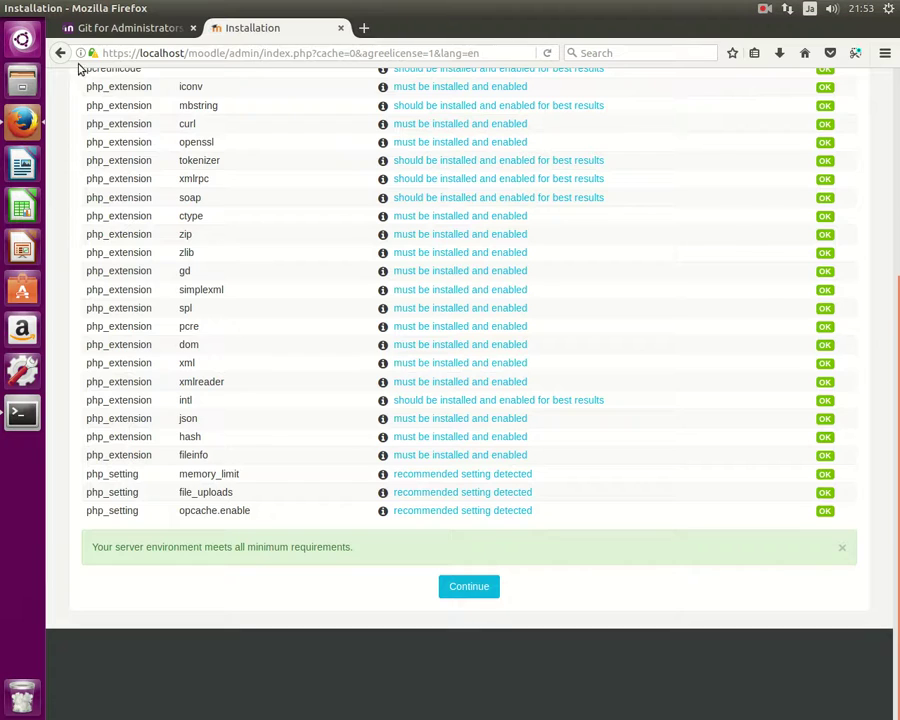
{"action": "left_click", "coordinate": [131, 53]}
{"action": "key", "text": "BackSpace"}
{"action": "key", "text": "Return"}
{"action": "scroll", "coordinate": [232, 296], "scroll_direction": "down", "scroll_amount": 6}
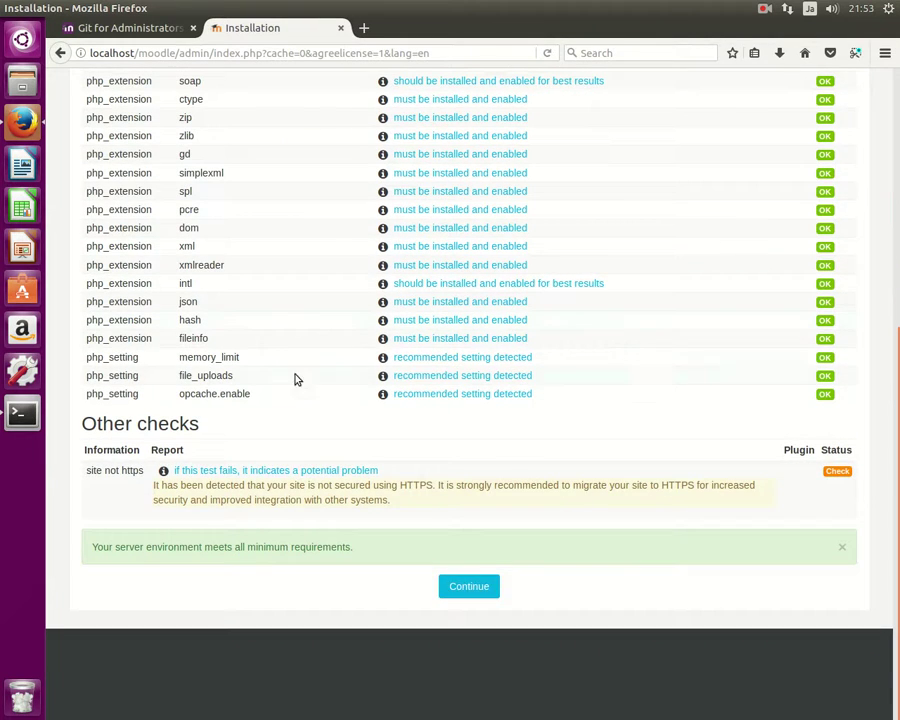
{"action": "left_click", "coordinate": [484, 593]}
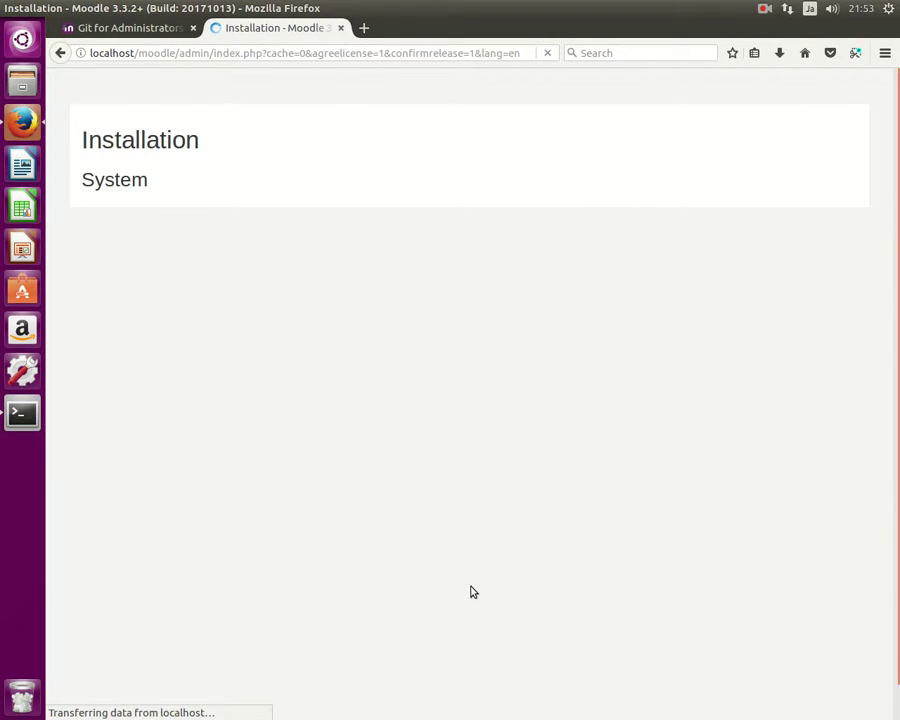
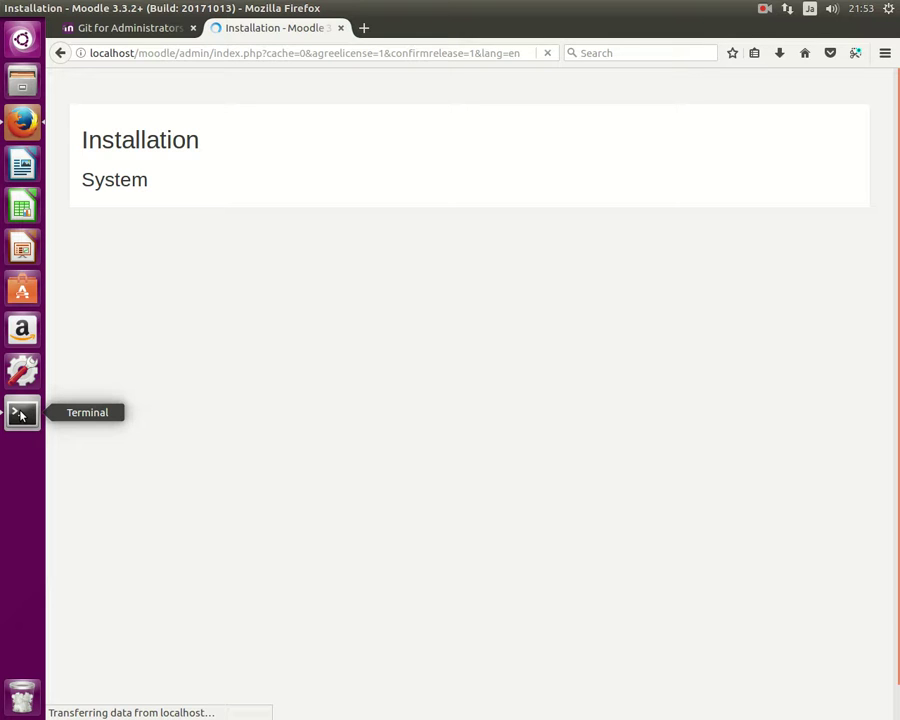
Let the installation finish, then select the default admin username on the administrator account form.
{"action": "left_click", "coordinate": [763, 10]}
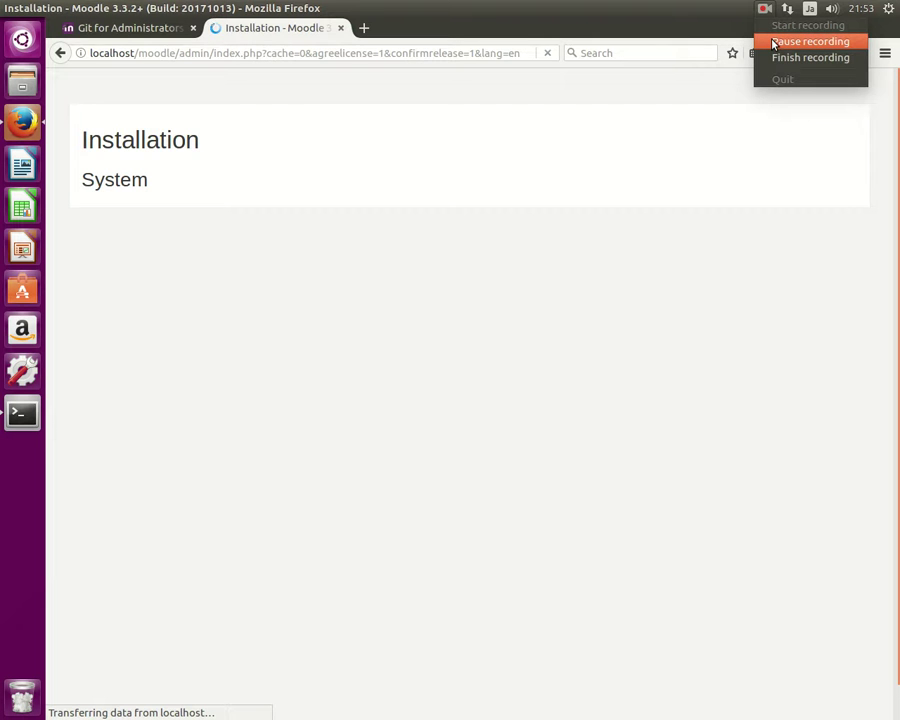
{"action": "left_click", "coordinate": [773, 43]}
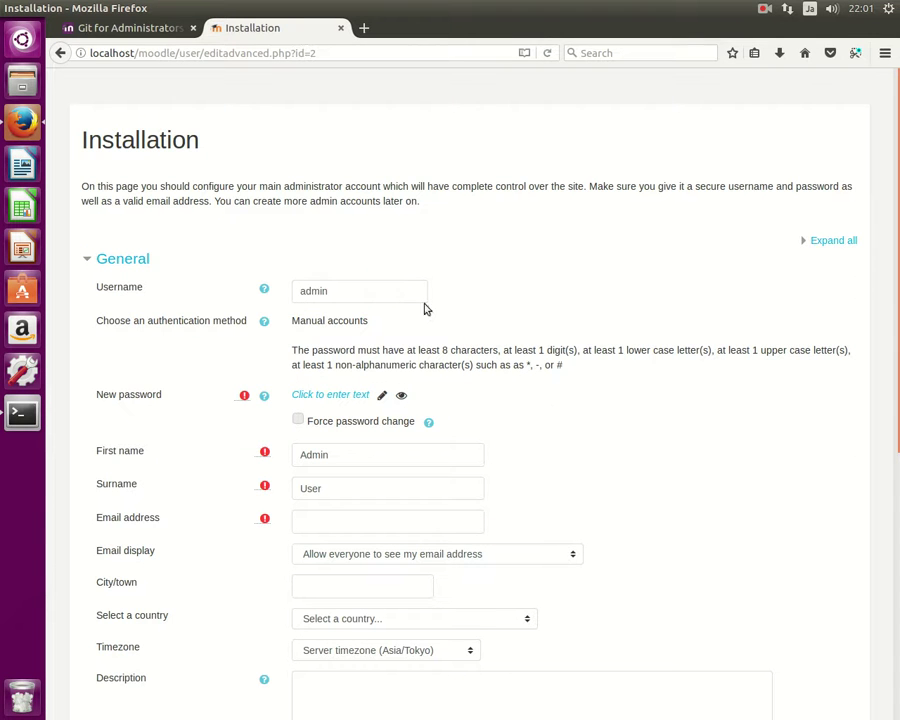
{"action": "double_click", "coordinate": [401, 290]}
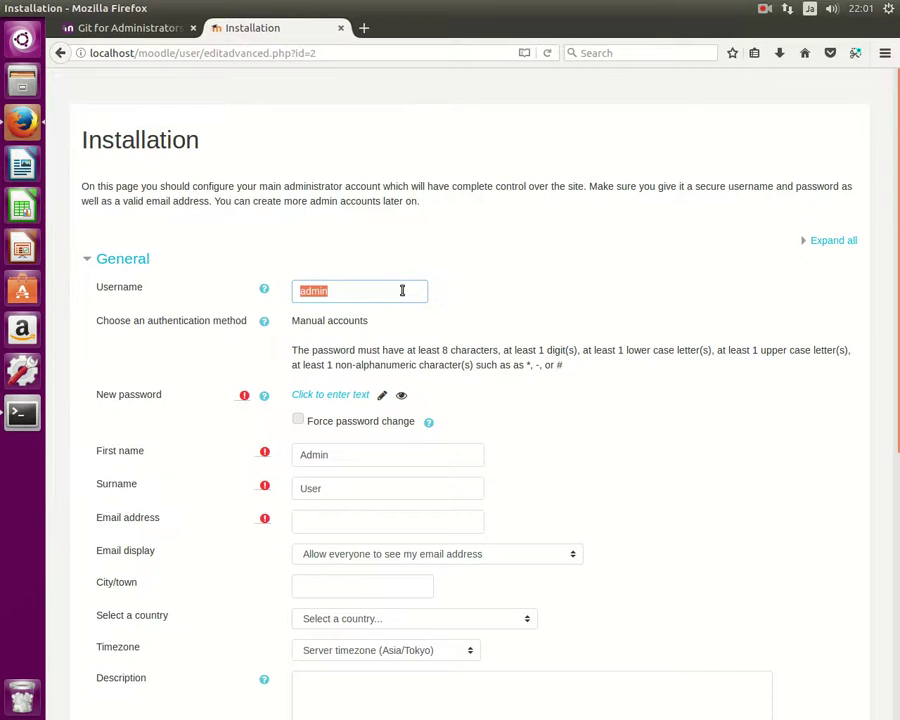
{"action": "scroll", "coordinate": [464, 206], "scroll_direction": "down", "scroll_amount": 5}
{"action": "scroll", "coordinate": [474, 208], "scroll_direction": "up", "scroll_amount": 5}
{"action": "left_click", "coordinate": [765, 8]}
Enter a full site name ending 'Cyber Communication Moodle' and short name 'Avicebron HICC MD'.
{"action": "left_click", "coordinate": [766, 41]}
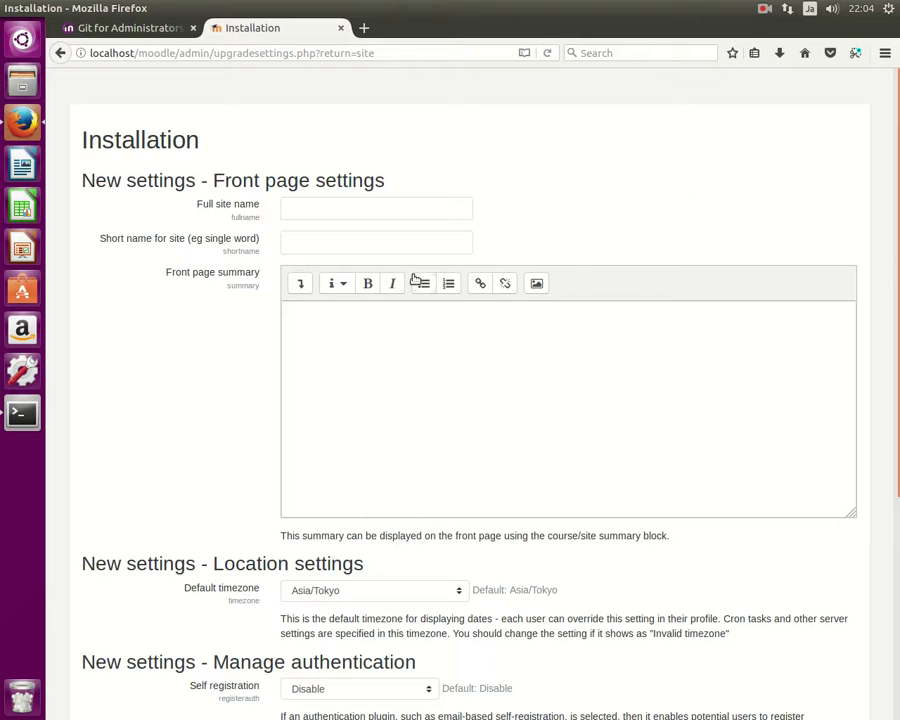
{"action": "left_click", "coordinate": [366, 207]}
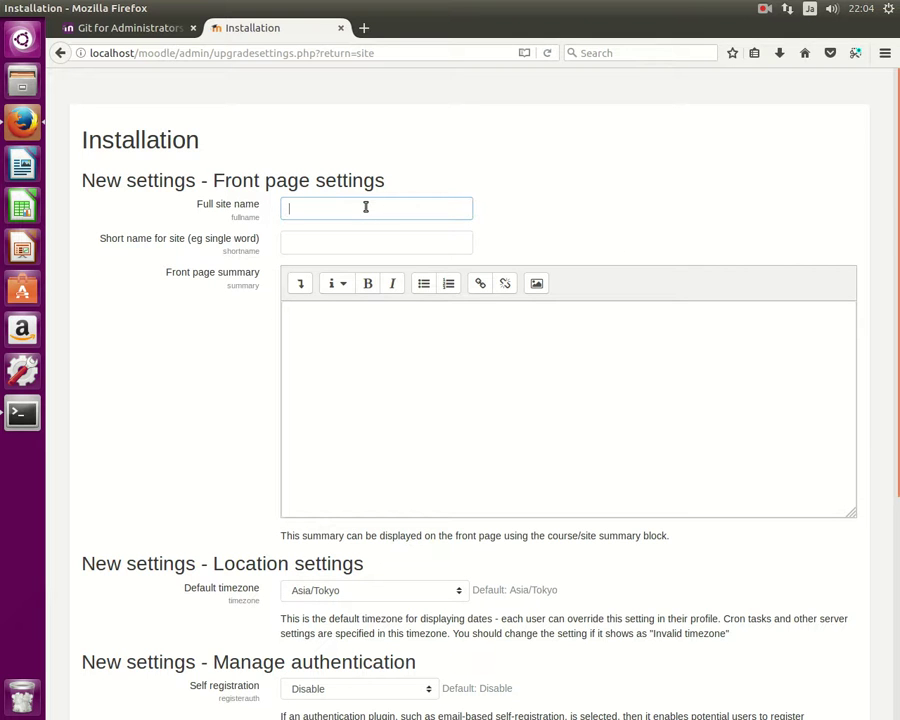
{"action": "left_click", "coordinate": [888, 8]}
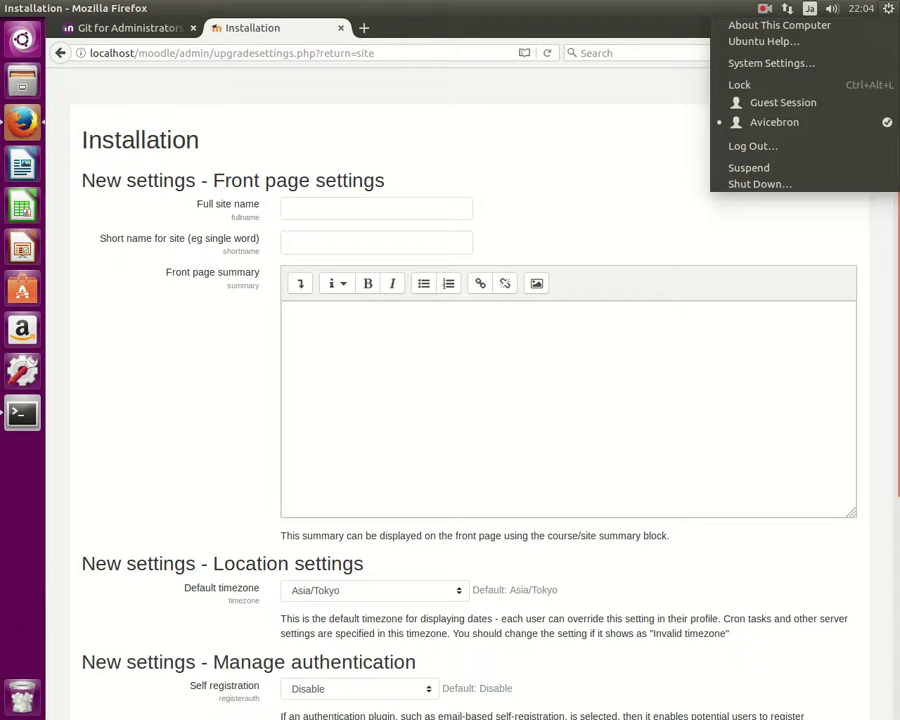
{"action": "left_click", "coordinate": [587, 176]}
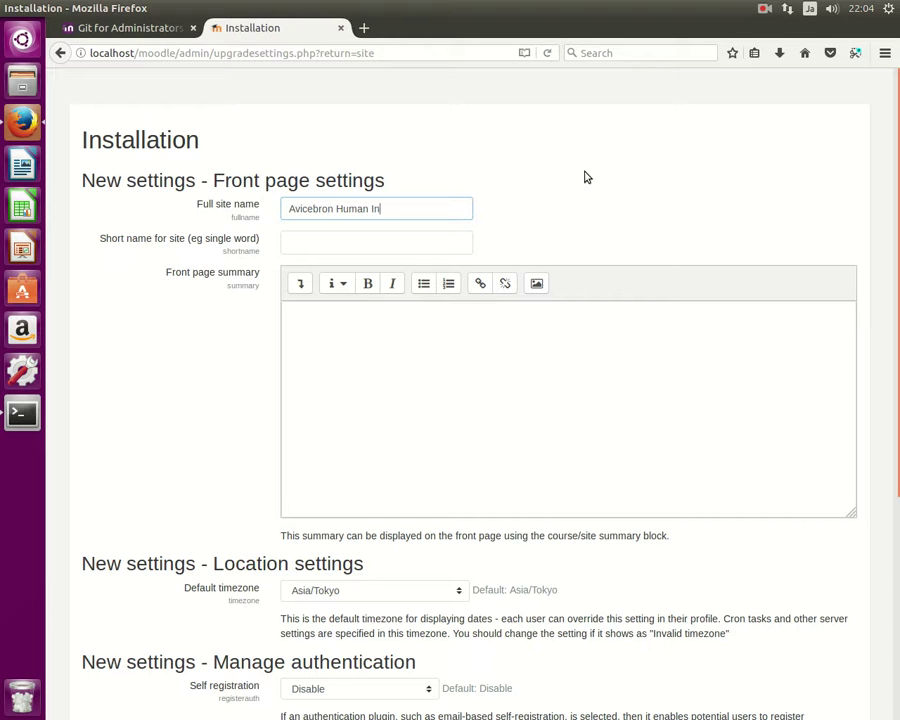
{"action": "type", "text": "nd Cyber Com"}
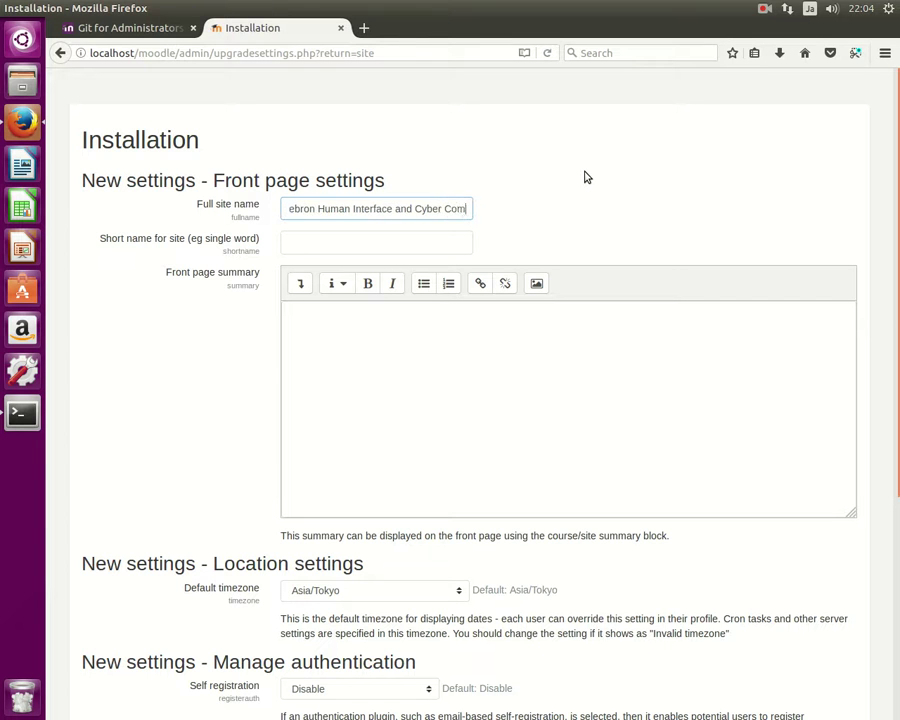
{"action": "type", "text": "unication"}
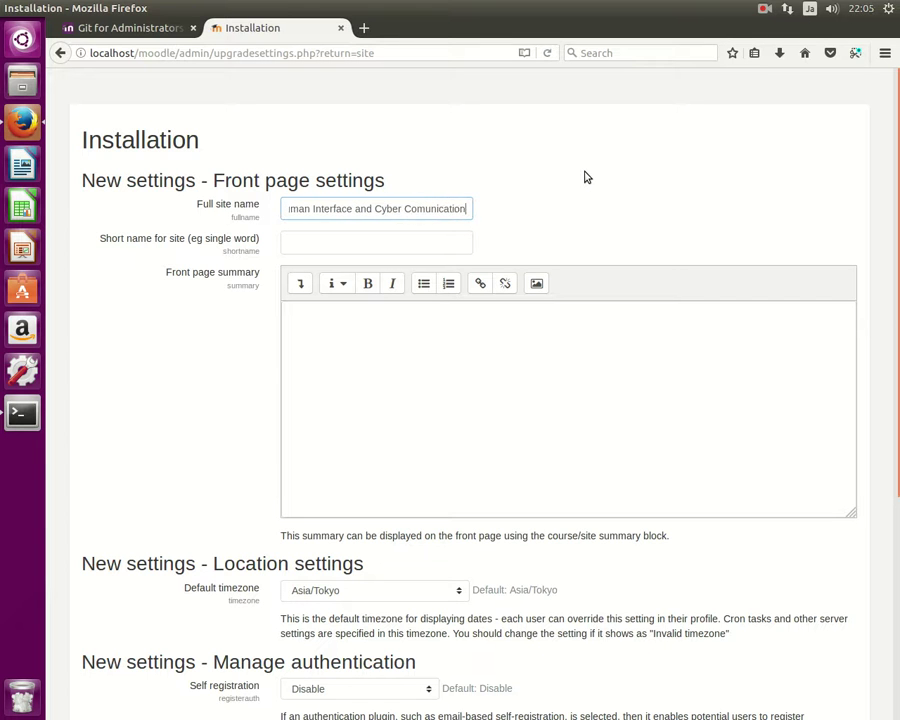
{"action": "key", "text": "BackSpace"}
{"action": "key", "text": "BackSpace"}
{"action": "key", "text": "BackSpace"}
{"action": "key", "text": "BackSpace"}
{"action": "key", "text": "BackSpace"}
{"action": "key", "text": "BackSpace"}
{"action": "key", "text": "BackSpace"}
{"action": "key", "text": "BackSpace"}
{"action": "key", "text": "BackSpace"}
{"action": "key", "text": "BackSpace"}
{"action": "type", "text": "munication Mo"}
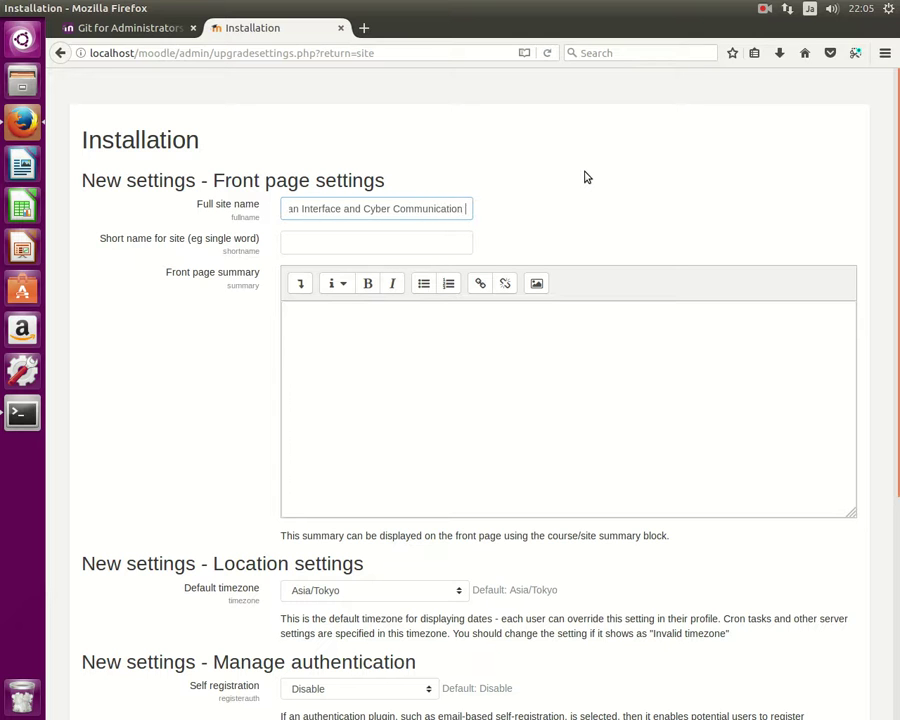
{"action": "type", "text": "odle"}
{"action": "left_click", "coordinate": [430, 240]}
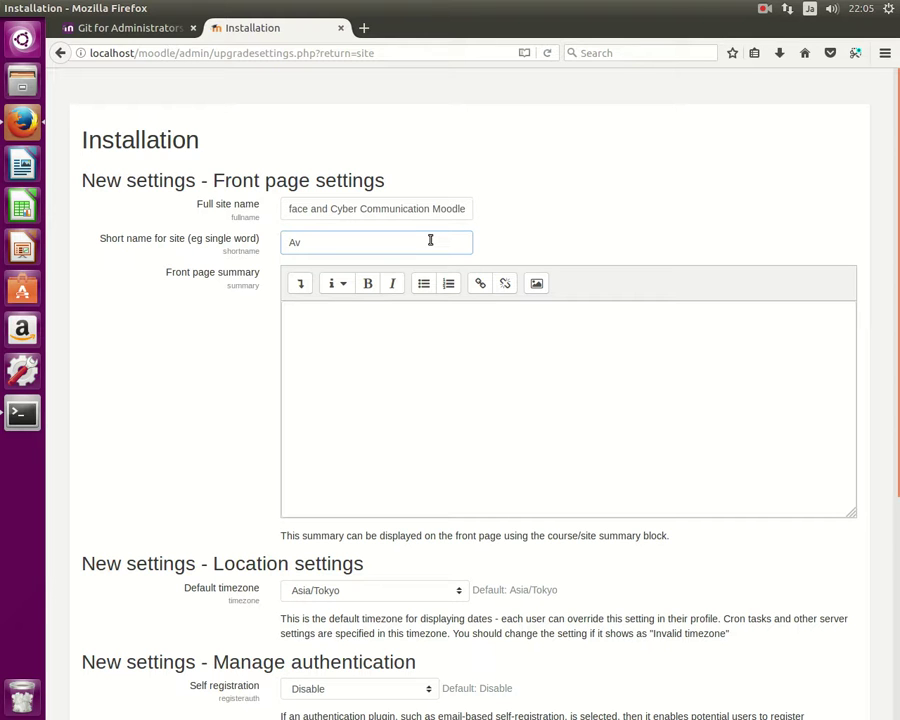
{"action": "type", "text": "Avicebron HICC MD"}
Set Self registration to Email-based self-registration and save the site settings.
{"action": "scroll", "coordinate": [489, 300], "scroll_direction": "down", "scroll_amount": 5}
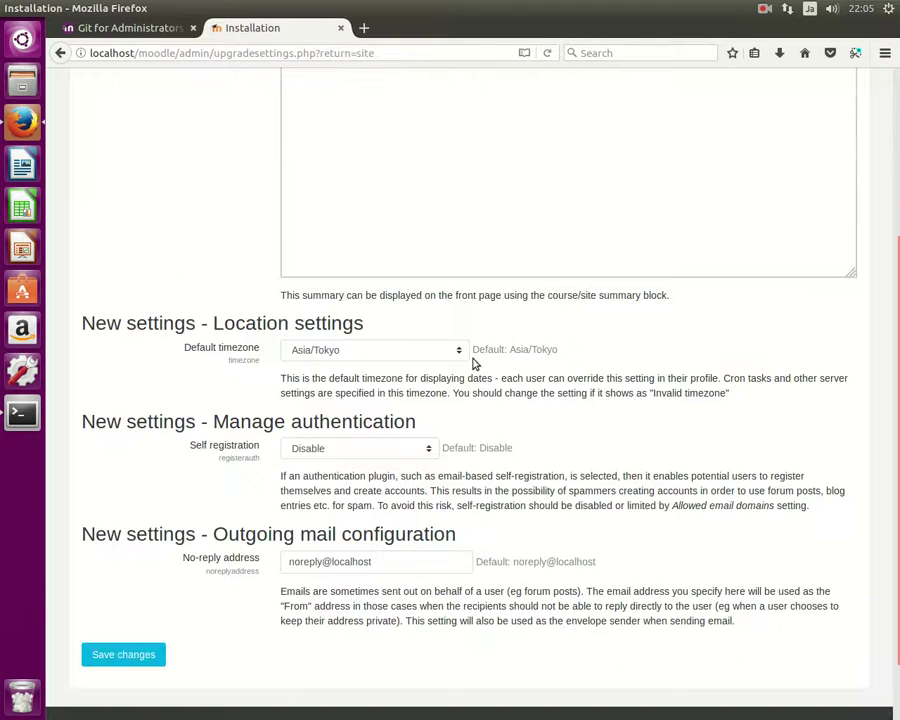
{"action": "left_click", "coordinate": [380, 452]}
{"action": "left_click", "coordinate": [372, 480]}
{"action": "scroll", "coordinate": [360, 470], "scroll_direction": "down", "scroll_amount": 1}
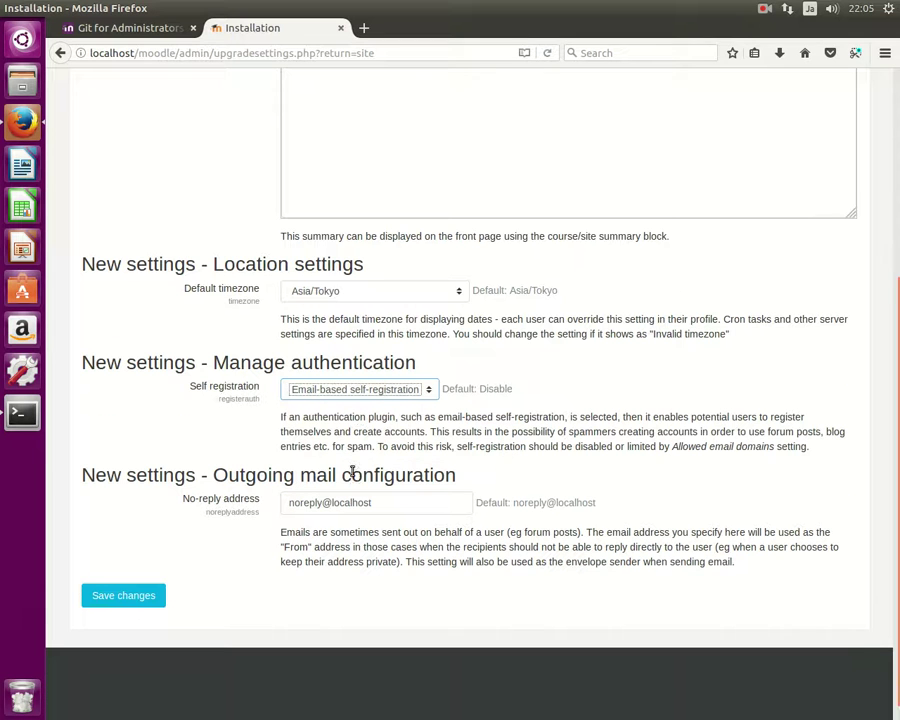
{"action": "left_click", "coordinate": [133, 578]}
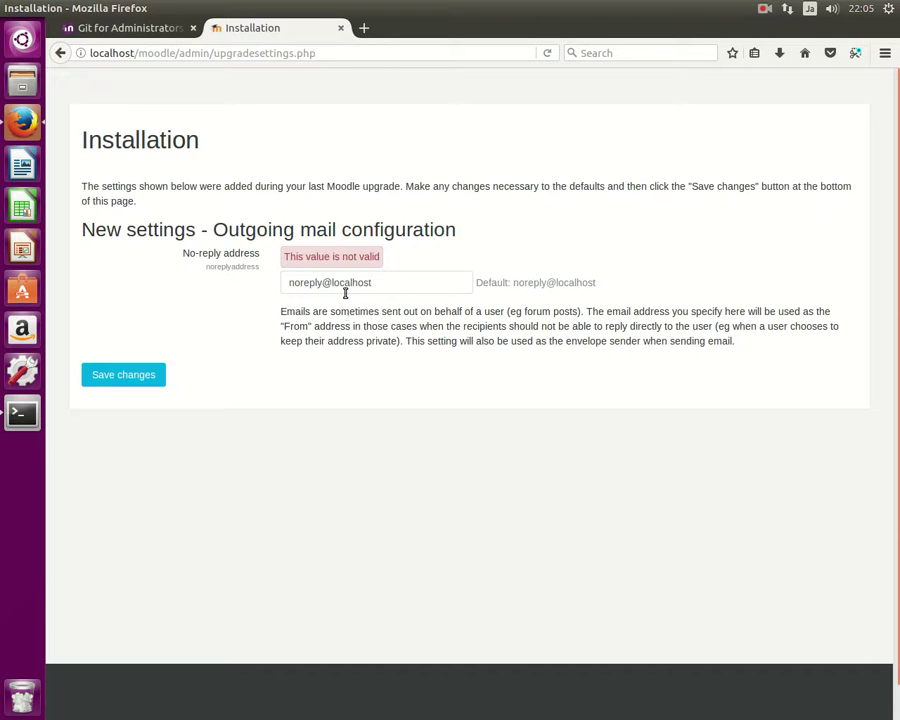
Select the whole No-reply address and continue to the Dashboard.
{"action": "double_click", "coordinate": [346, 283]}
{"action": "key", "text": "ctrl+a"}
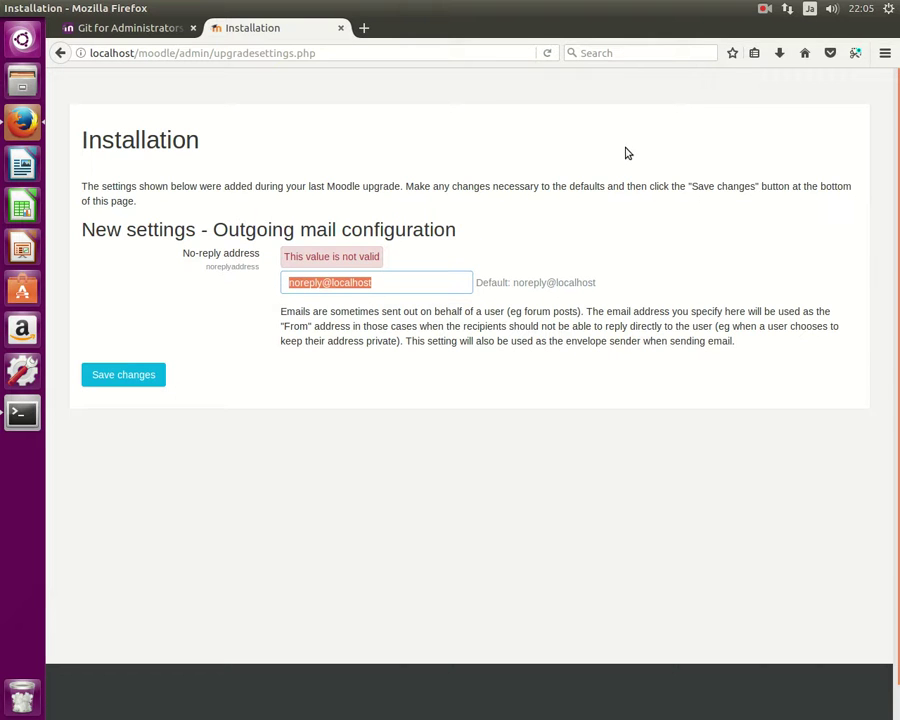
{"action": "left_click", "coordinate": [765, 9]}
{"action": "left_click", "coordinate": [775, 40]}
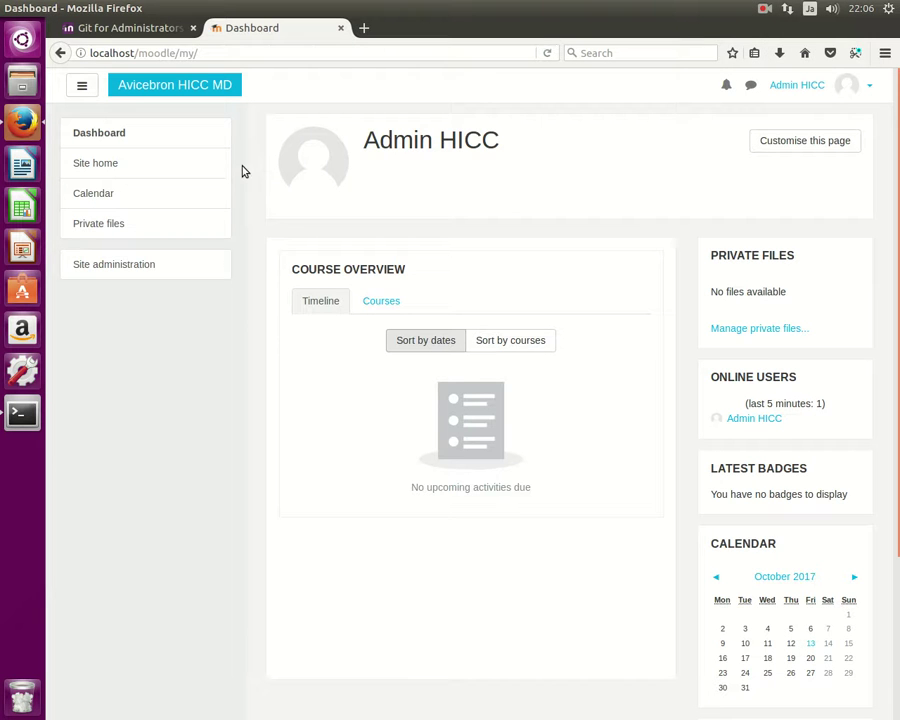
Go to Site administration > Courses > Restore course > Manage backup files, then switch to Terminal.
{"action": "left_click", "coordinate": [125, 268]}
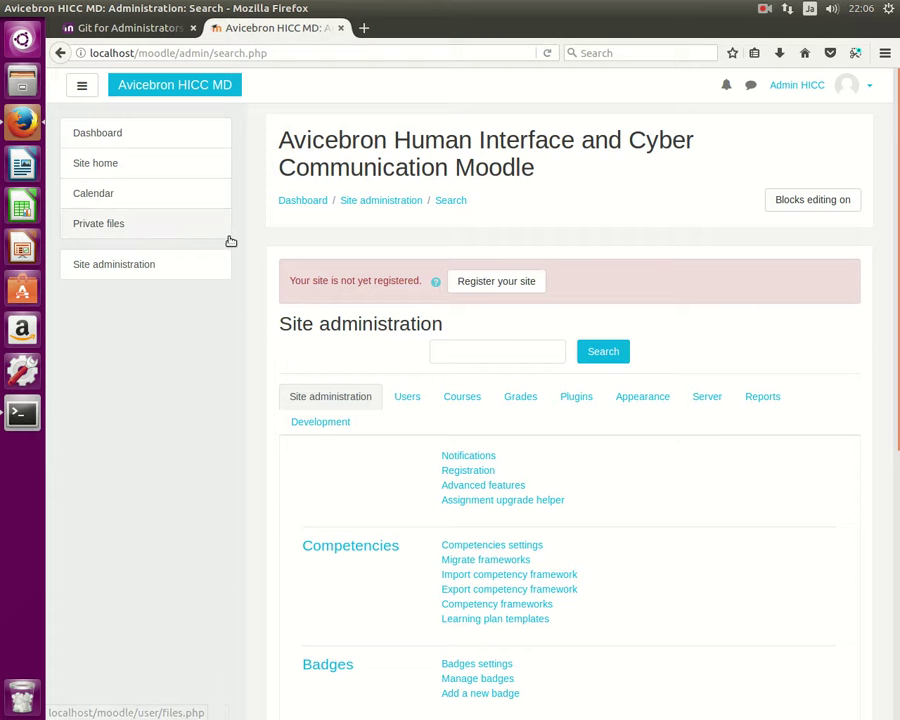
{"action": "left_click", "coordinate": [455, 397]}
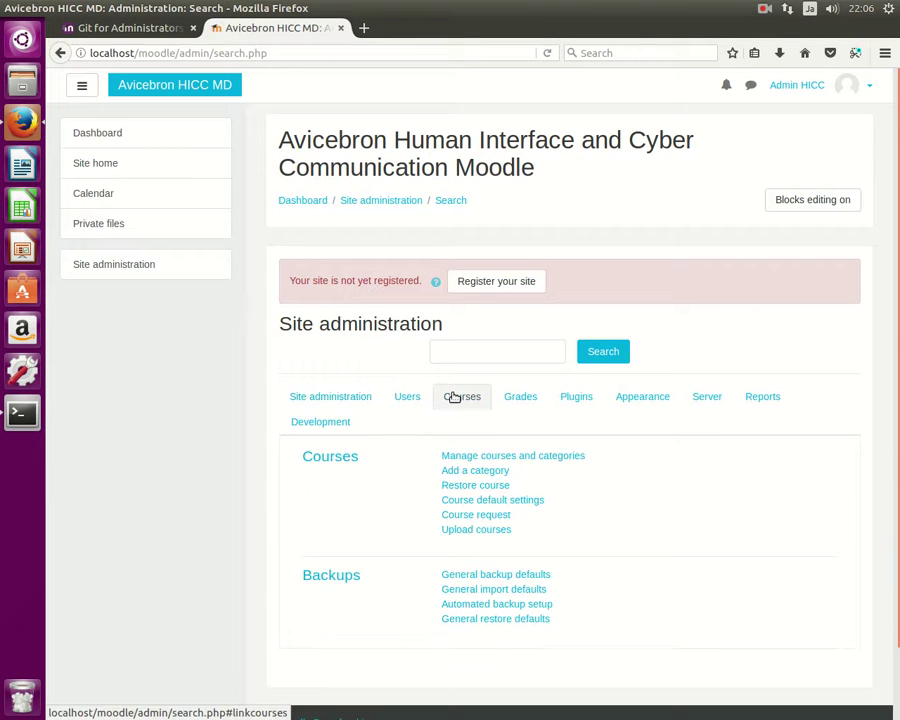
{"action": "scroll", "coordinate": [267, 243], "scroll_direction": "down", "scroll_amount": 2}
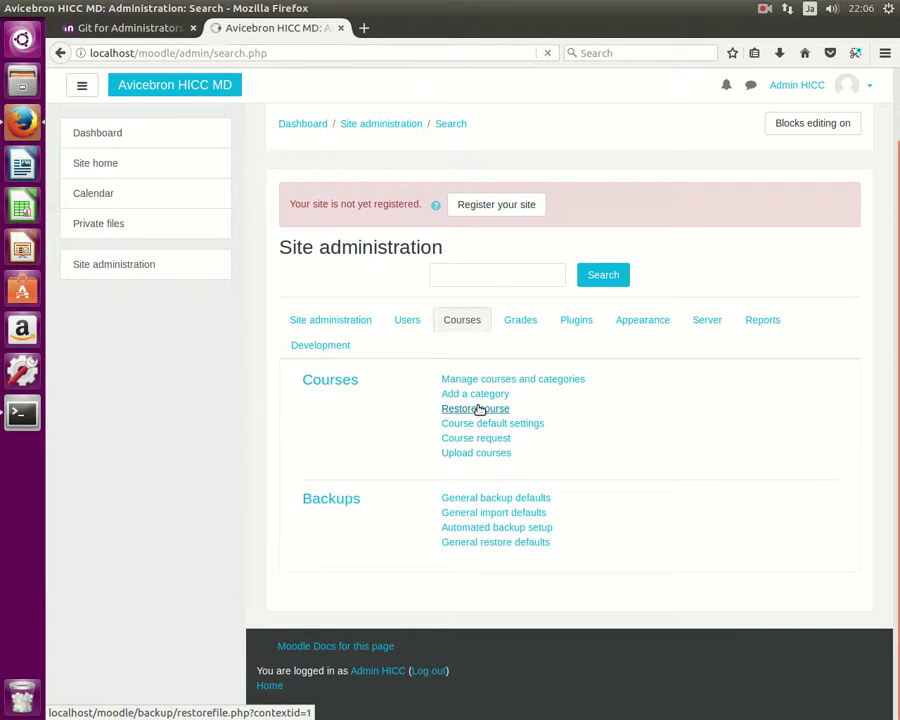
{"action": "left_click", "coordinate": [480, 410]}
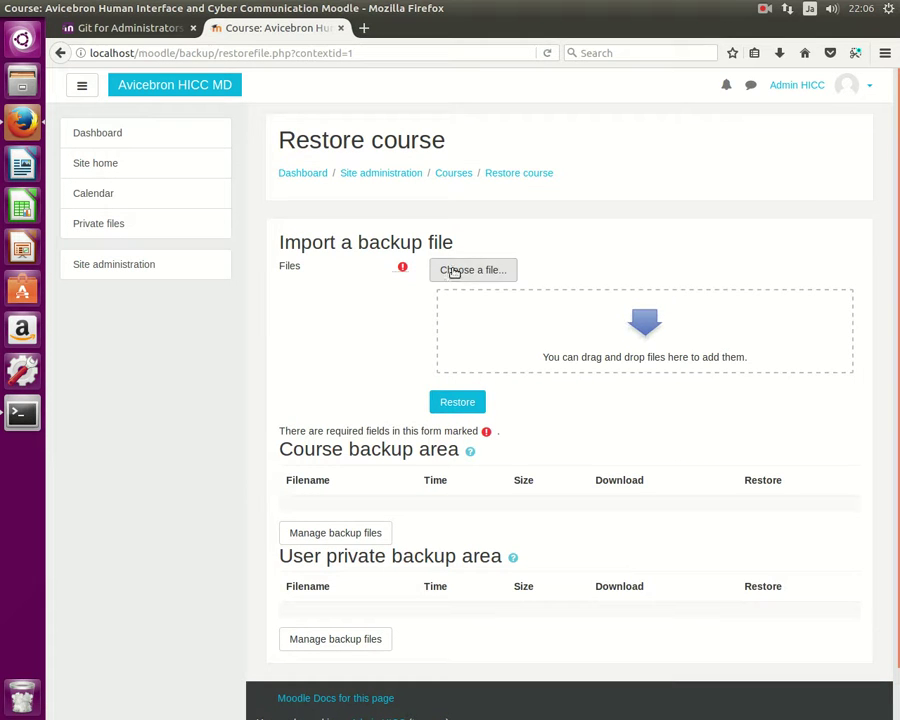
{"action": "left_click", "coordinate": [330, 535]}
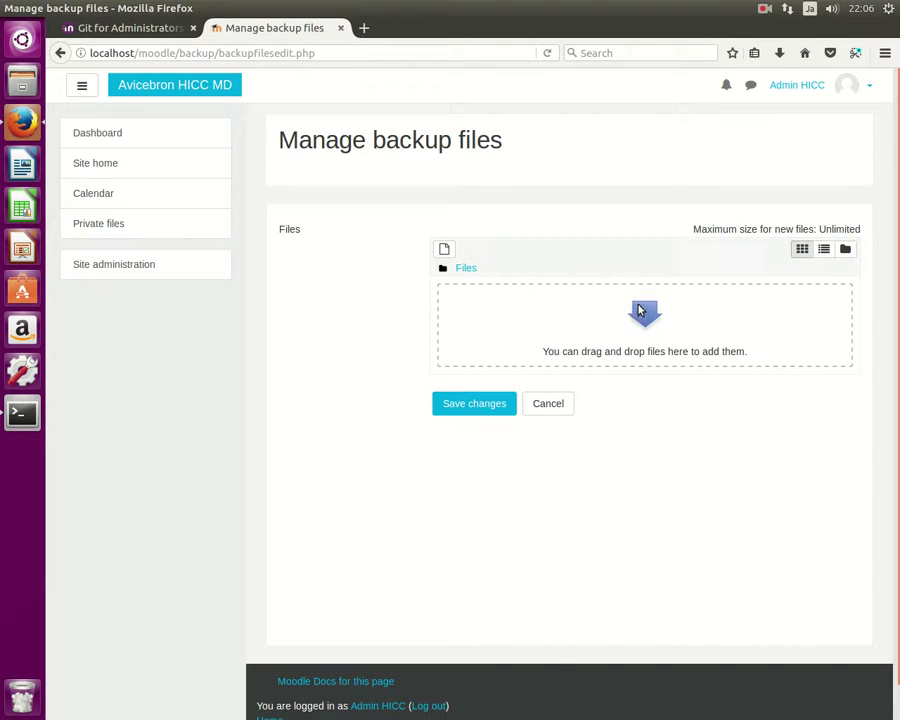
{"action": "left_click", "coordinate": [22, 412]}
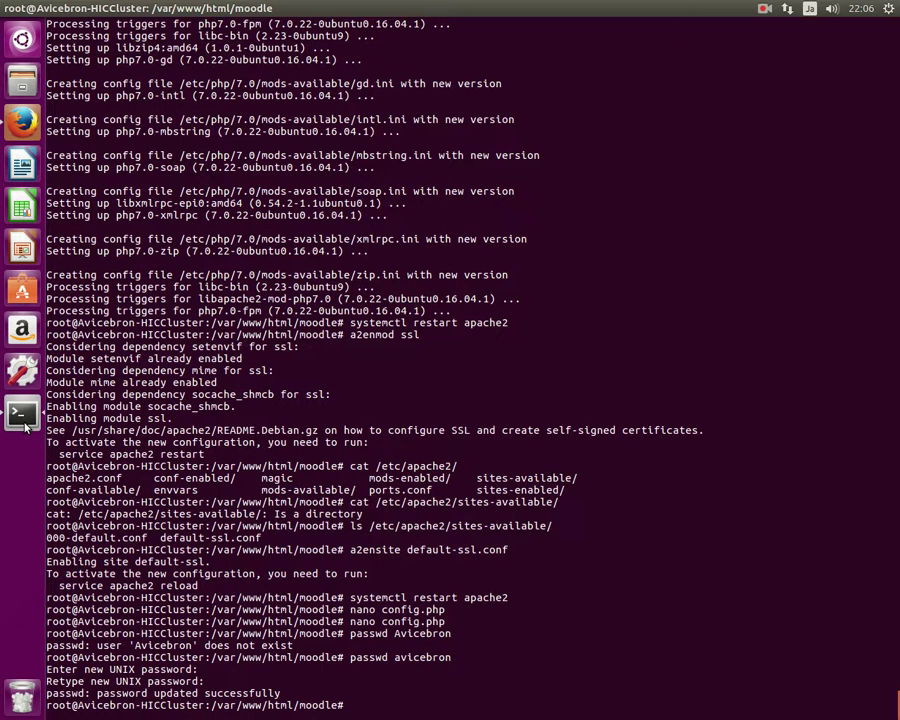
Open /etc/php/7.0/apache2/php.ini in nano from the terminal.
{"action": "left_click", "coordinate": [24, 121]}
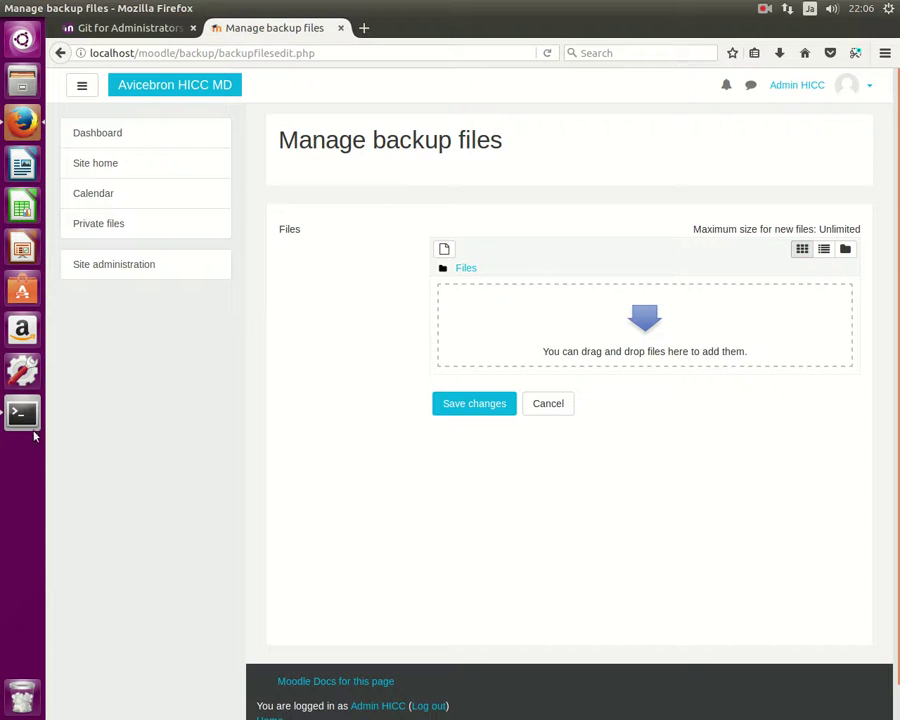
{"action": "left_click", "coordinate": [28, 418]}
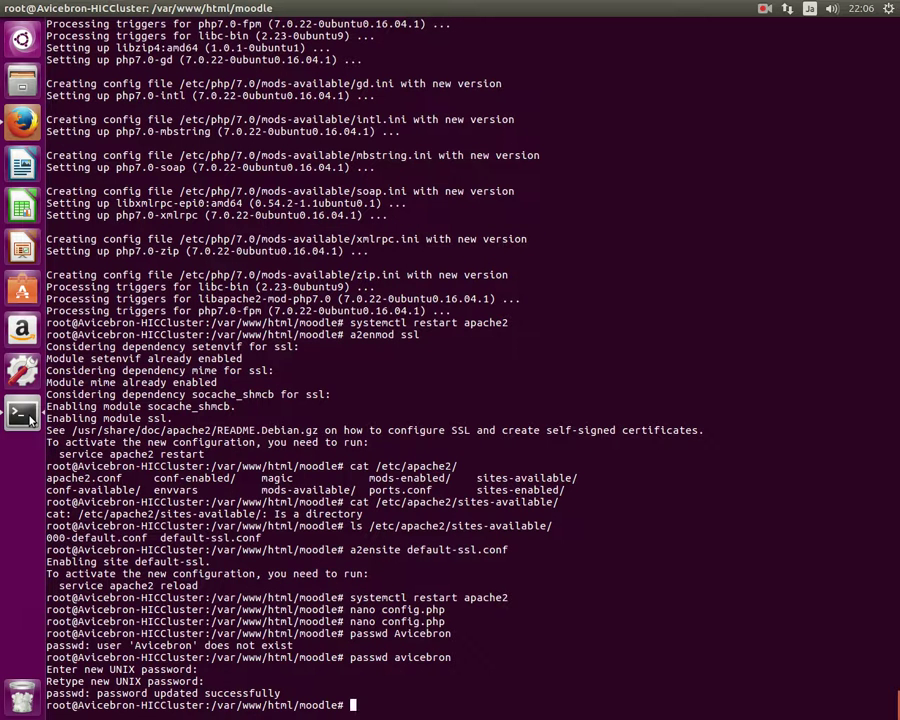
{"action": "type", "text": "nano /etc/ap"}
{"action": "key", "text": "BackSpace"}
{"action": "key", "text": "BackSpace"}
{"action": "type", "text": "php/"}
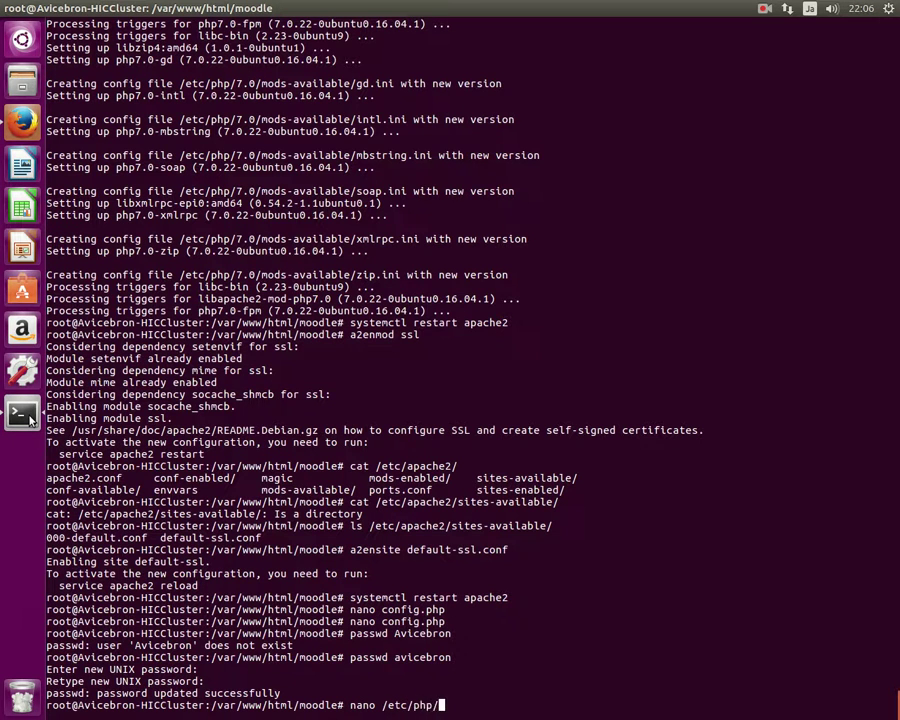
{"action": "type", "text": "7.0/apa"}
{"action": "key", "text": "Tab"}
{"action": "key", "text": "Tab"}
{"action": "key", "text": "Tab"}
{"action": "type", "text": "ph"}
{"action": "key", "text": "Tab"}
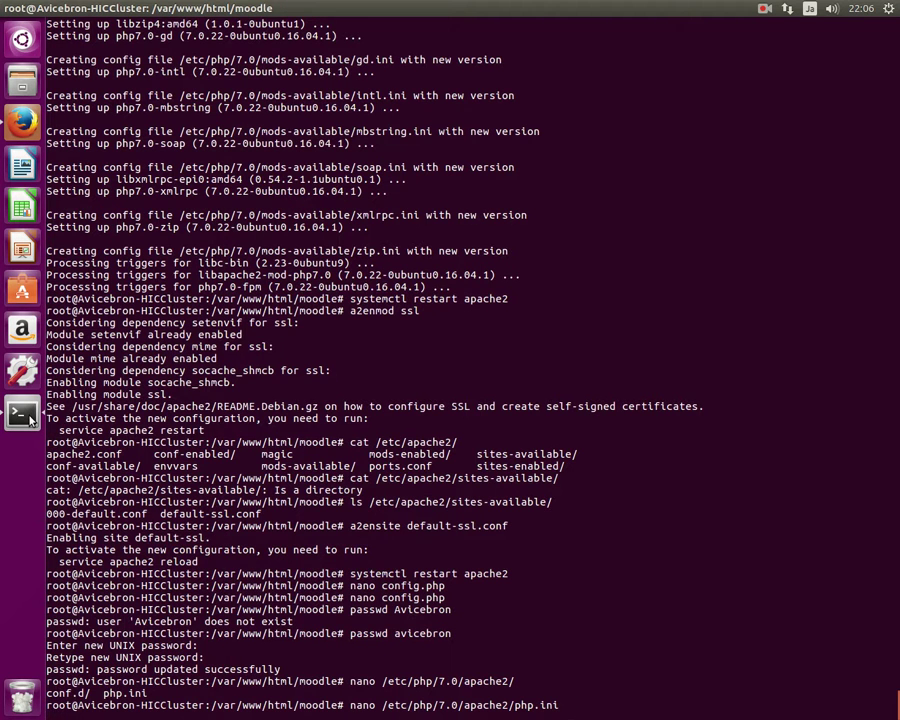
{"action": "key", "text": "Return"}
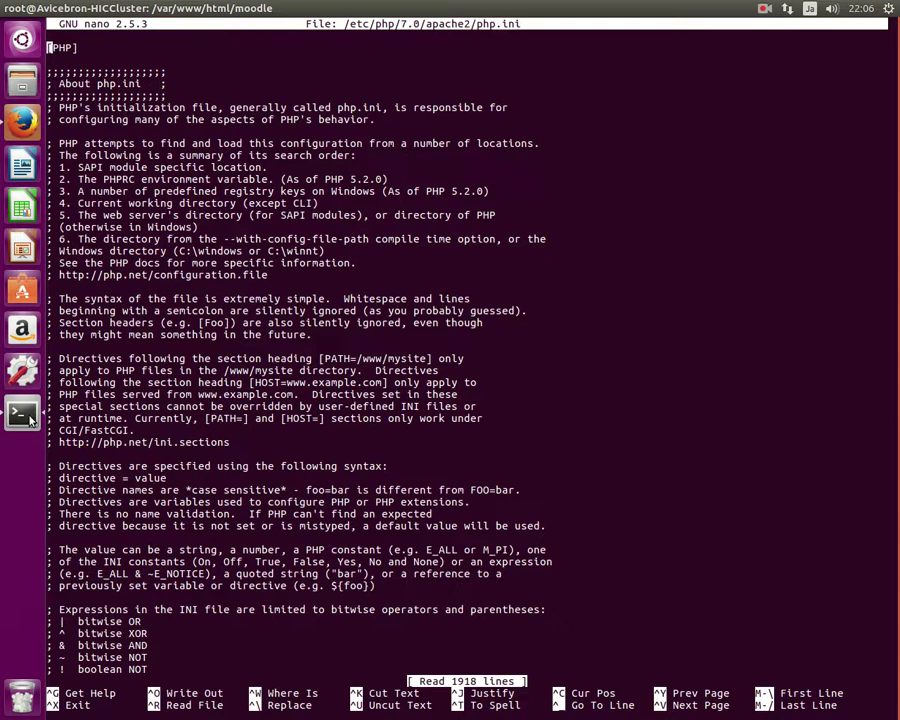
Find upload_max_filesize and change its value from 2M to 500M.
{"action": "key", "text": "ctrl+w"}
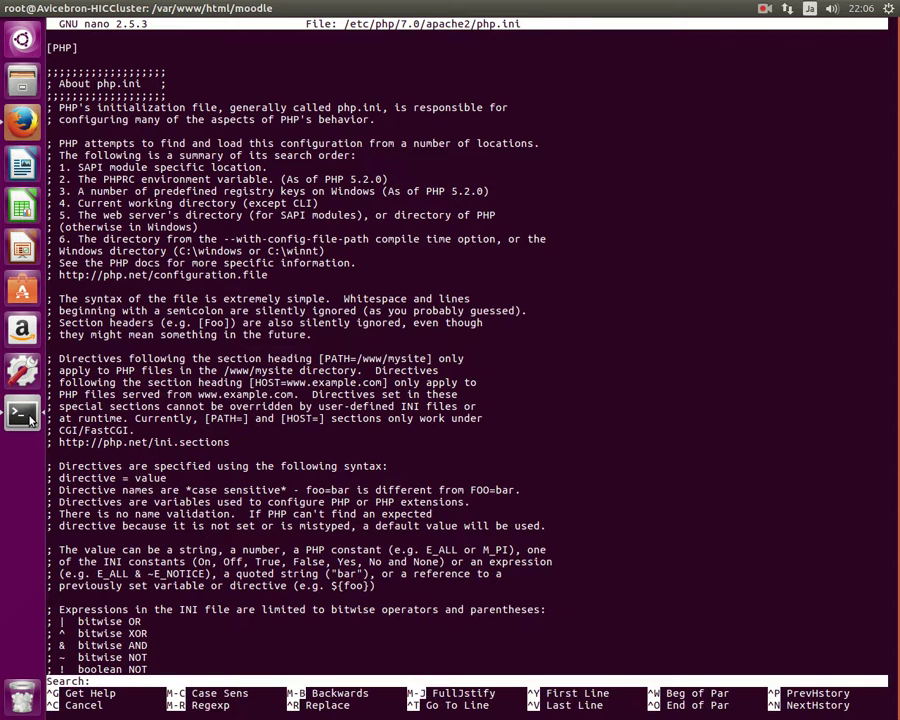
{"action": "type", "text": "post"}
{"action": "key", "text": "BackSpace"}
{"action": "key", "text": "BackSpace"}
{"action": "key", "text": "BackSpace"}
{"action": "key", "text": "BackSpace"}
{"action": "type", "text": "file_upload"}
{"action": "key", "text": "Return"}
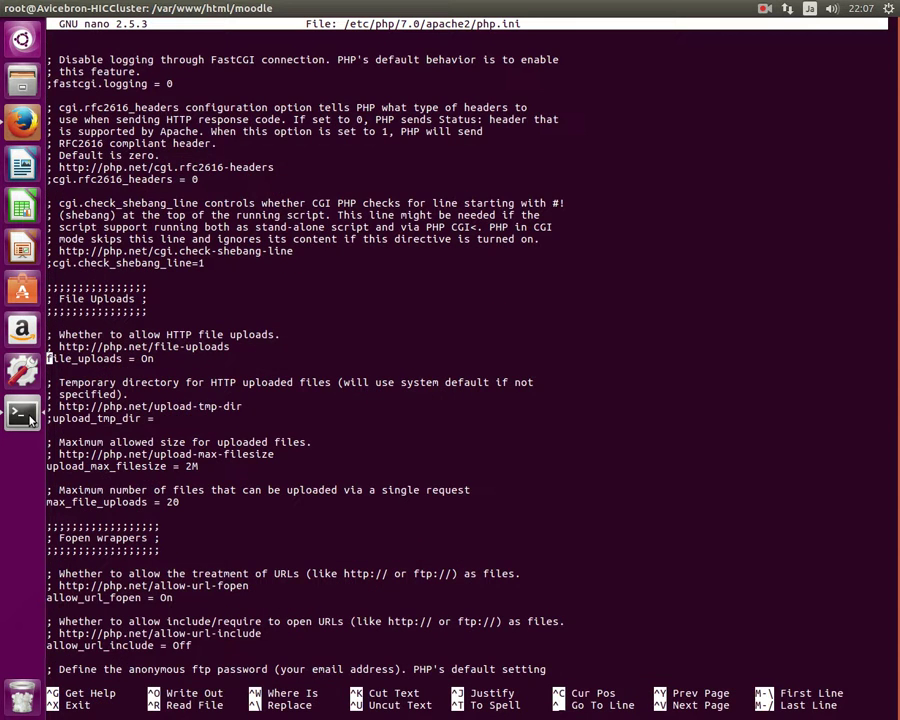
{"action": "key", "text": "Down"}
{"action": "key", "text": "Down"}
{"action": "key", "text": "Down"}
{"action": "key", "text": "Down"}
{"action": "key", "text": "Down"}
{"action": "key", "text": "Down"}
{"action": "key", "text": "Down"}
{"action": "key", "text": "Down"}
{"action": "key", "text": "Down"}
{"action": "key", "text": "Down"}
{"action": "key", "text": "Down"}
{"action": "key", "text": "Down"}
{"action": "key", "text": "Right"}
{"action": "key", "text": "Up"}
{"action": "key", "text": "Right"}
{"action": "key", "text": "Right"}
{"action": "key", "text": "Right"}
{"action": "key", "text": "Right"}
{"action": "key", "text": "Right"}
{"action": "key", "text": "Right"}
{"action": "key", "text": "Right"}
{"action": "key", "text": "Right"}
{"action": "key", "text": "Right"}
{"action": "key", "text": "Right"}
{"action": "key", "text": "Right"}
{"action": "key", "text": "Right"}
{"action": "key", "text": "Right"}
{"action": "key", "text": "Right"}
{"action": "key", "text": "Right"}
{"action": "key", "text": "Right"}
{"action": "key", "text": "Right"}
{"action": "key", "text": "Right"}
{"action": "key", "text": "Right"}
{"action": "key", "text": "Right"}
{"action": "key", "text": "Right"}
{"action": "key", "text": "BackSpace"}
{"action": "type", "text": "500"}
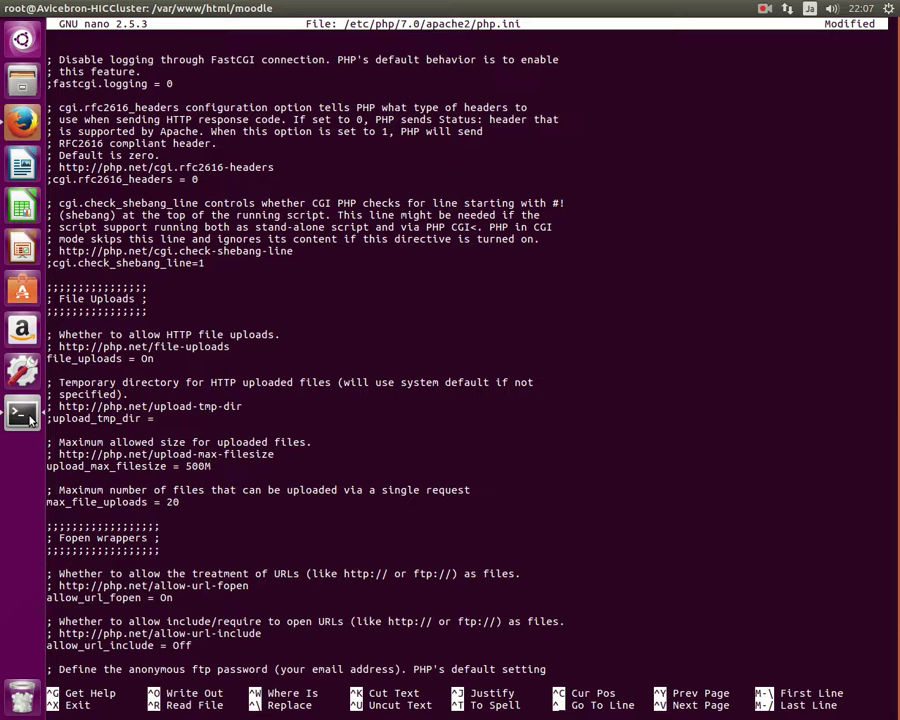
Find post_max_size and change its value from 8M to 500M.
{"action": "key", "text": "ctrl+w"}
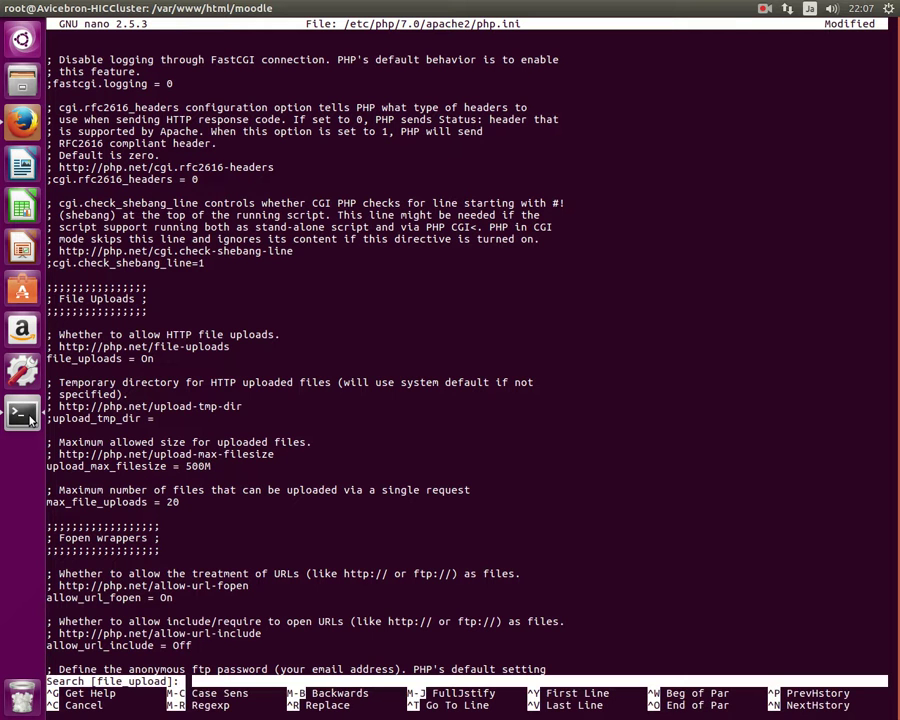
{"action": "type", "text": "post"}
{"action": "key", "text": "Return"}
{"action": "key", "text": "Down"}
{"action": "key", "text": "Down"}
{"action": "key", "text": "Down"}
{"action": "key", "text": "Down"}
{"action": "key", "text": "Down"}
{"action": "key", "text": "Right"}
{"action": "key", "text": "Right"}
{"action": "key", "text": "Right"}
{"action": "key", "text": "Right"}
{"action": "key", "text": "Right"}
{"action": "key", "text": "Right"}
{"action": "key", "text": "Right"}
{"action": "key", "text": "Delete"}
{"action": "type", "text": "500"}
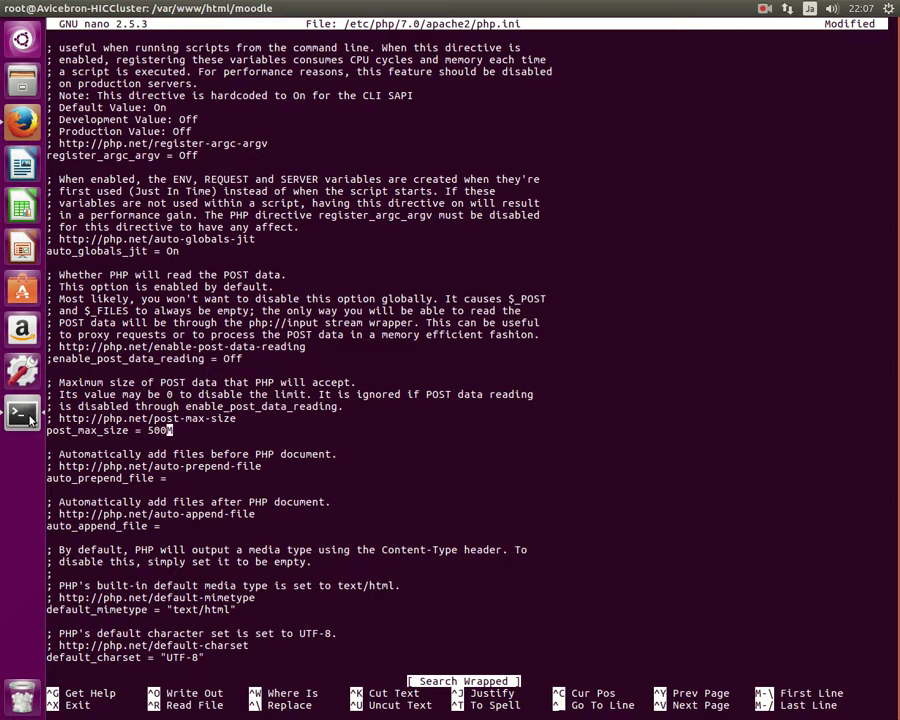
Save php.ini and recall the systemctl restart apache2 command at the prompt.
{"action": "key", "text": "ctrl+x"}
{"action": "key", "text": "y"}
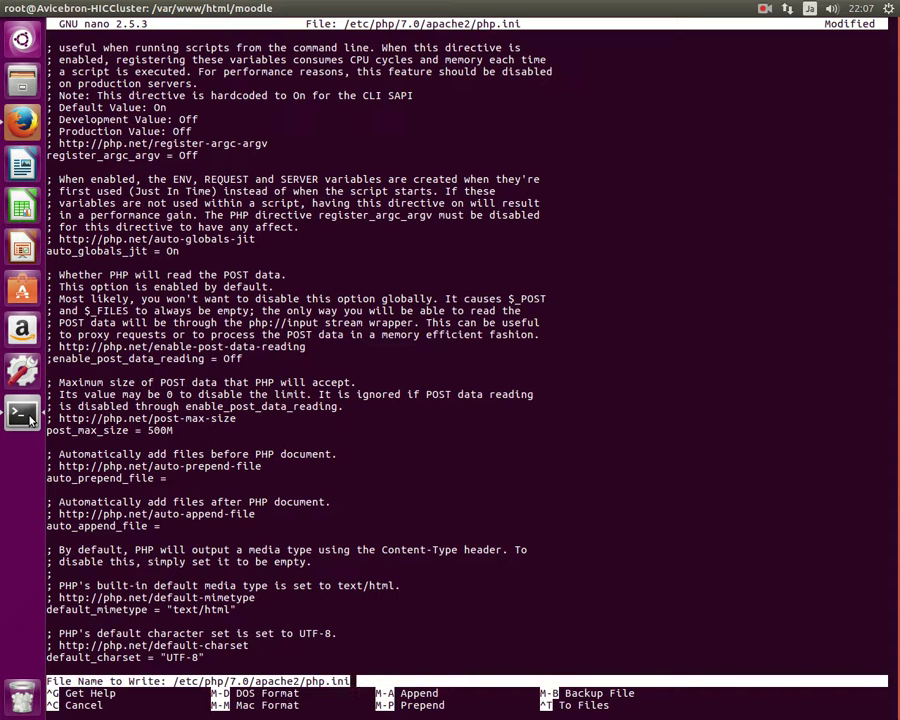
{"action": "key", "text": "Return"}
{"action": "key", "text": "Up"}
{"action": "key", "text": "Up"}
{"action": "key", "text": "Up"}
{"action": "key", "text": "Up"}
{"action": "key", "text": "Up"}
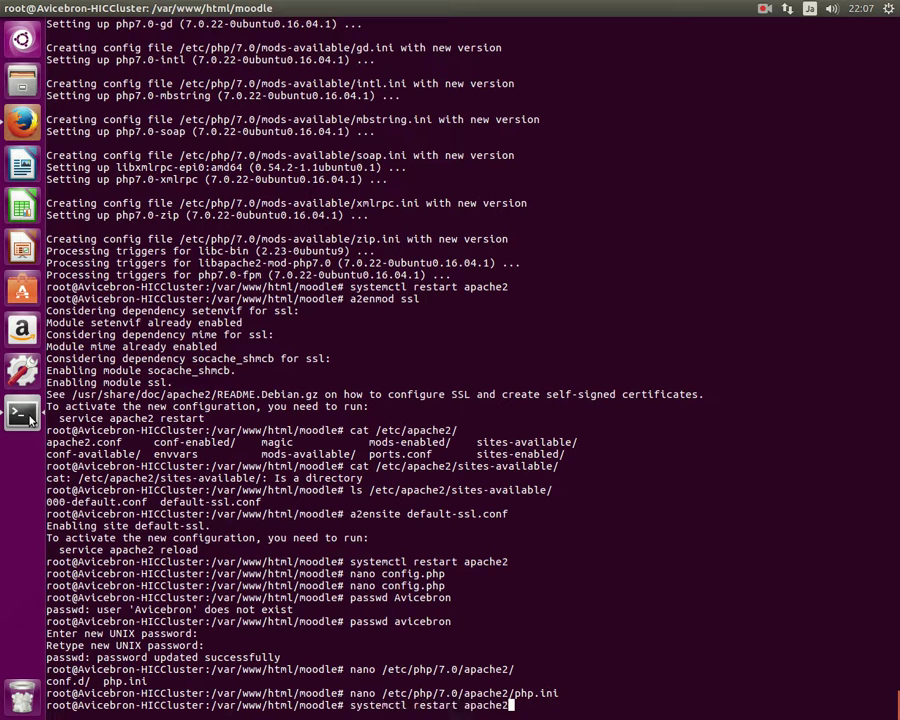